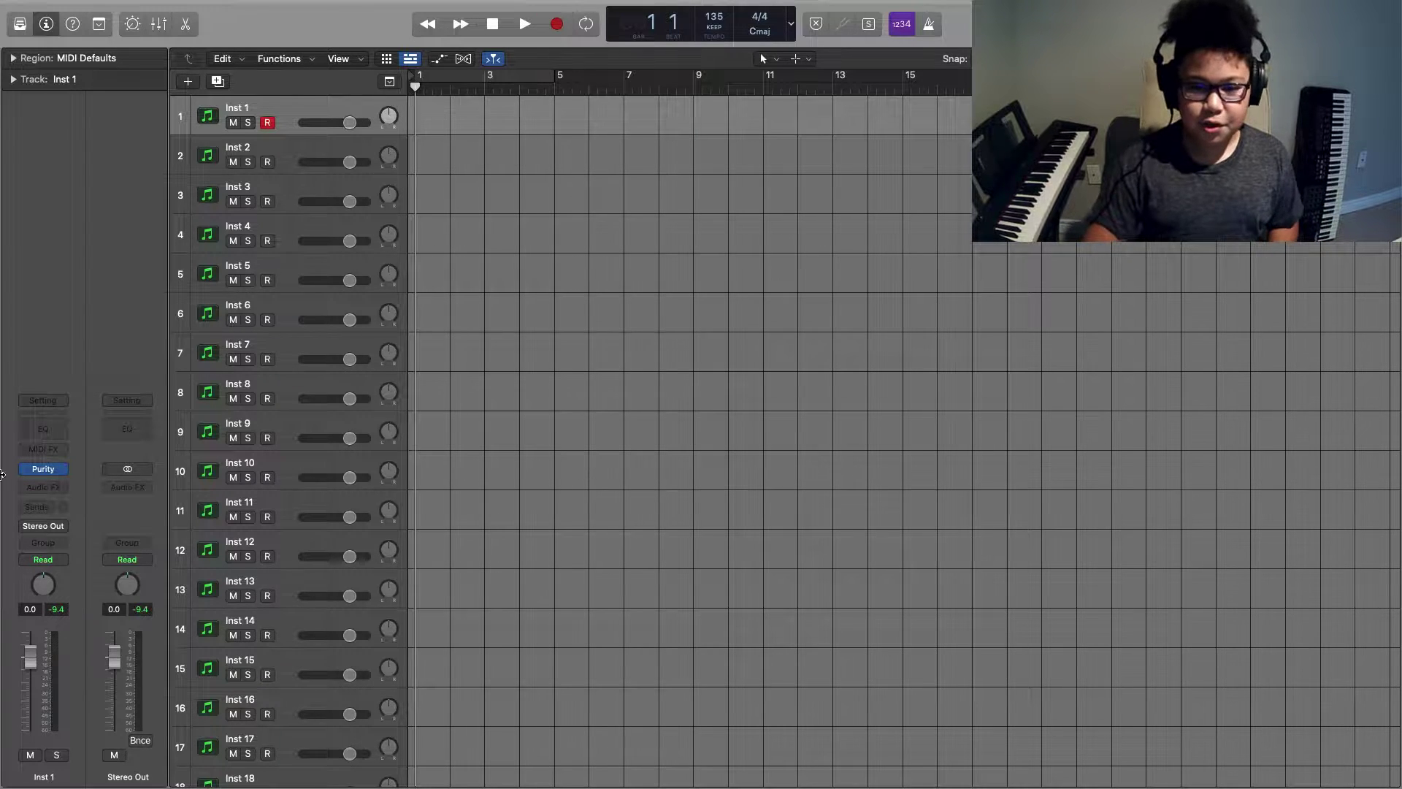
# Play back the Inst 1 melody while viewing its notes in the Piano Roll, and stop playback
pyautogui.click(45, 470)
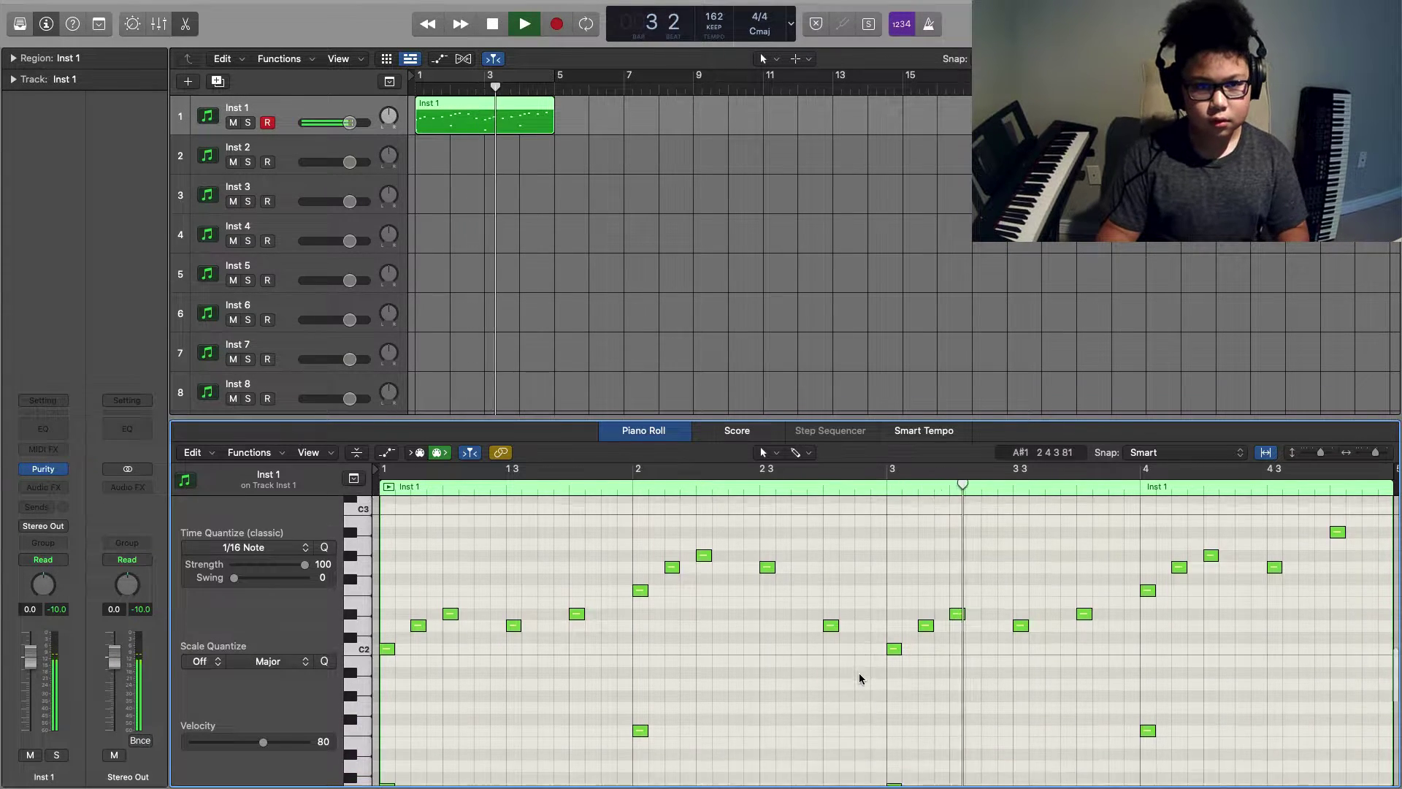
pyautogui.scroll(-3, 859, 677)
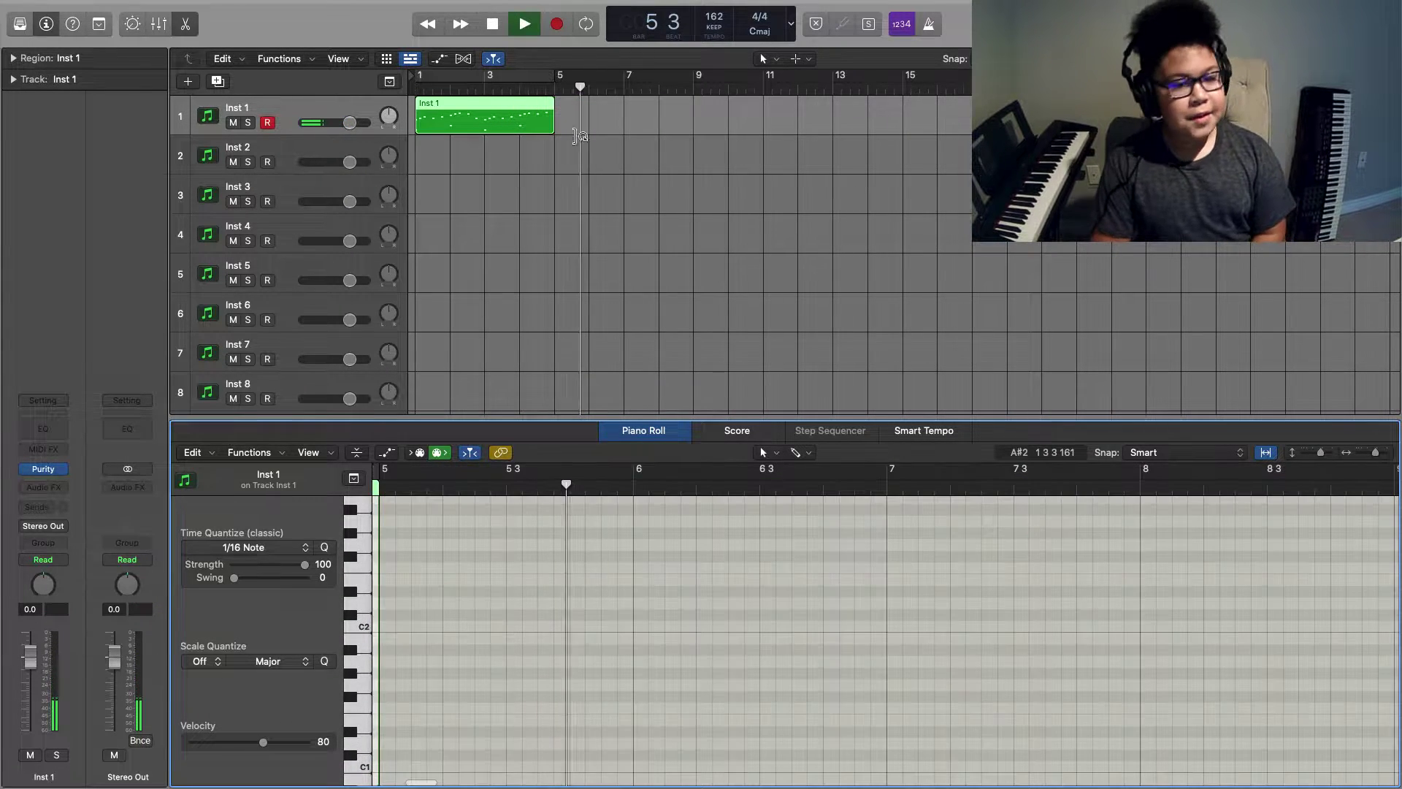
pyautogui.click(494, 23)
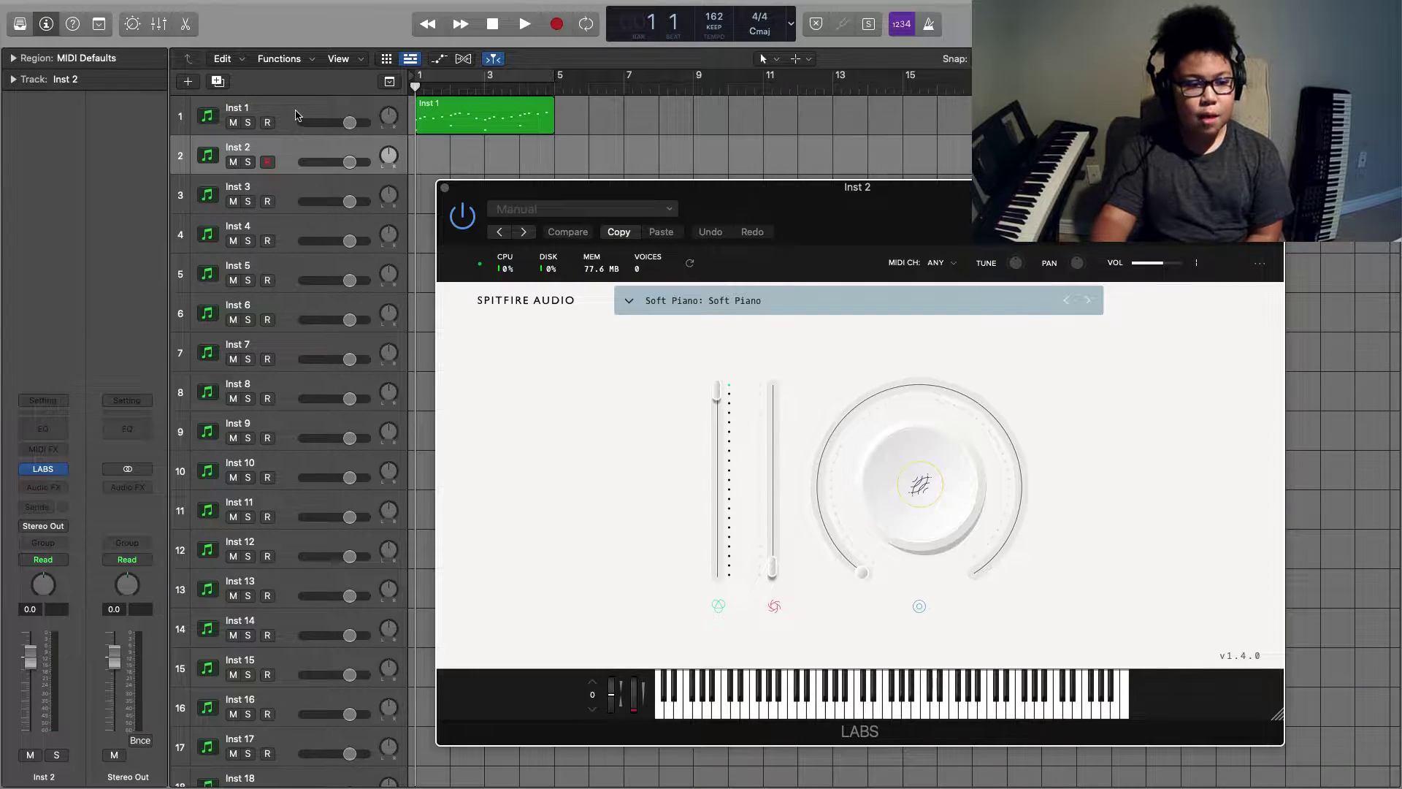
# Add a Channel EQ to the Inst 1 track with a 107 Hz, 48 dB/Oct low cut while listening, and stop playback
pyautogui.click(295, 115)
pyautogui.click(445, 188)
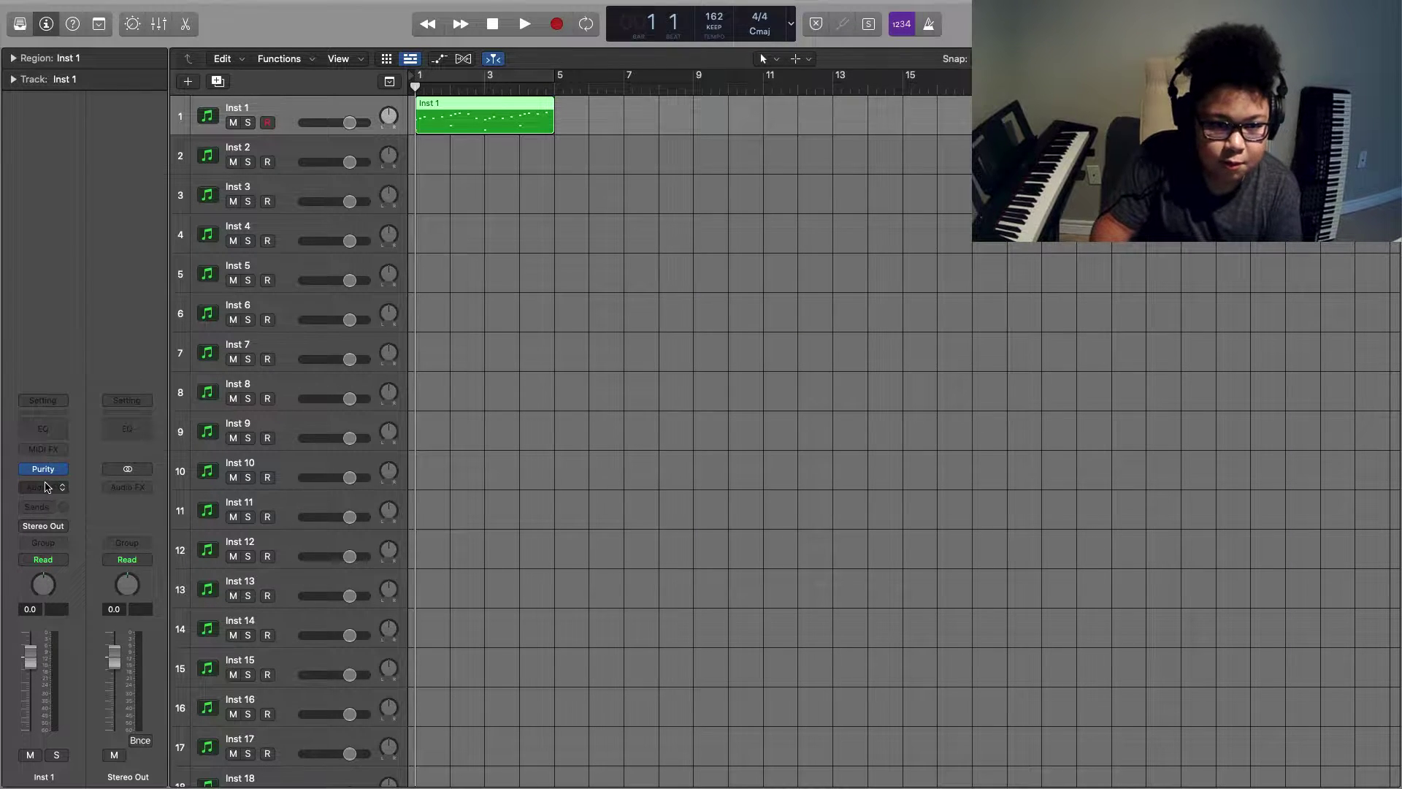
pyautogui.click(41, 428)
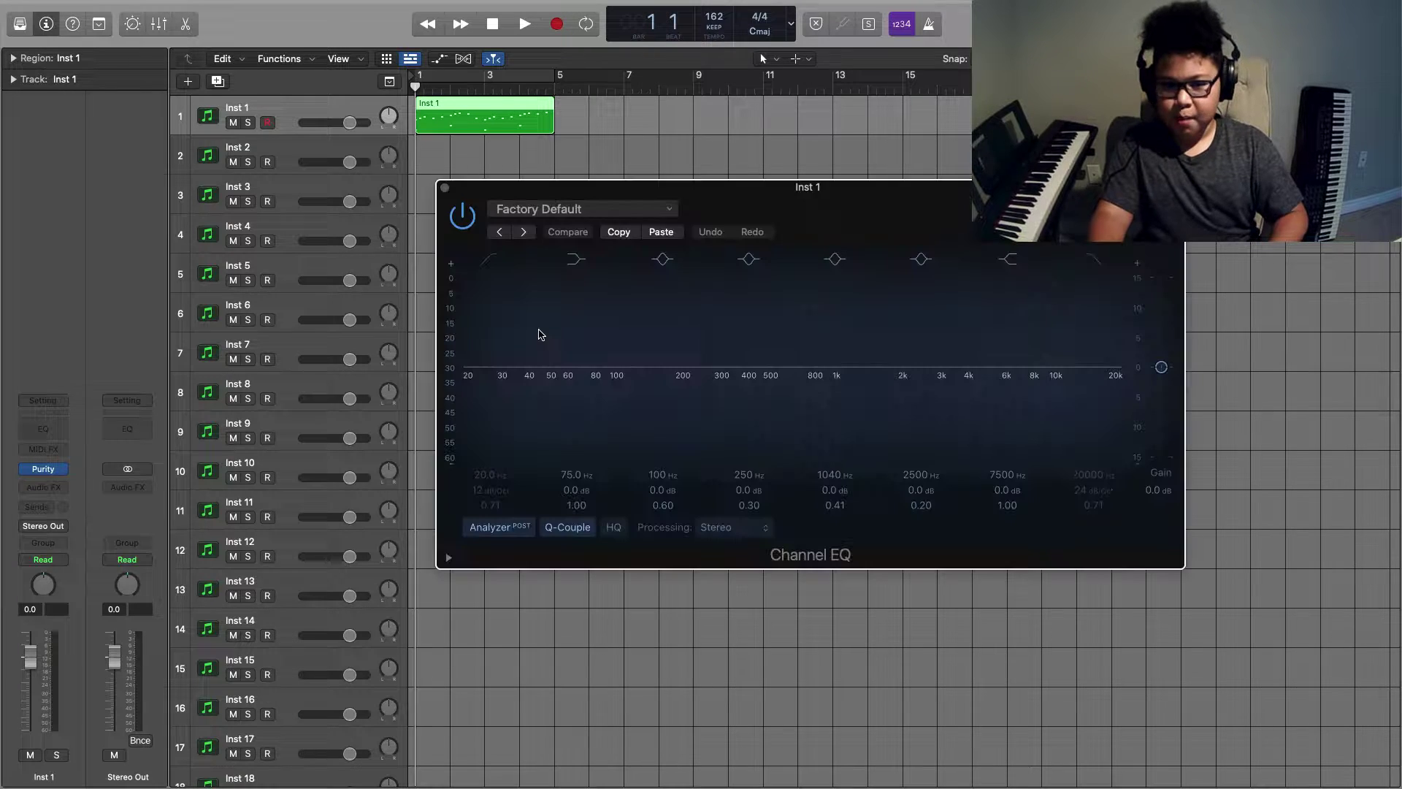
pyautogui.click(498, 264)
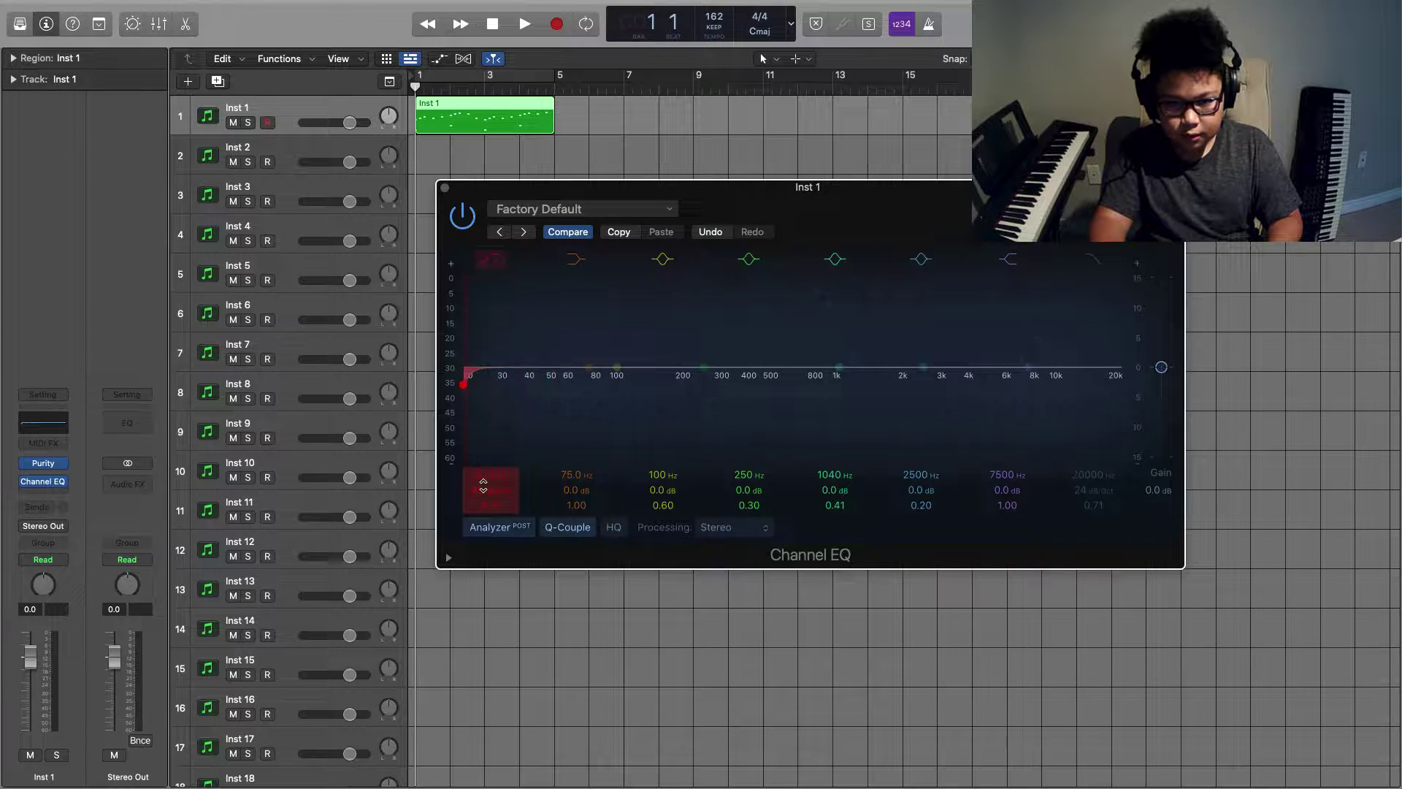
pyautogui.press('space')
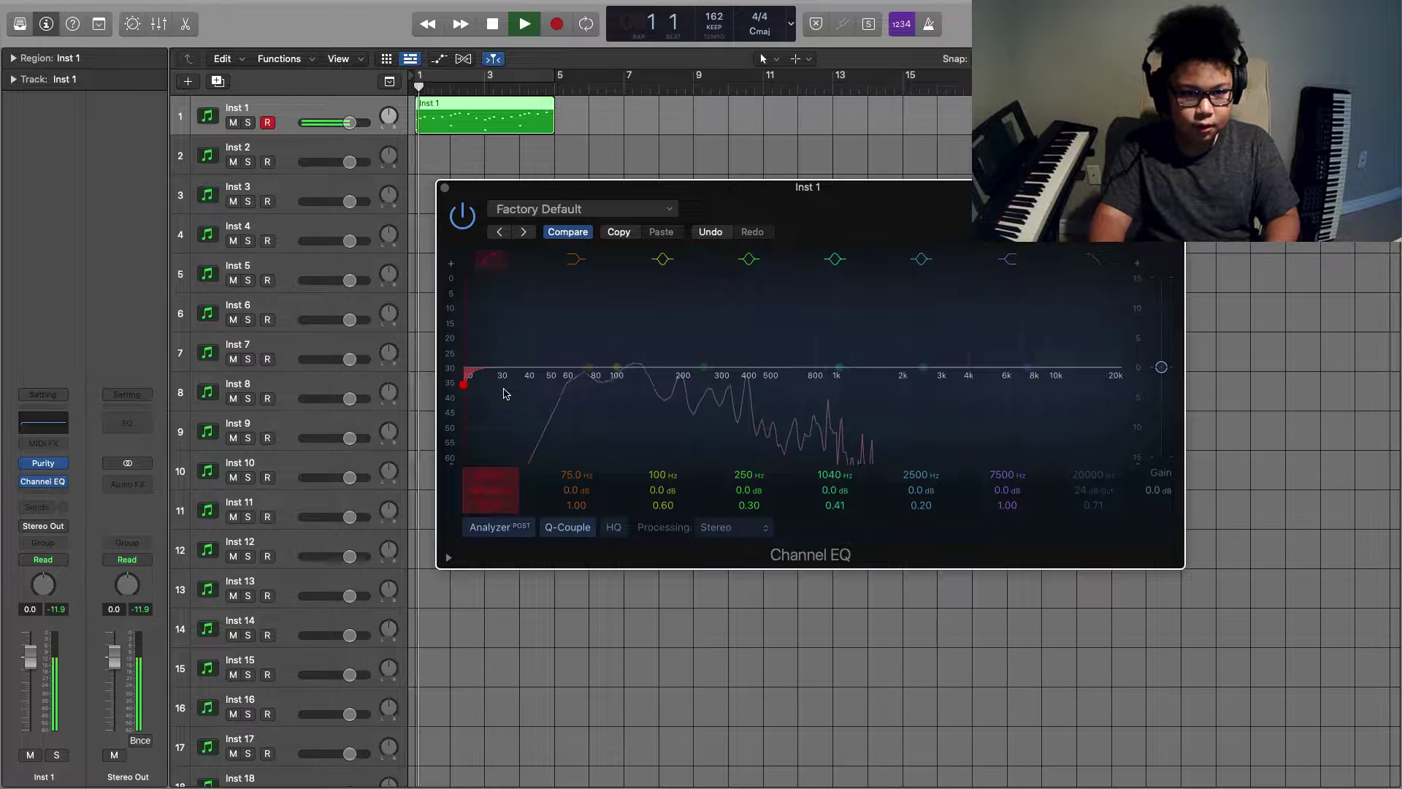
pyautogui.moveTo(485, 399); pyautogui.dragTo(616, 391)
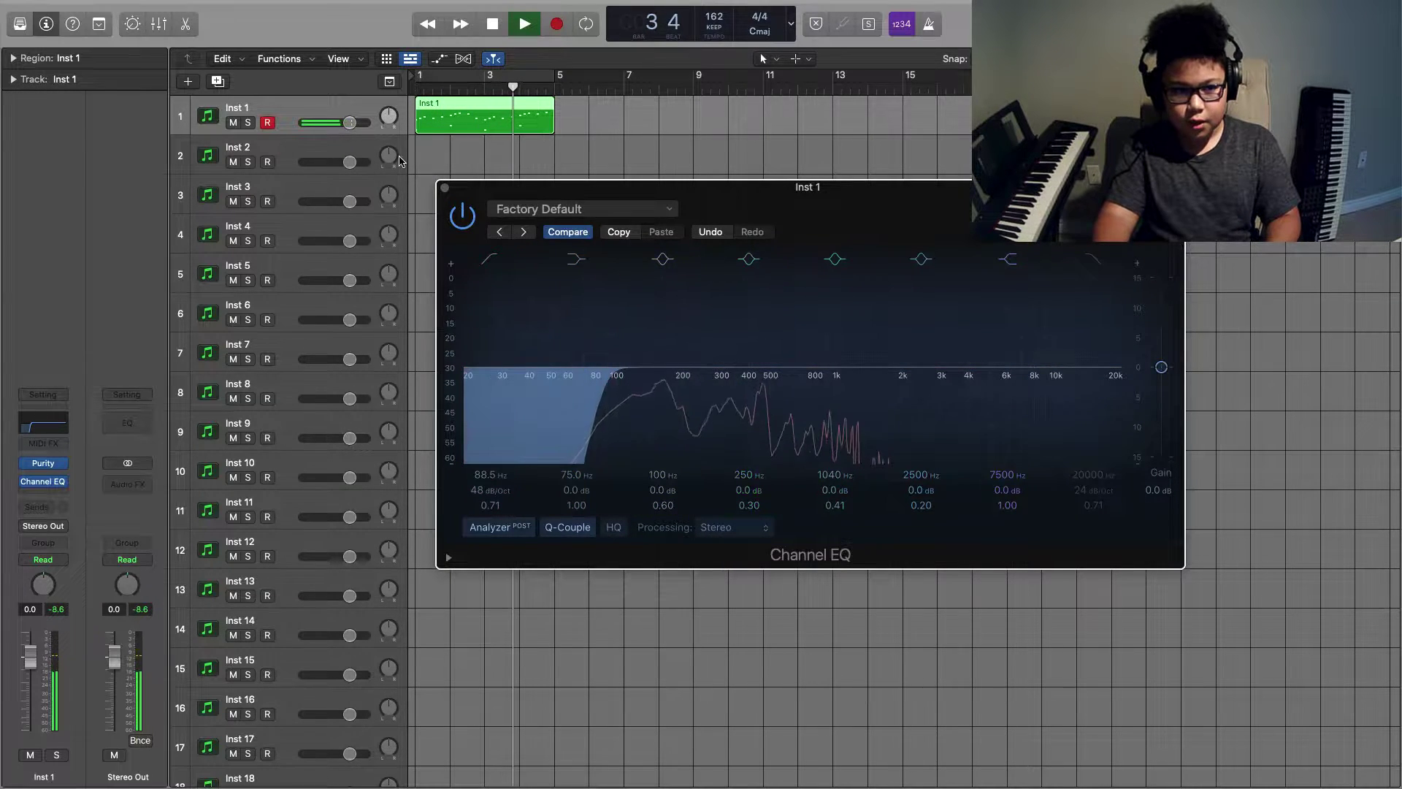
pyautogui.moveTo(526, 312); pyautogui.dragTo(570, 314)
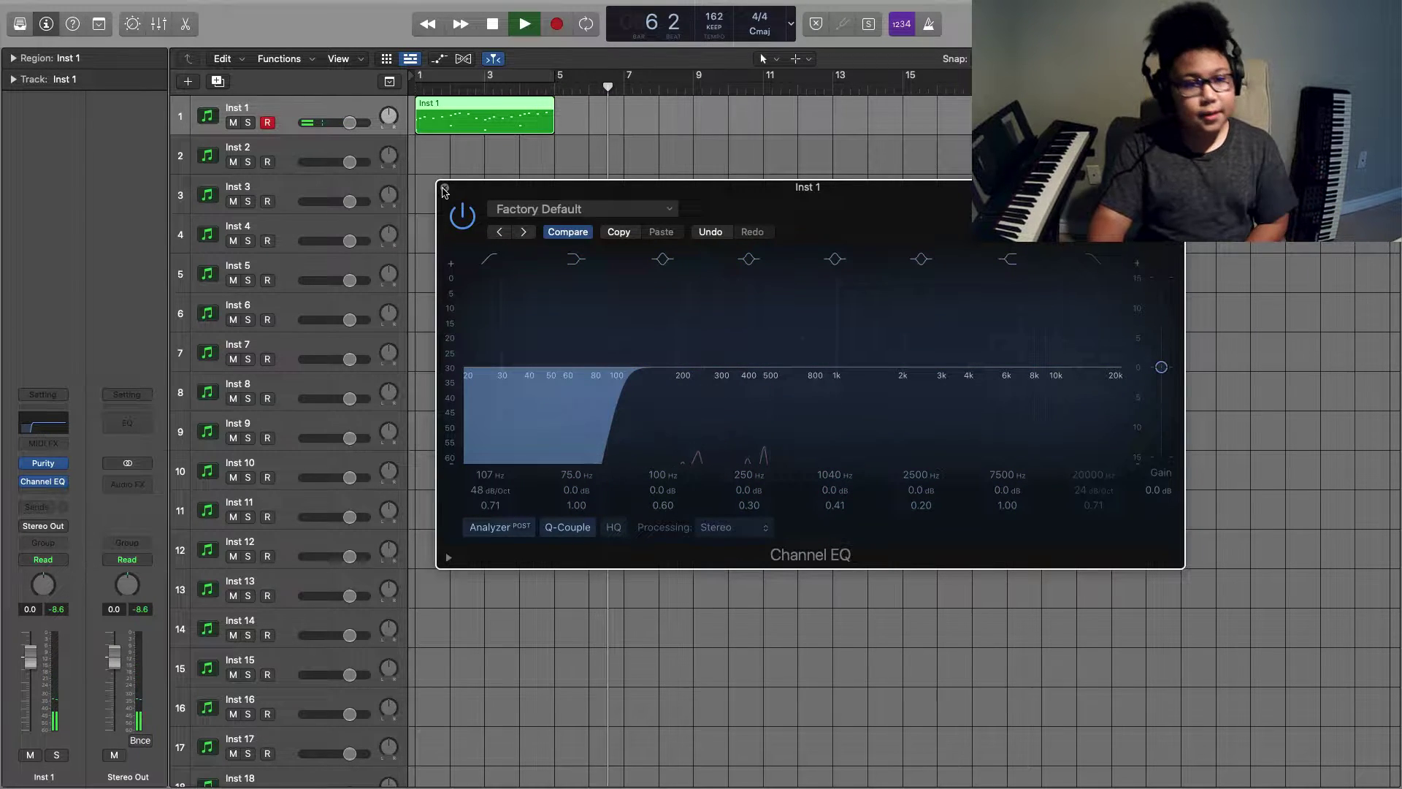
pyautogui.click(444, 184)
pyautogui.click(496, 26)
pyautogui.click(497, 26)
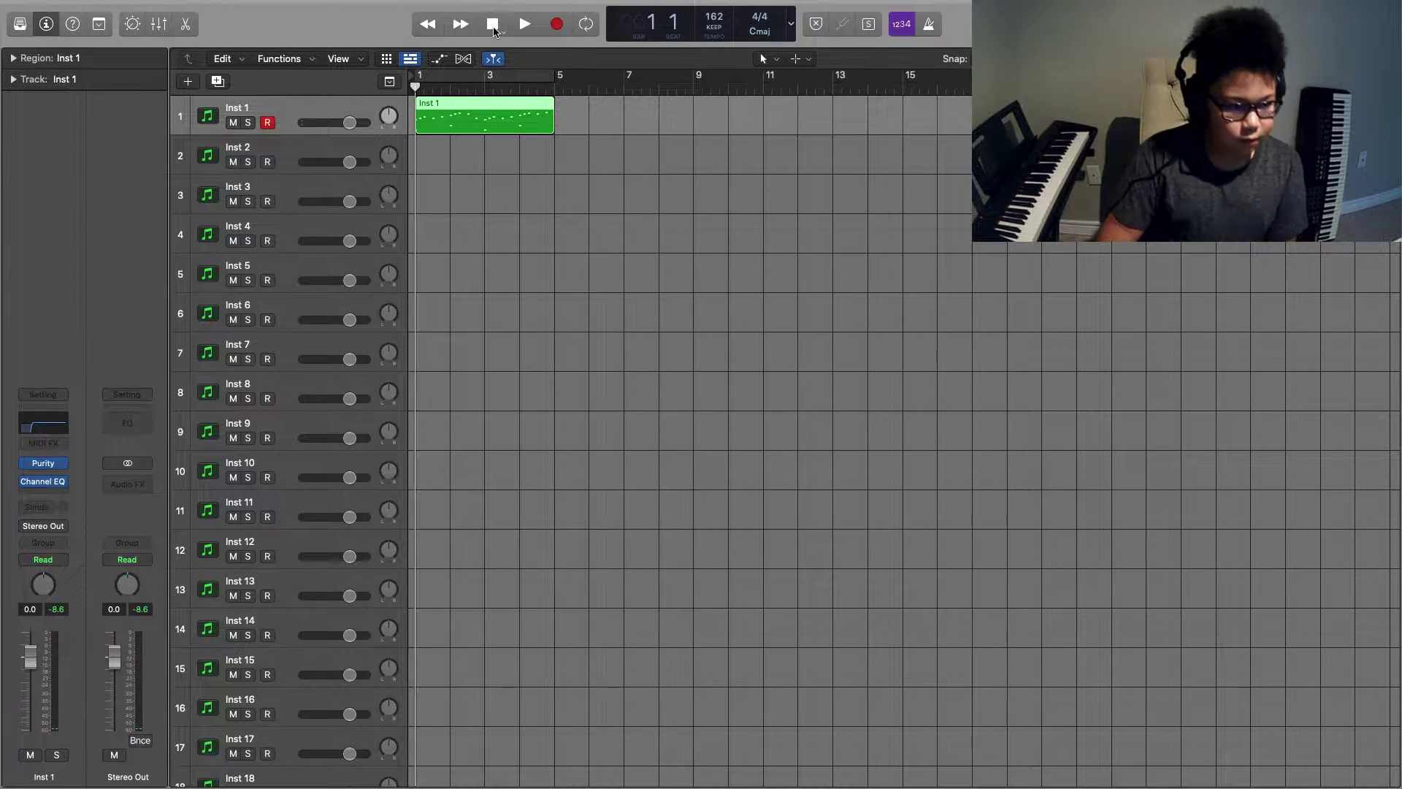
# Copy the melody region from the Inst 1 track to the Inst 2 track at bar 1
pyautogui.press('super+c')
pyautogui.press('Down')
pyautogui.press('super+v')
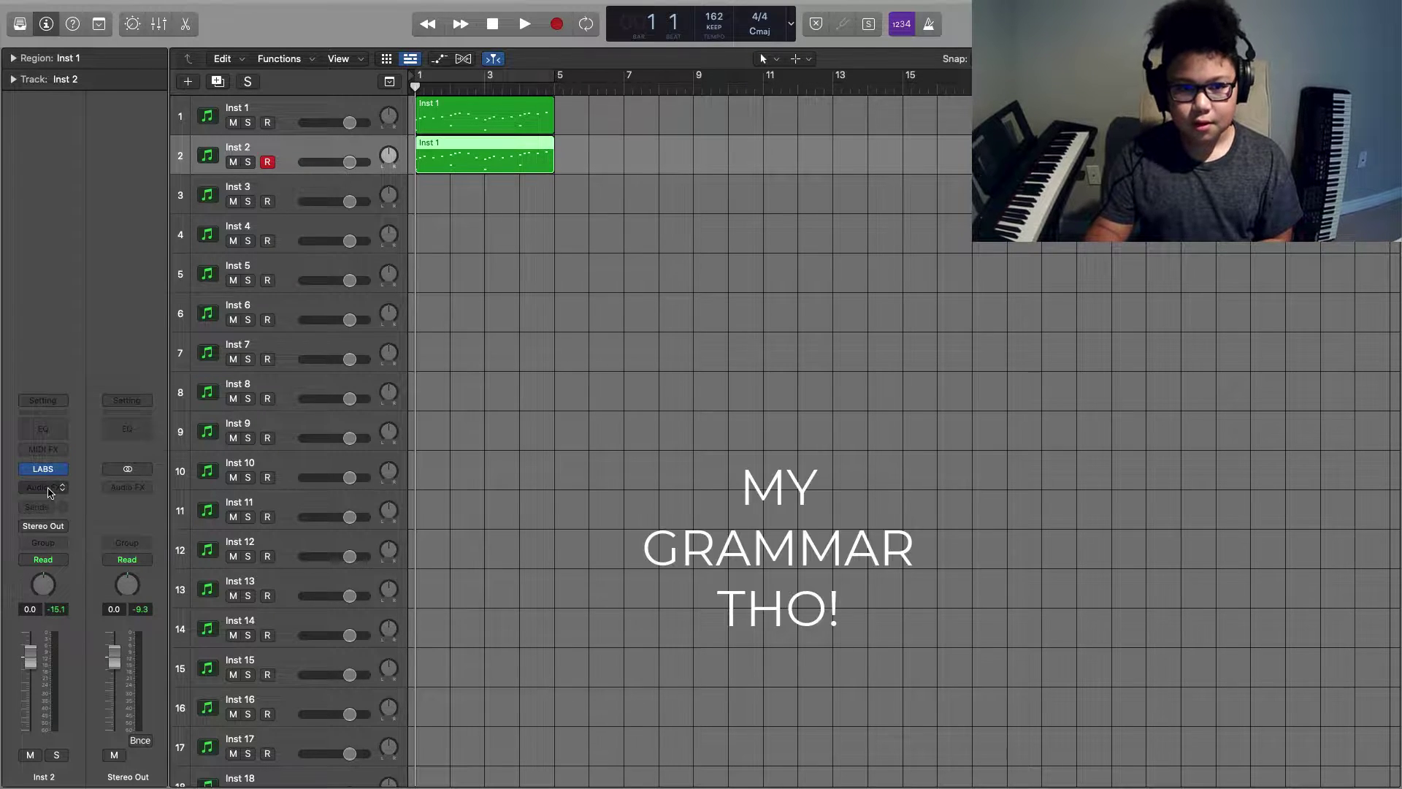
# Add a stereo Channel EQ to the Inst 2 track with a 151 Hz low cut and a high cut while listening
pyautogui.moveTo(47, 476)
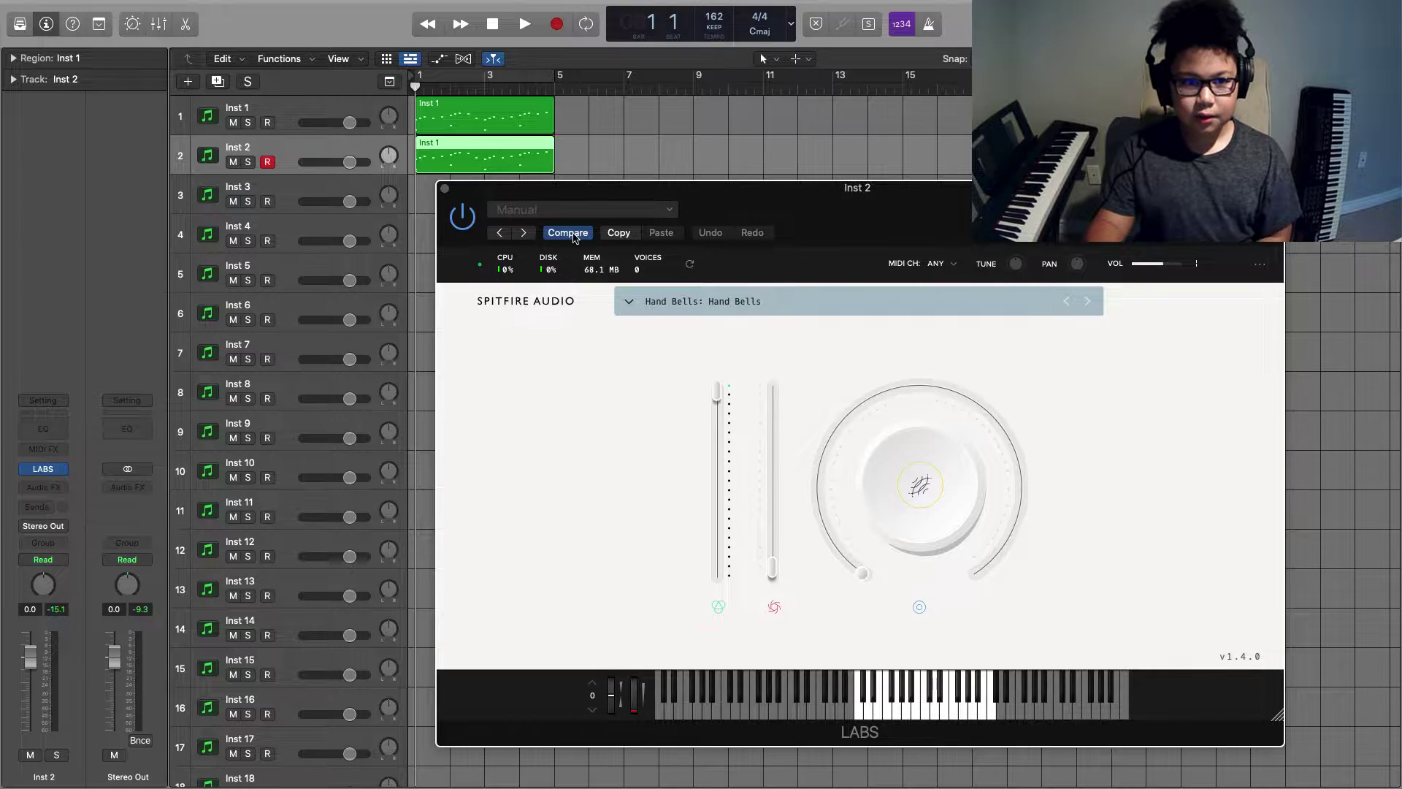
pyautogui.click(445, 188)
pyautogui.click(43, 487)
pyautogui.moveTo(73, 531)
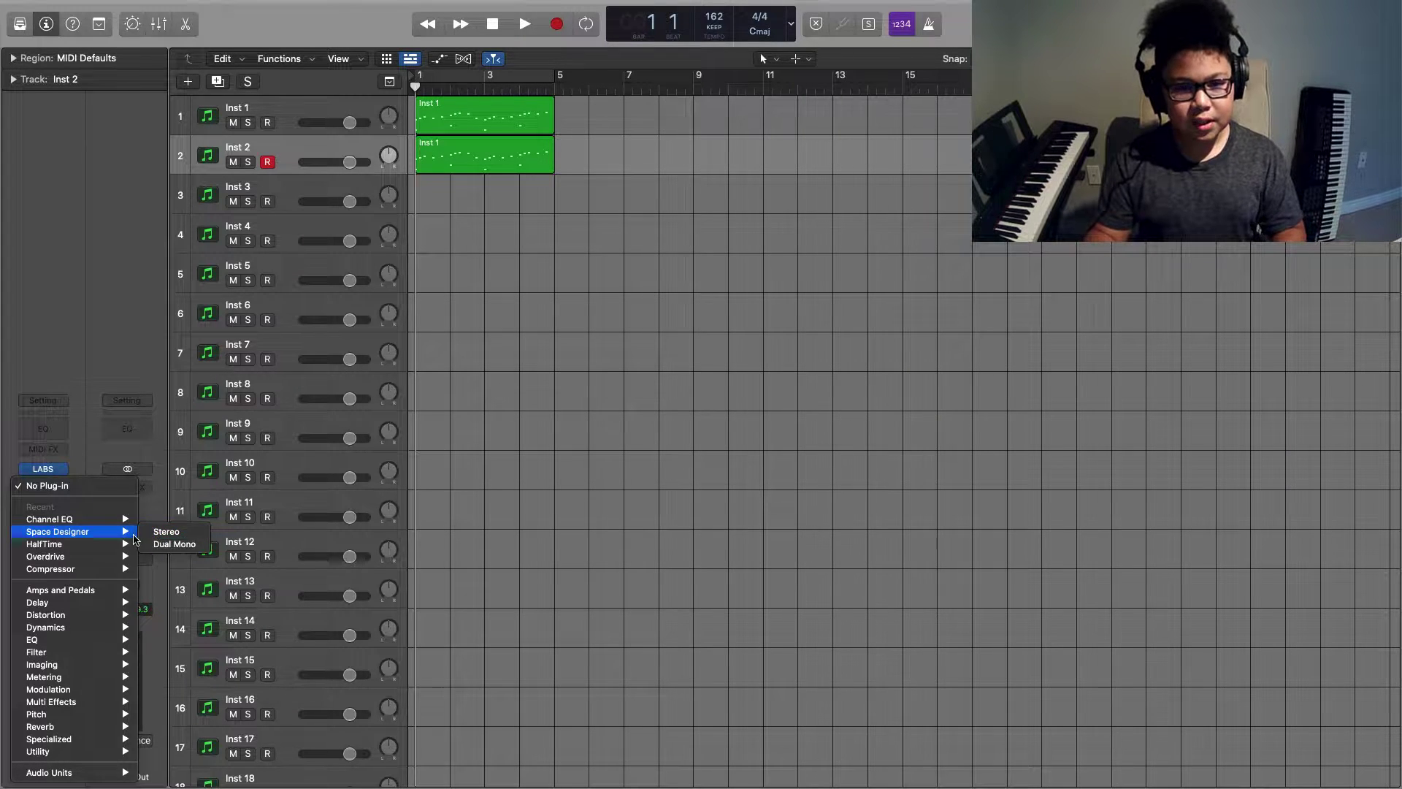
pyautogui.click(167, 519)
pyautogui.press('space')
pyautogui.moveTo(1004, 410); pyautogui.dragTo(994, 409)
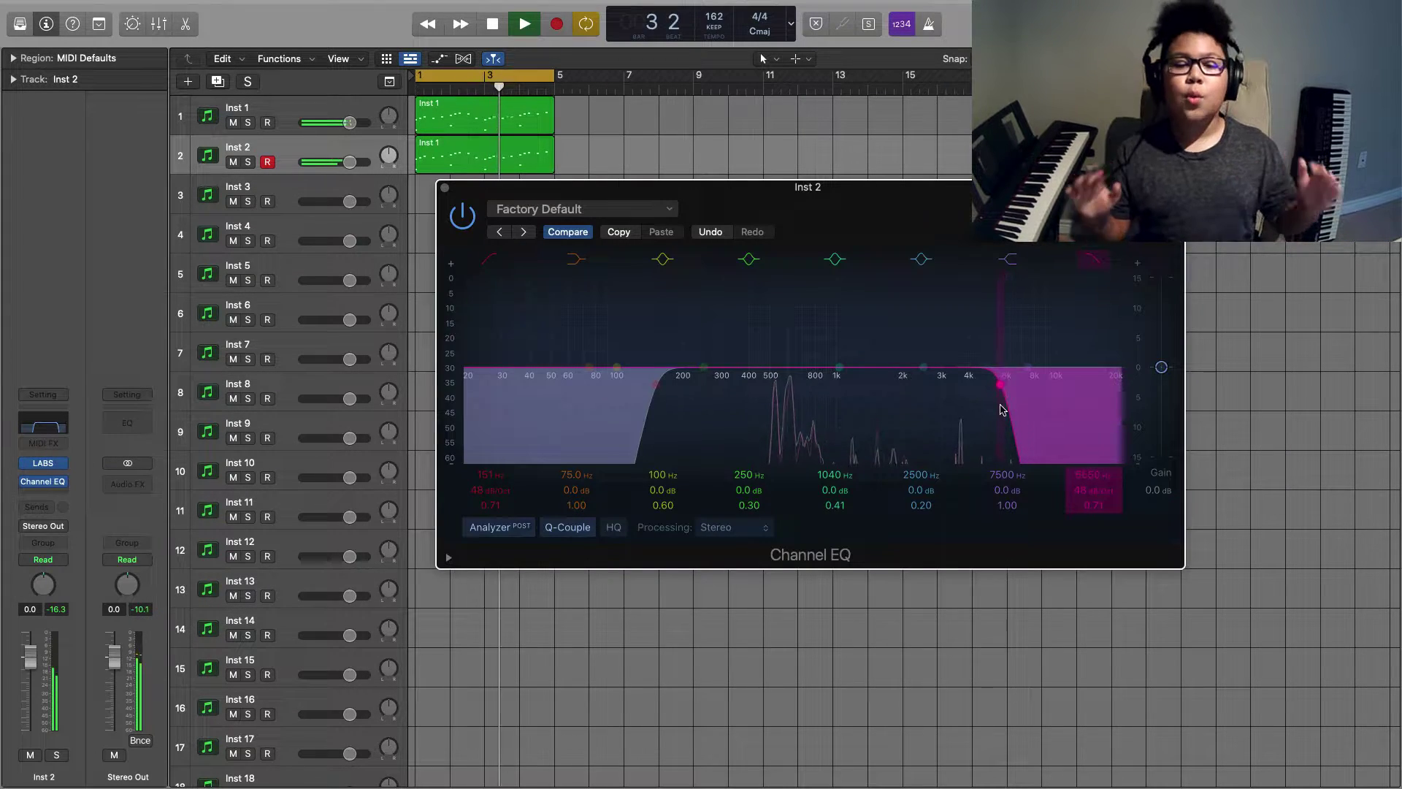
pyautogui.click(445, 188)
pyautogui.click(492, 26)
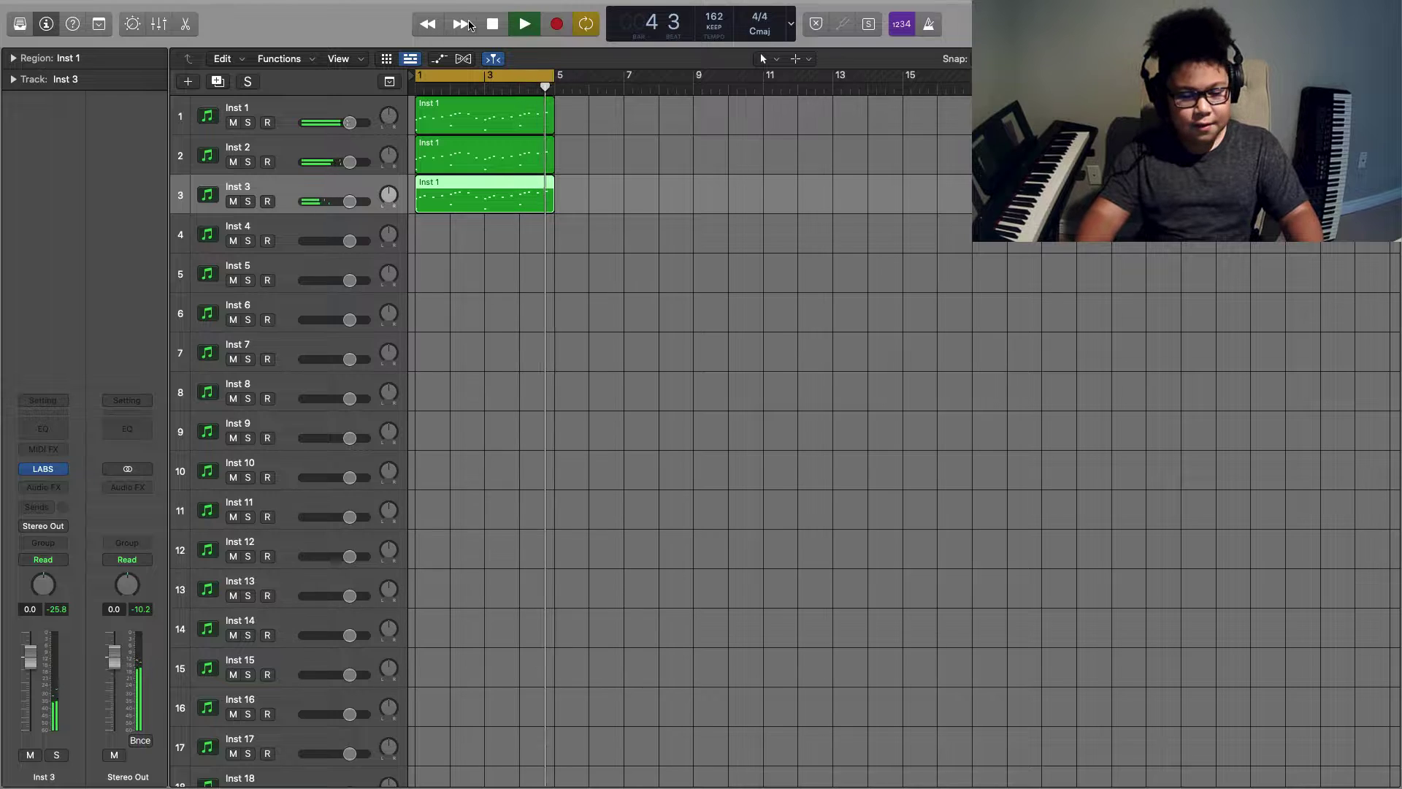
# Stop playback and examine the Inst 3 region's notes in the Piano Roll and its LABS Moon Guitar instrument
pyautogui.click(491, 24)
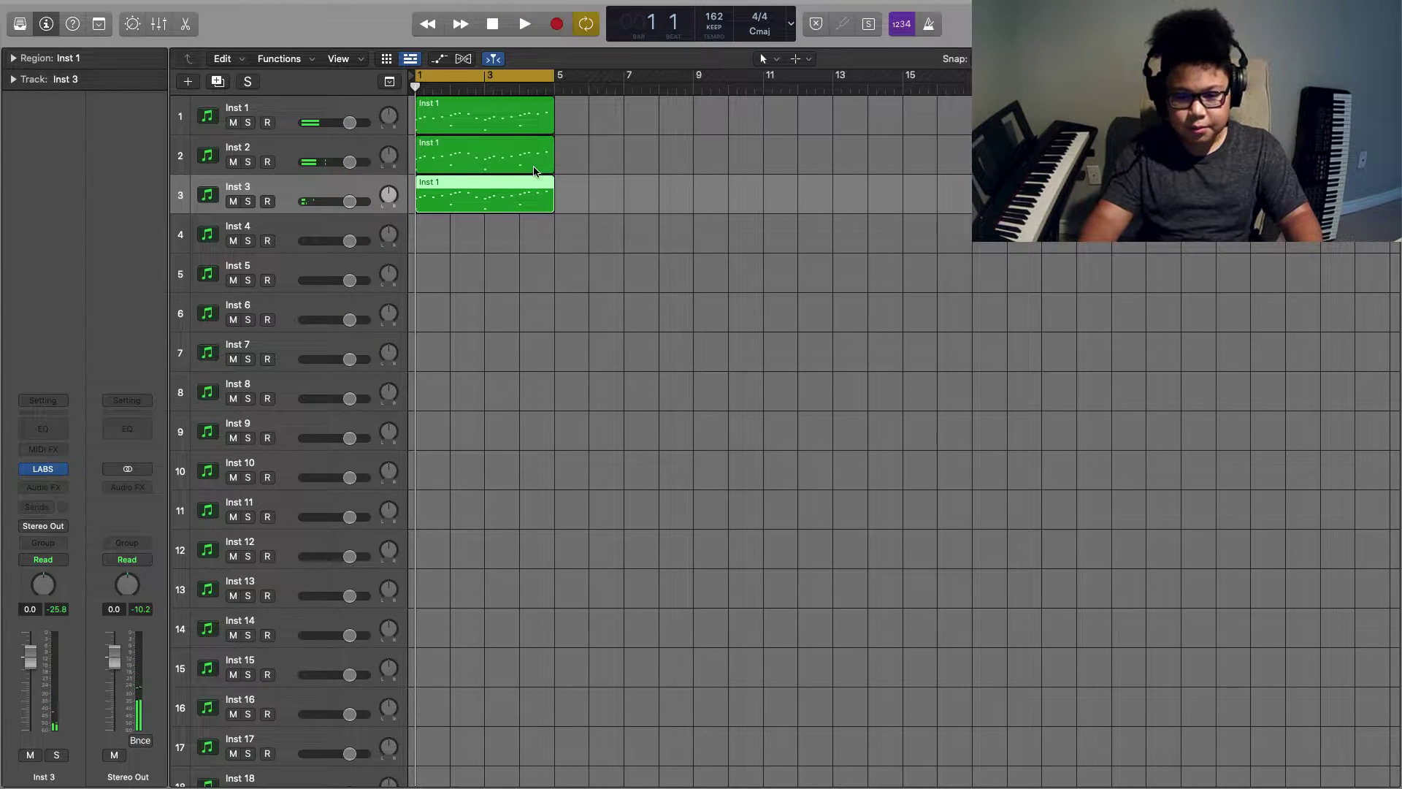
pyautogui.click(186, 24)
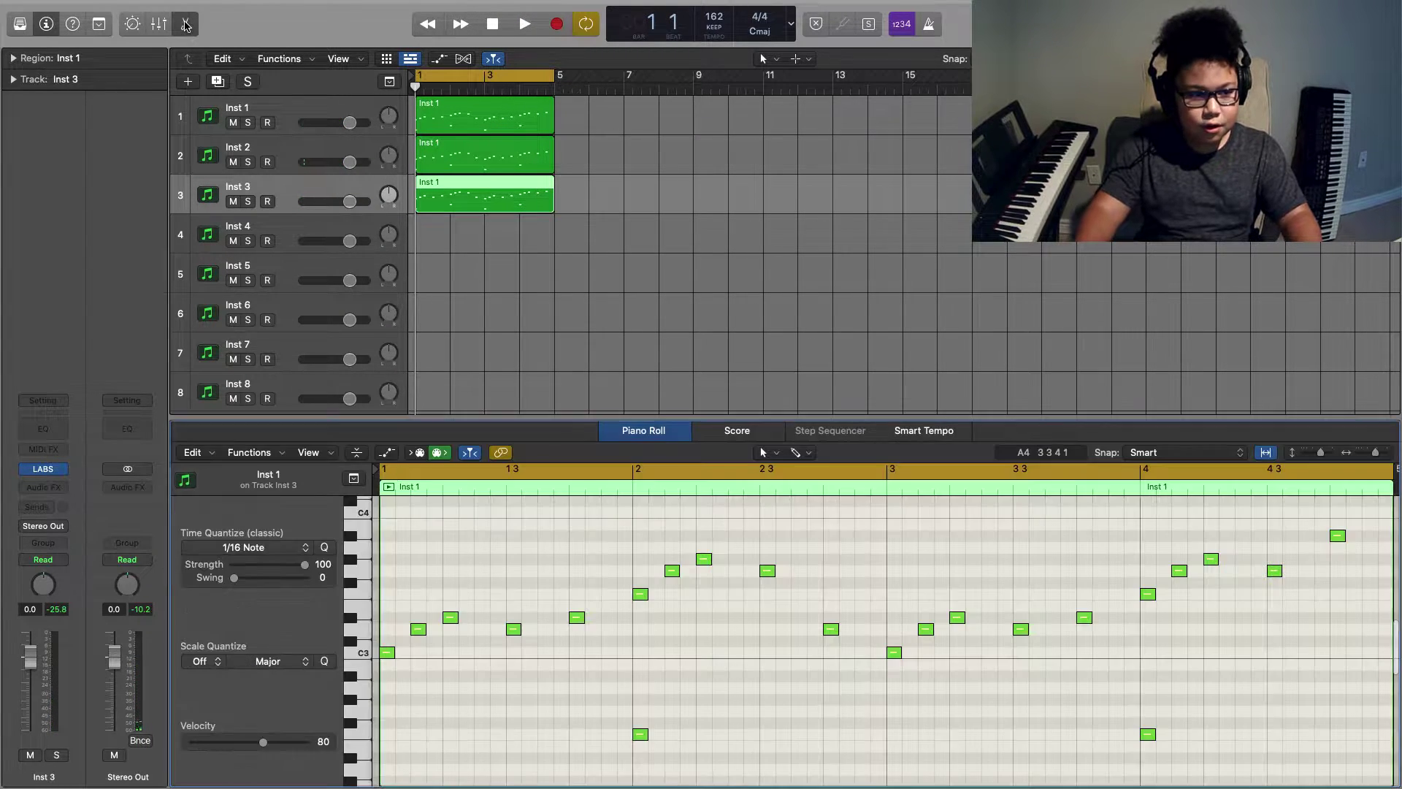
pyautogui.scroll(-1, 560, 567)
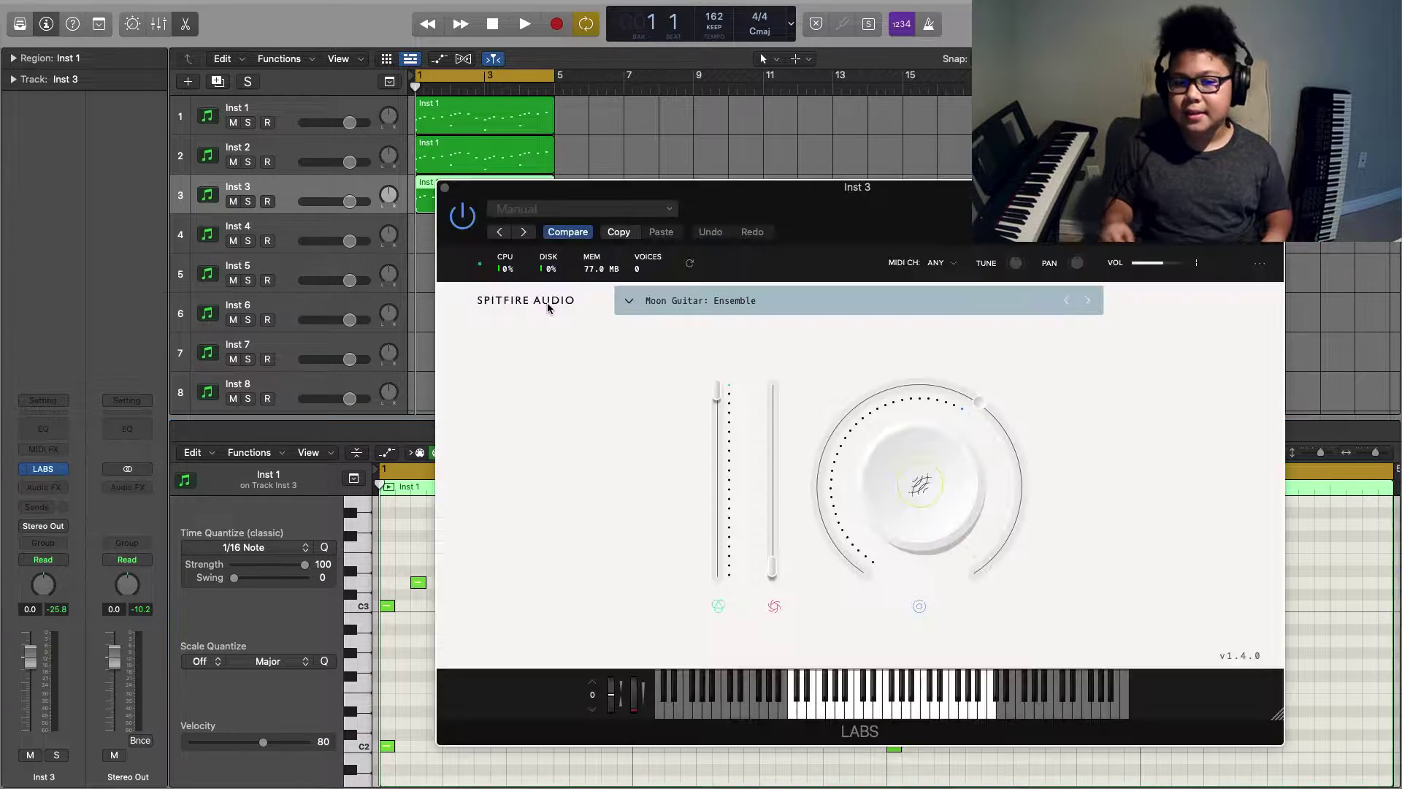
pyautogui.click(443, 189)
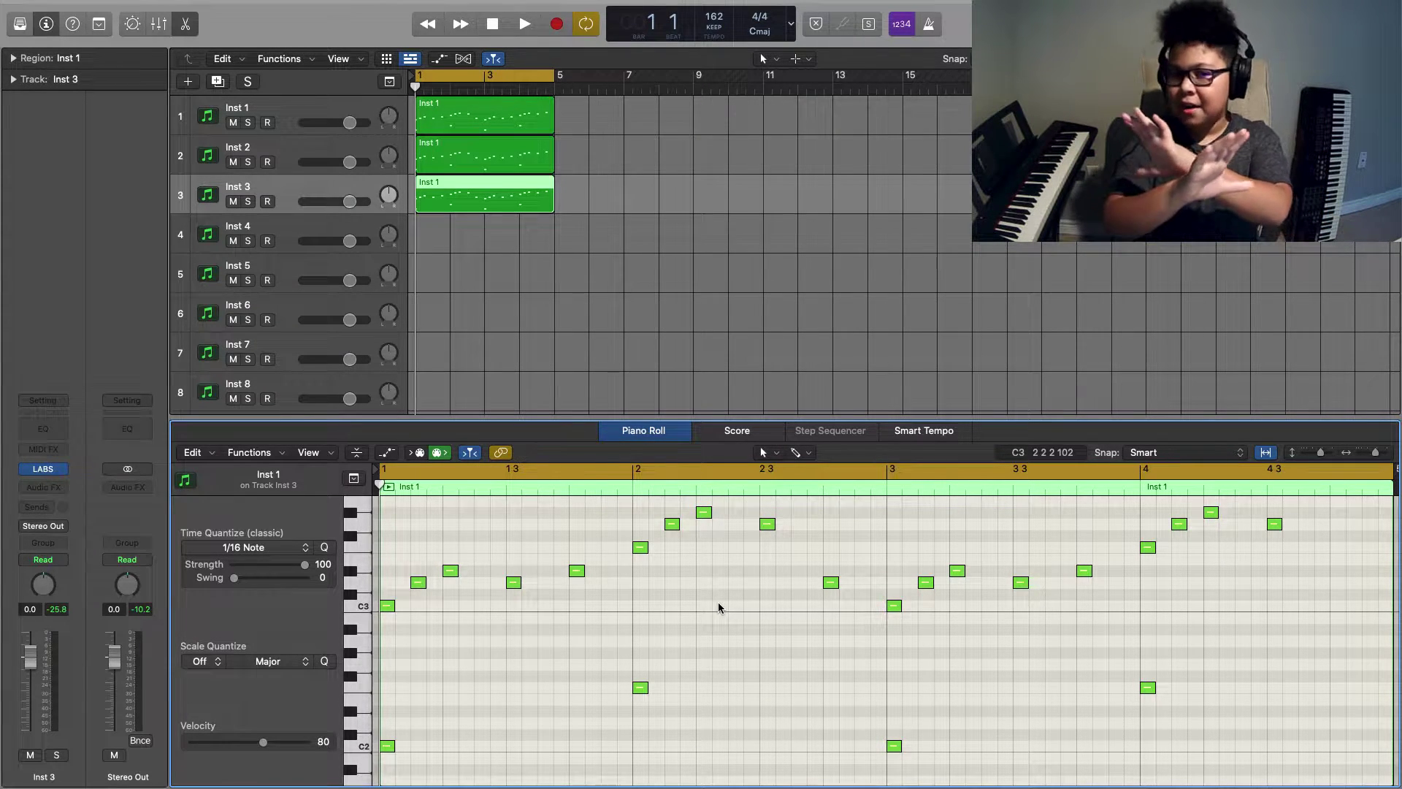
pyautogui.scroll(1, 719, 607)
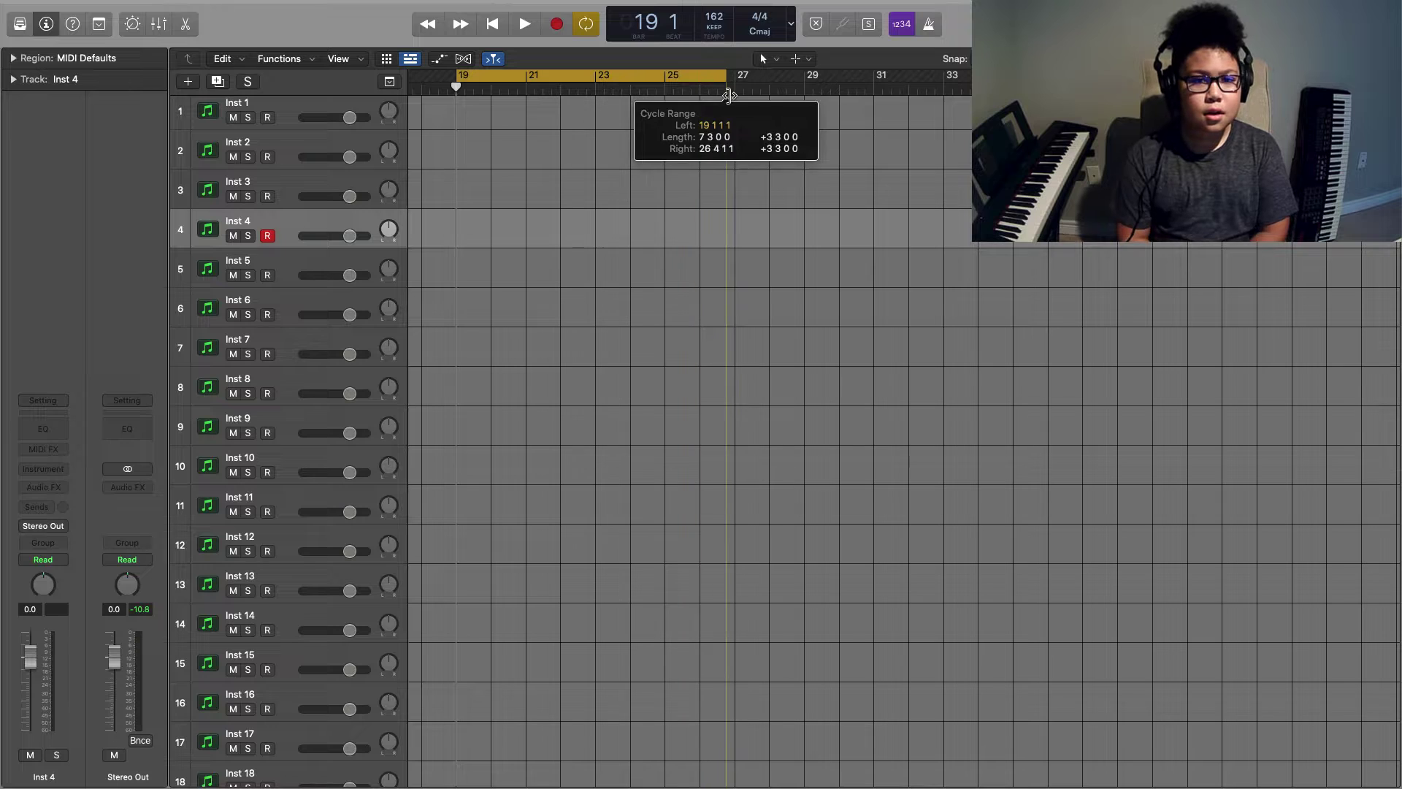
# Set the cycle range from bar 19 to bar 27 and the project tempo to 154
pyautogui.moveTo(723, 100); pyautogui.dragTo(731, 100)
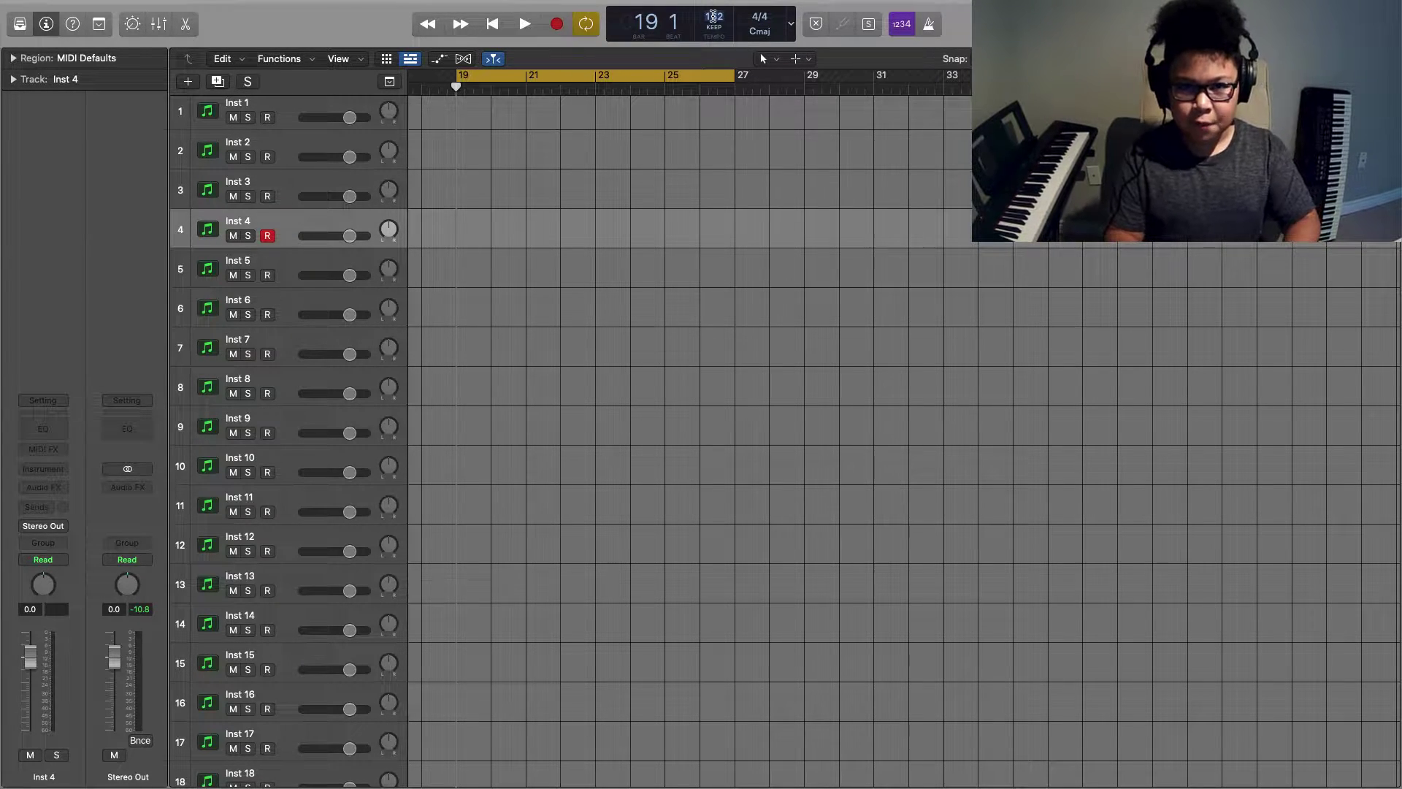
pyautogui.write('154')
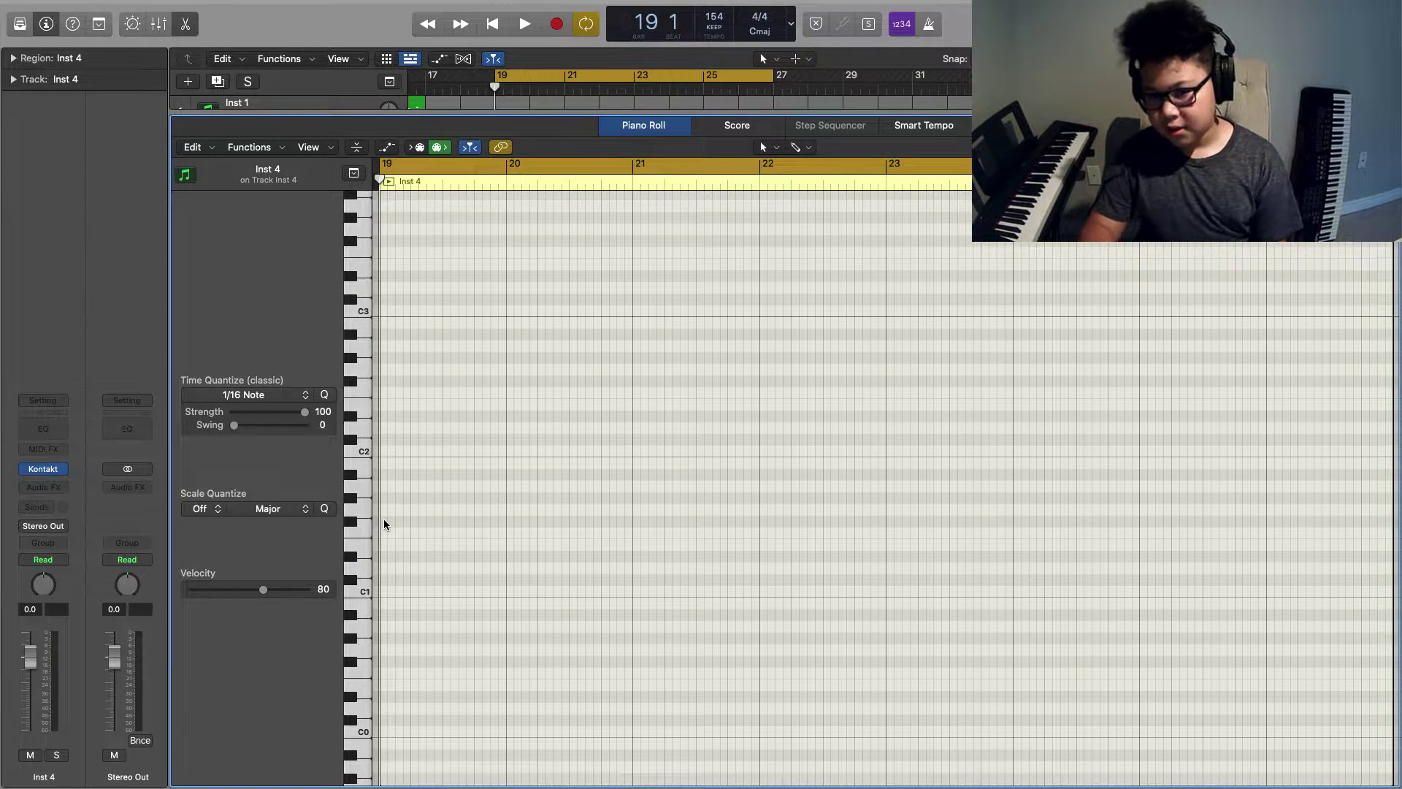
# Look over The Grandeur piano's settings in the Inst 4 track's Kontakt instrument and close its window
pyautogui.moveTo(43, 471)
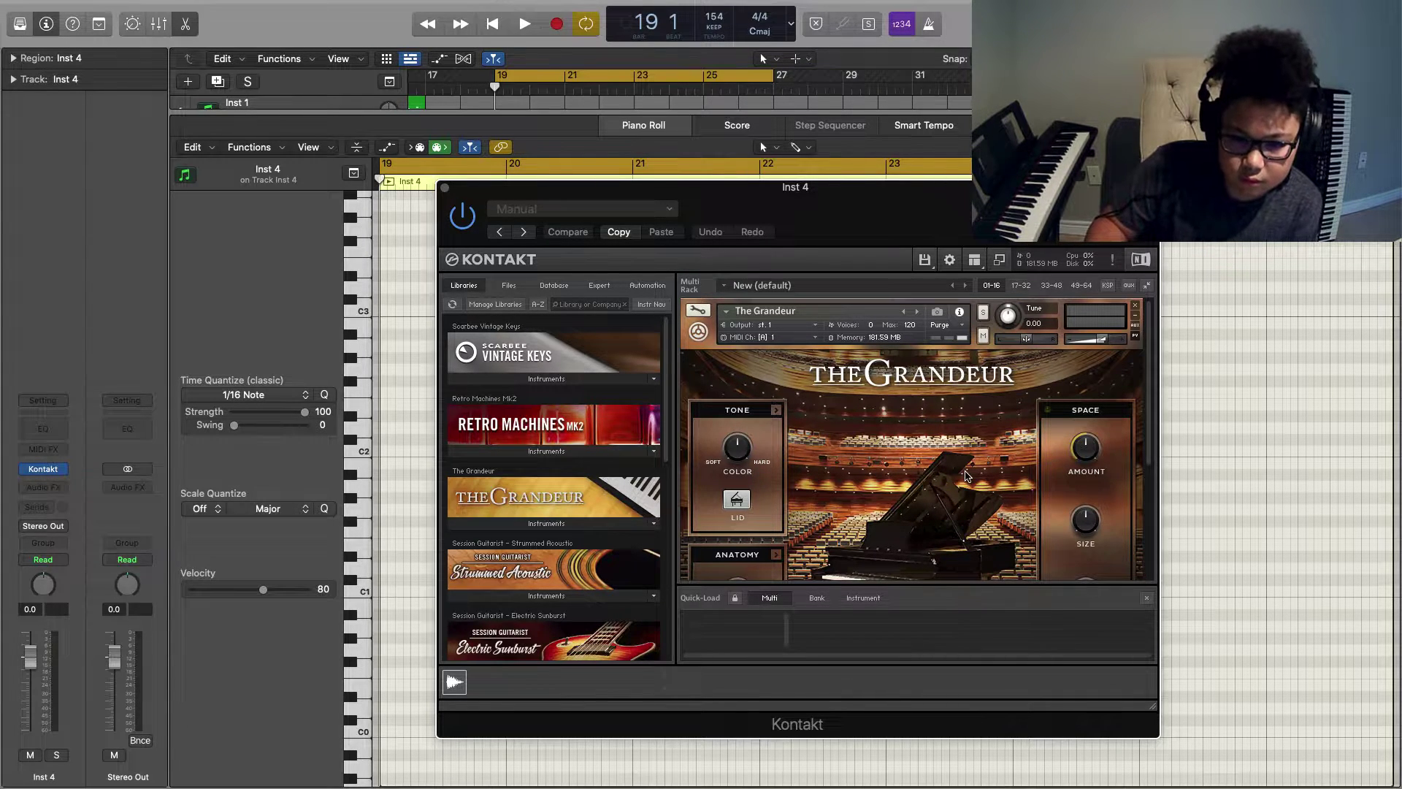
pyautogui.press('super+w')
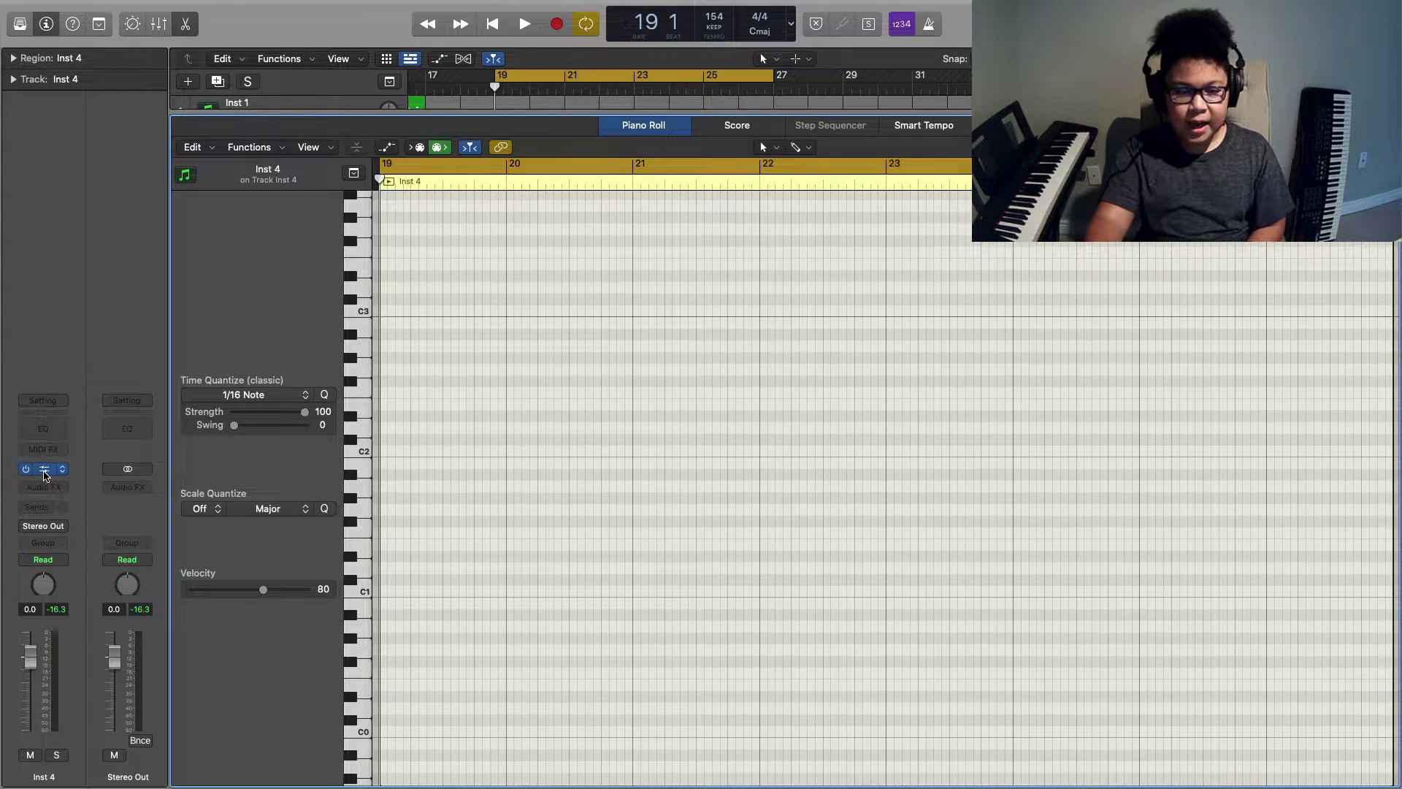
pyautogui.click(44, 471)
pyautogui.scroll(-5, 882, 395)
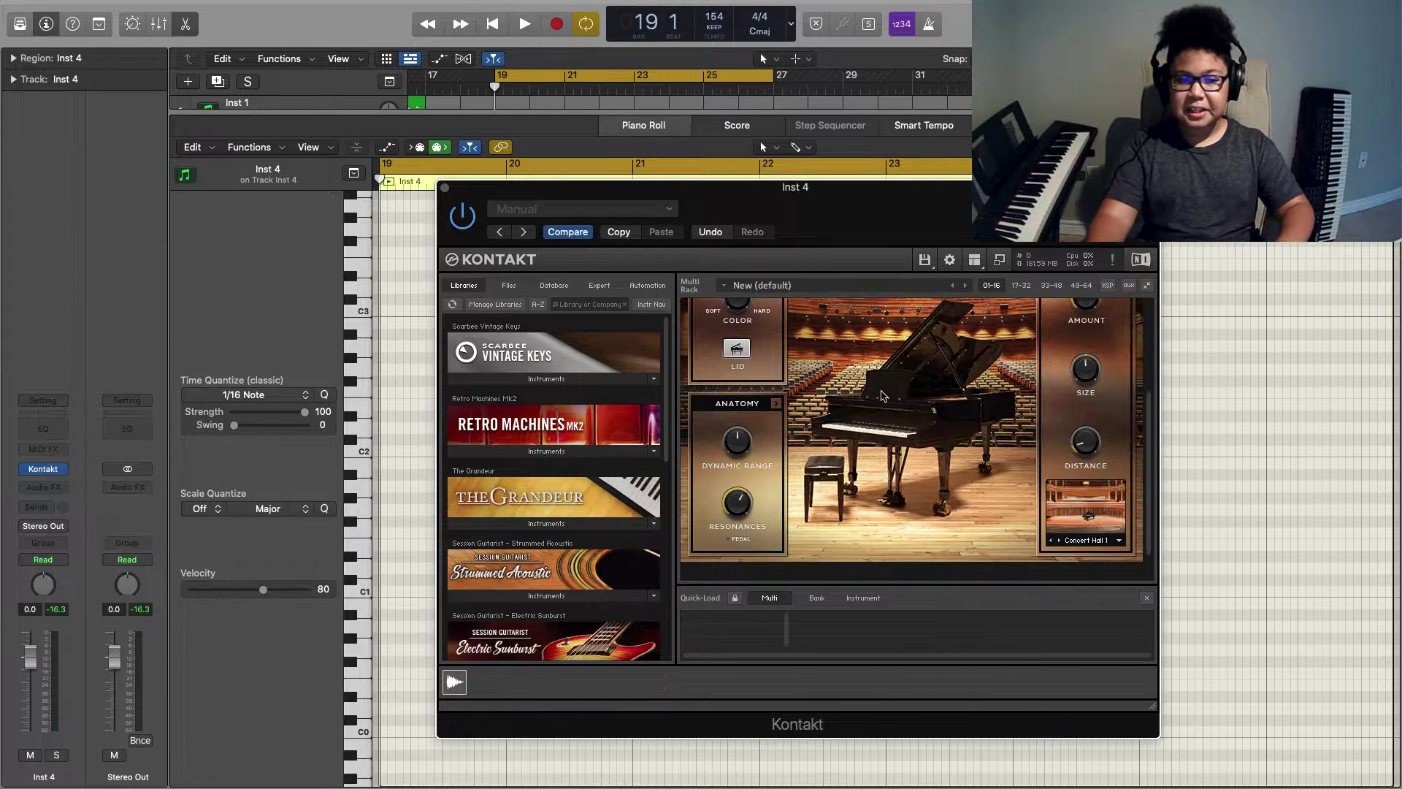
pyautogui.press('super+w')
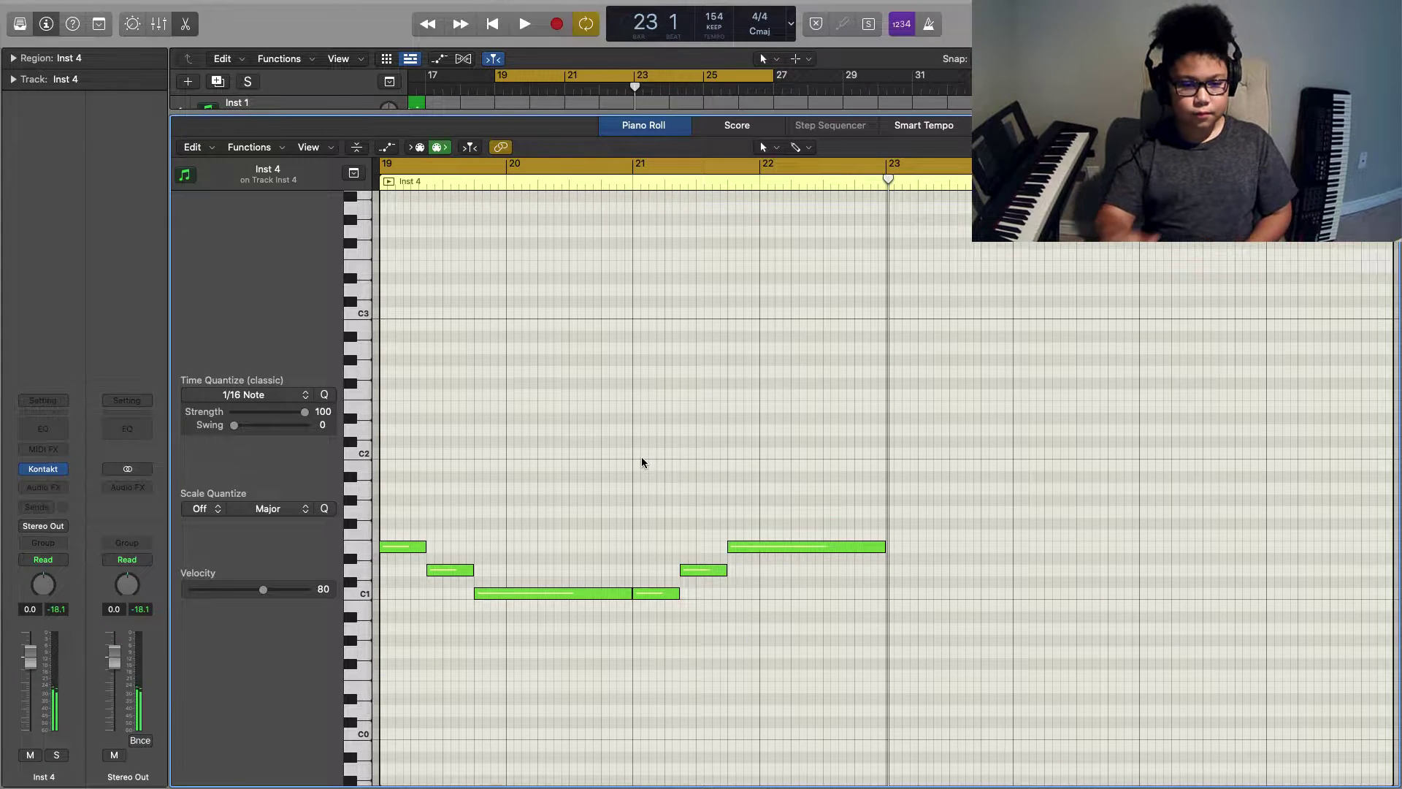
# Play back the bass notes of the Inst 4 region from bar 19 and stop playback
pyautogui.press('space')
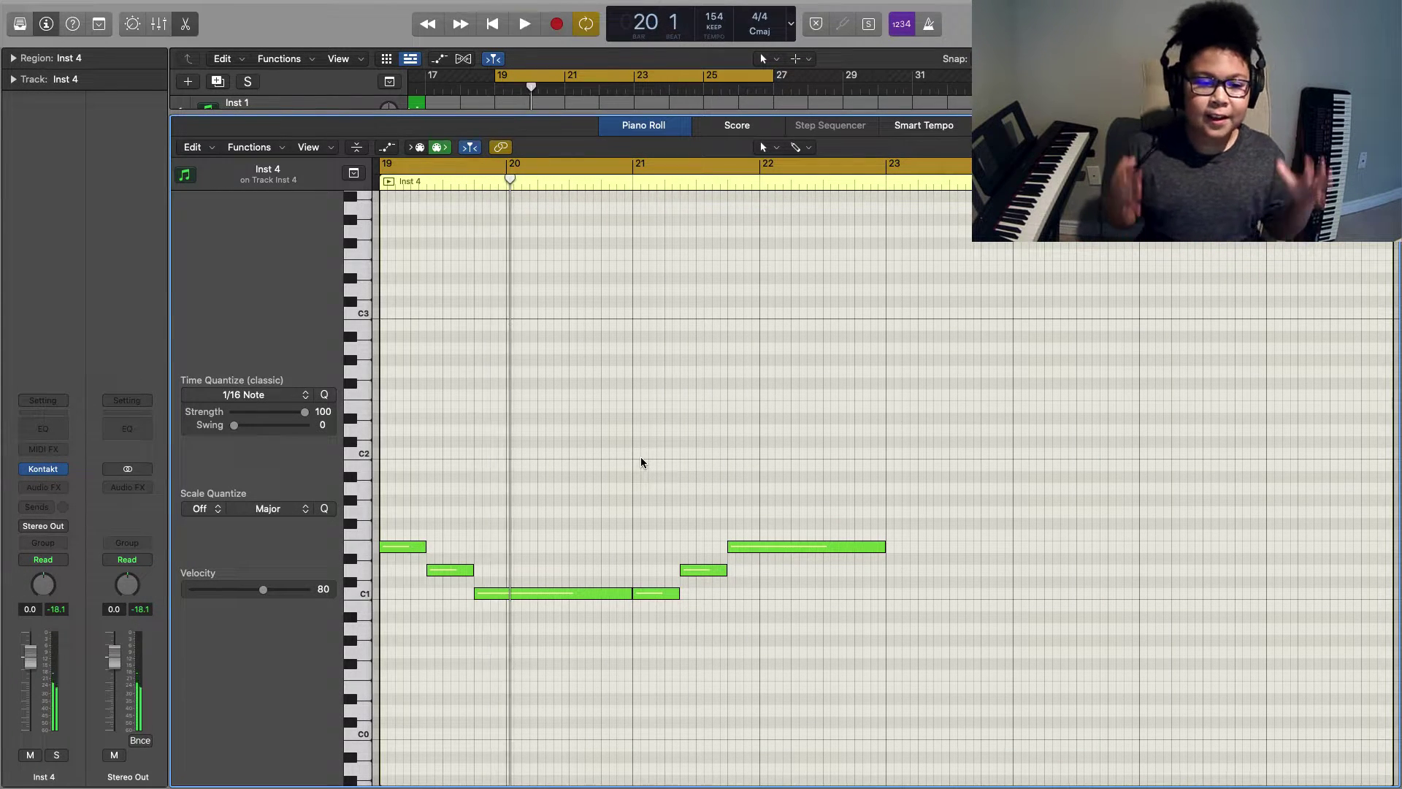
pyautogui.click(494, 26)
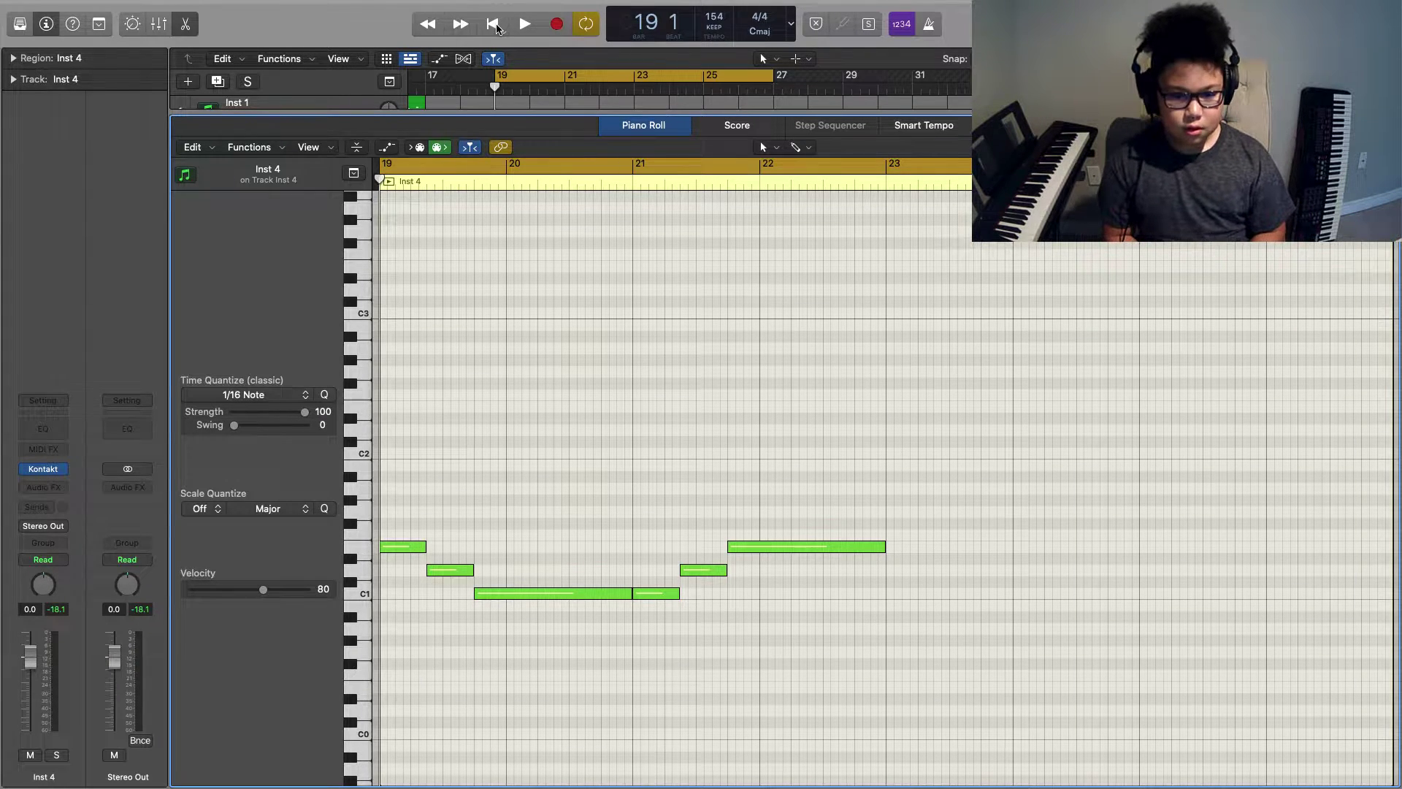
pyautogui.press('space')
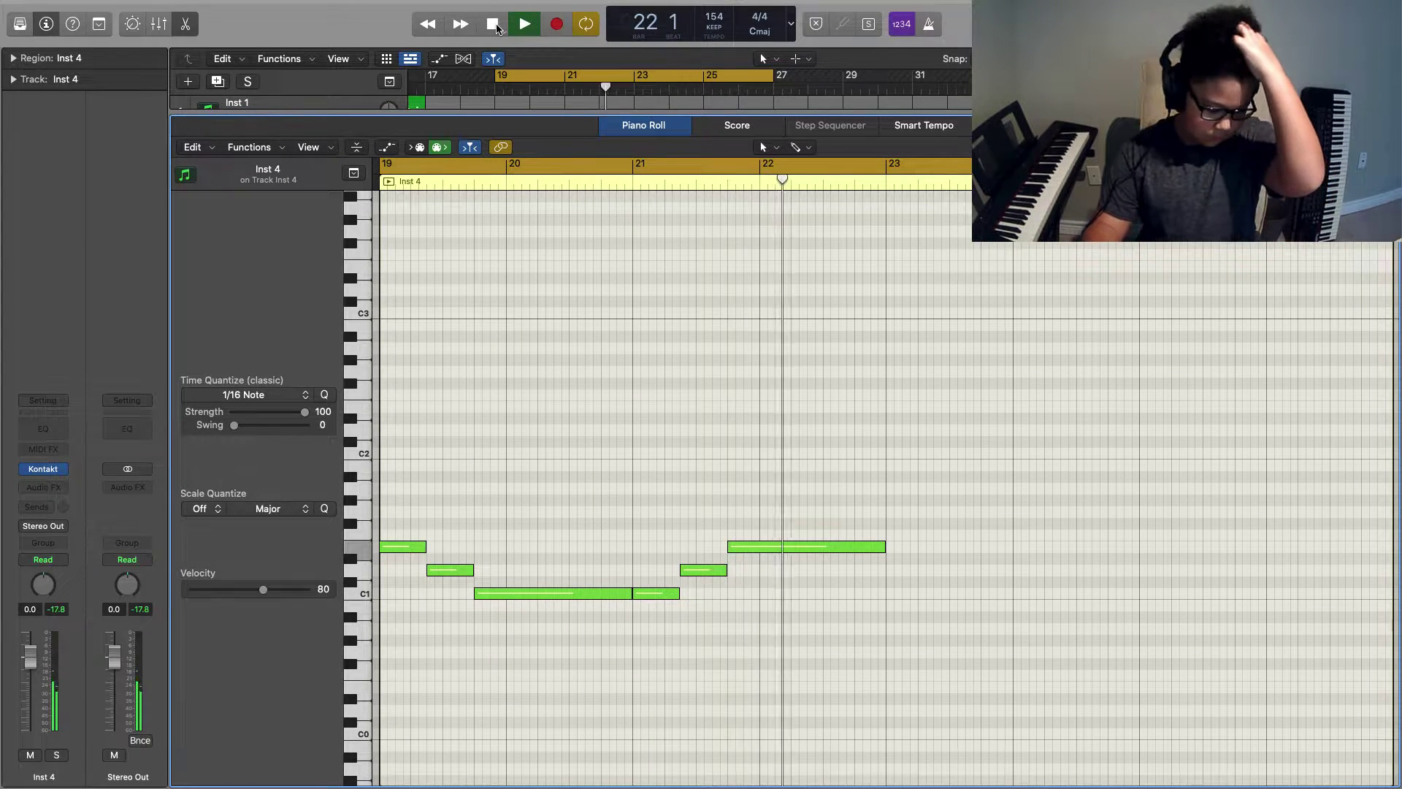
pyautogui.click(493, 24)
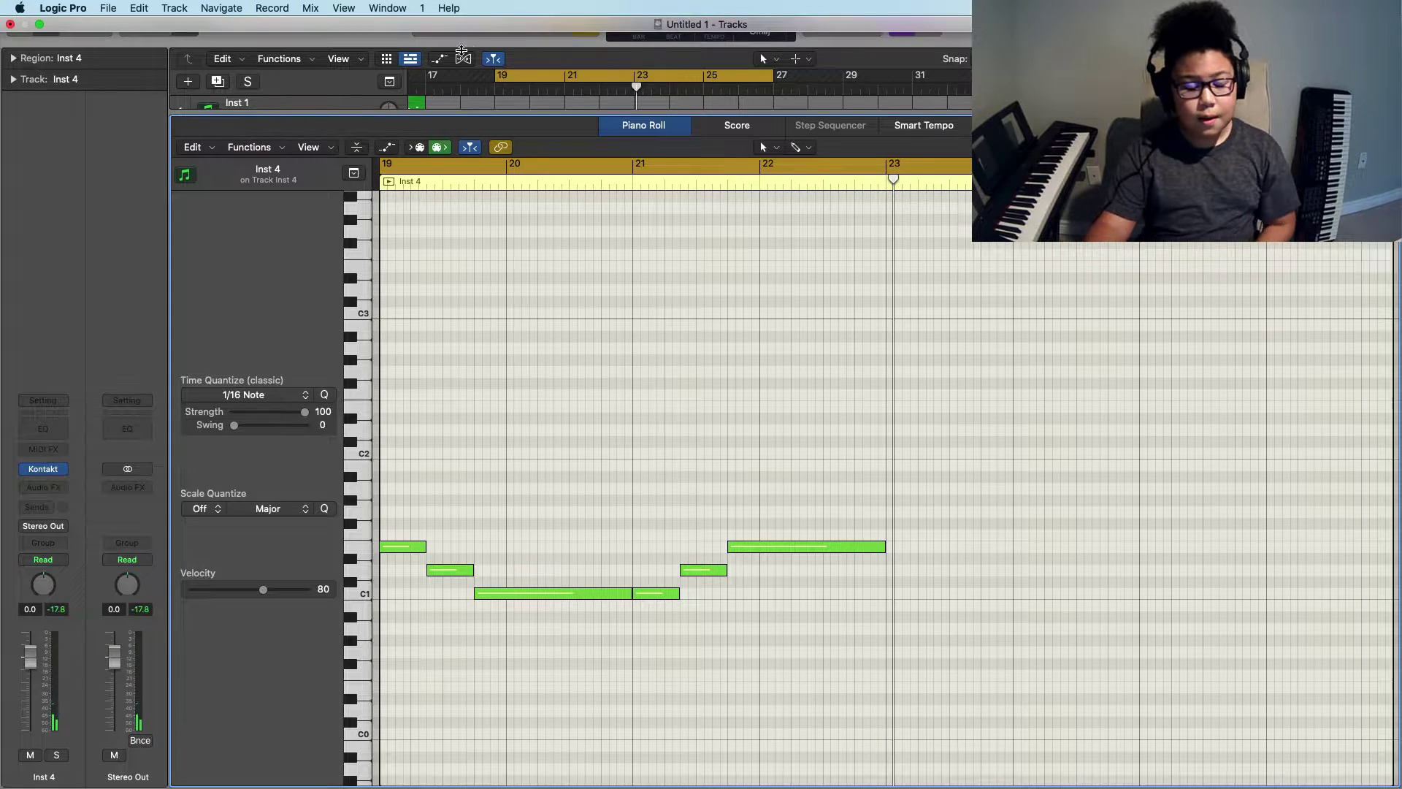
# Select all notes in the Inst 4 region, review the layers, and play the full piano part from bar 19
pyautogui.press('super+a')
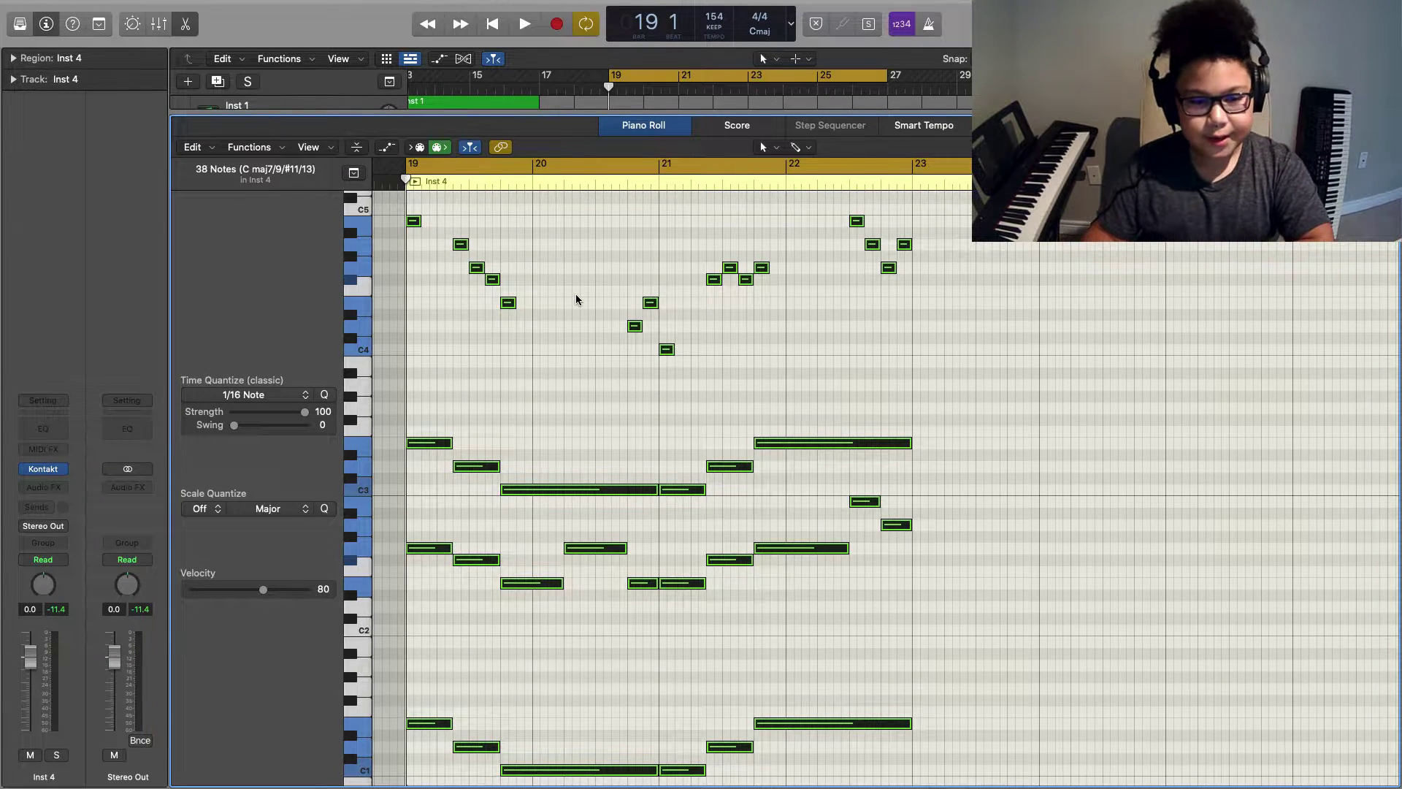
pyautogui.scroll(-2, 435, 537)
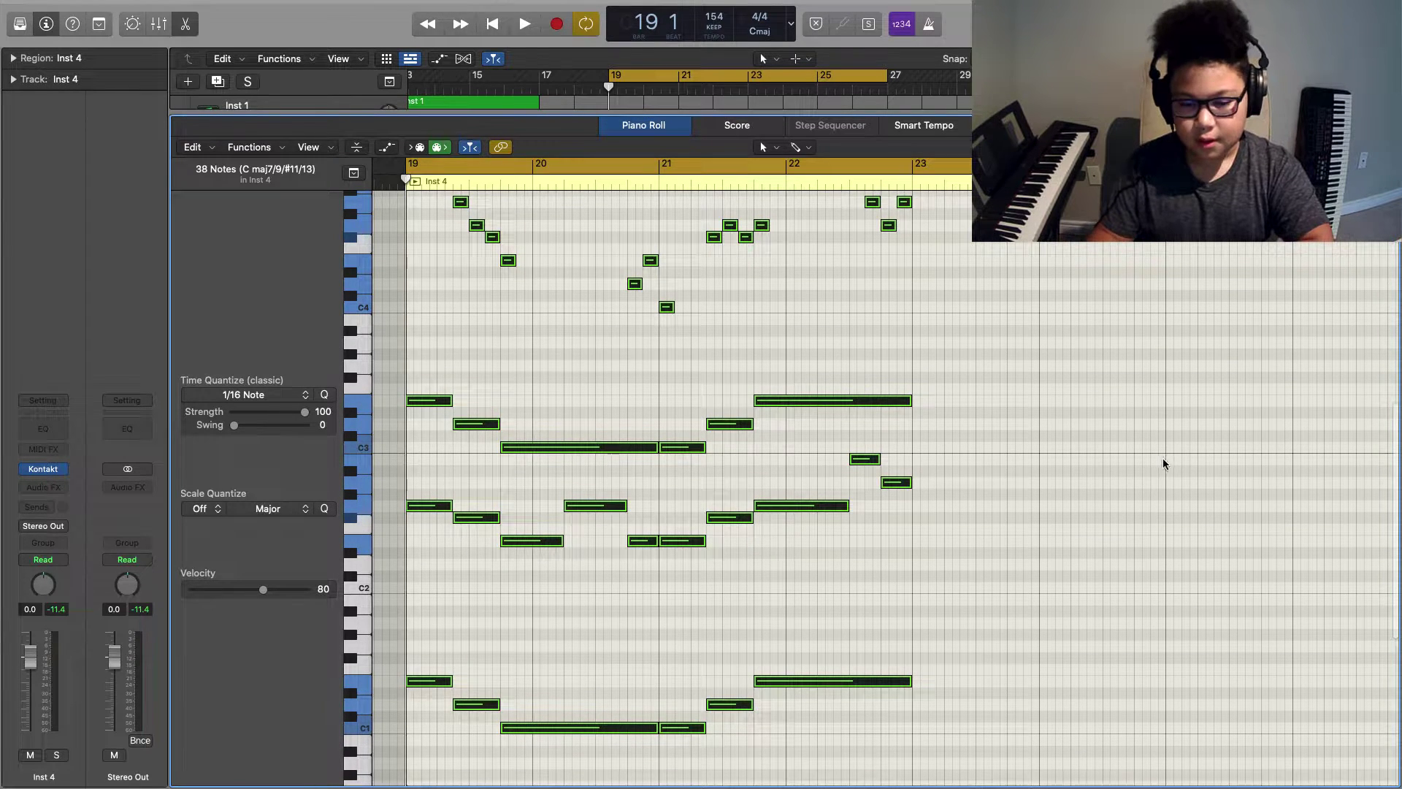
pyautogui.scroll(2, 635, 413)
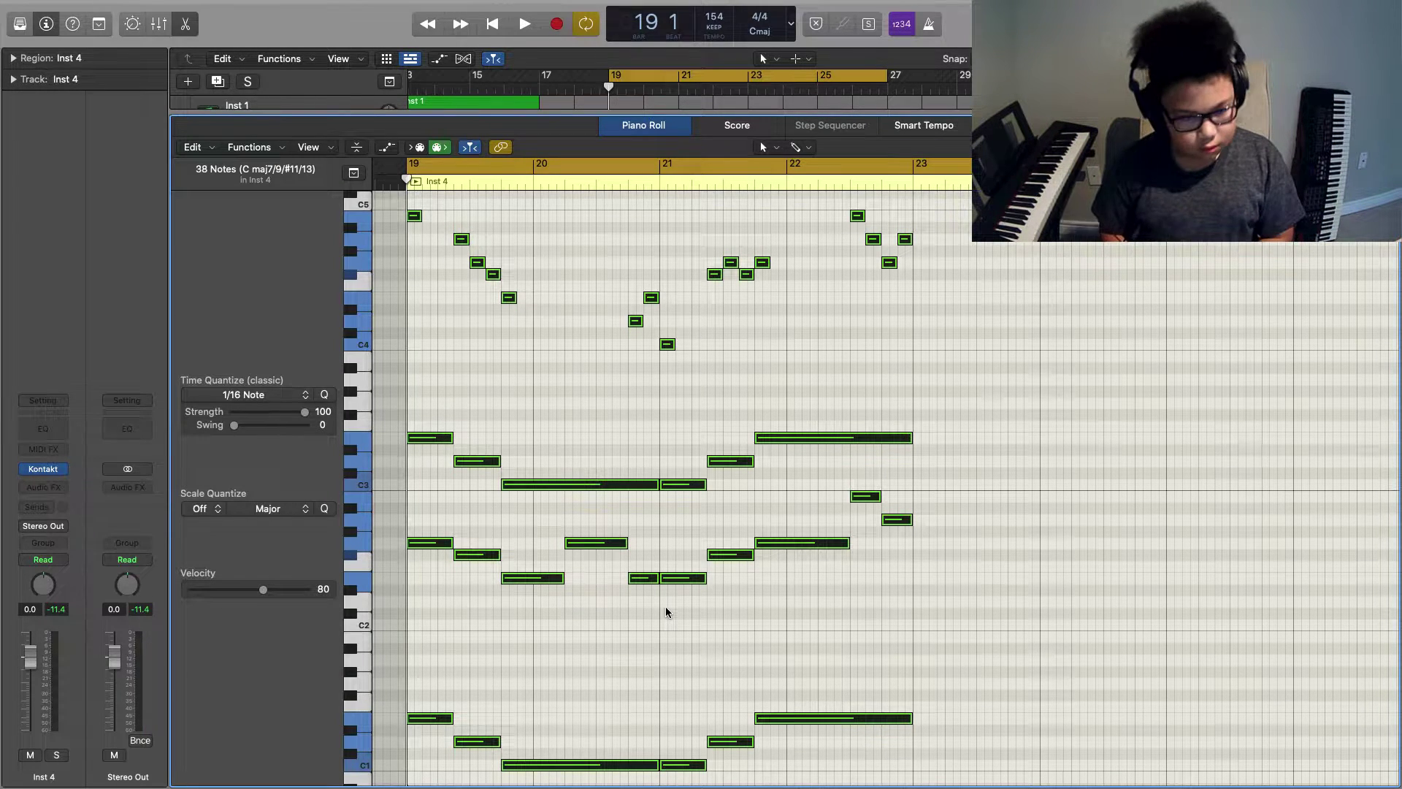
pyautogui.press('space')
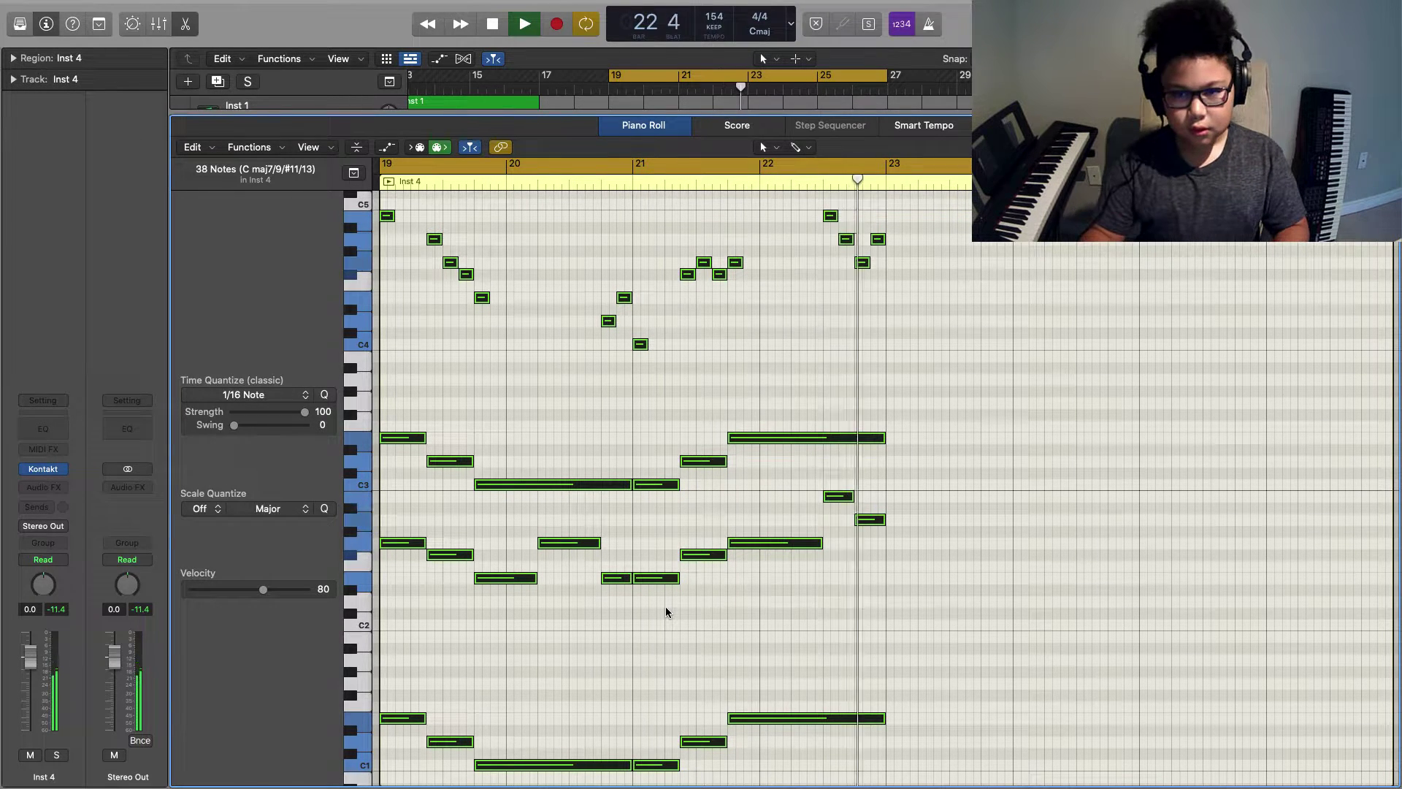
pyautogui.press('space')
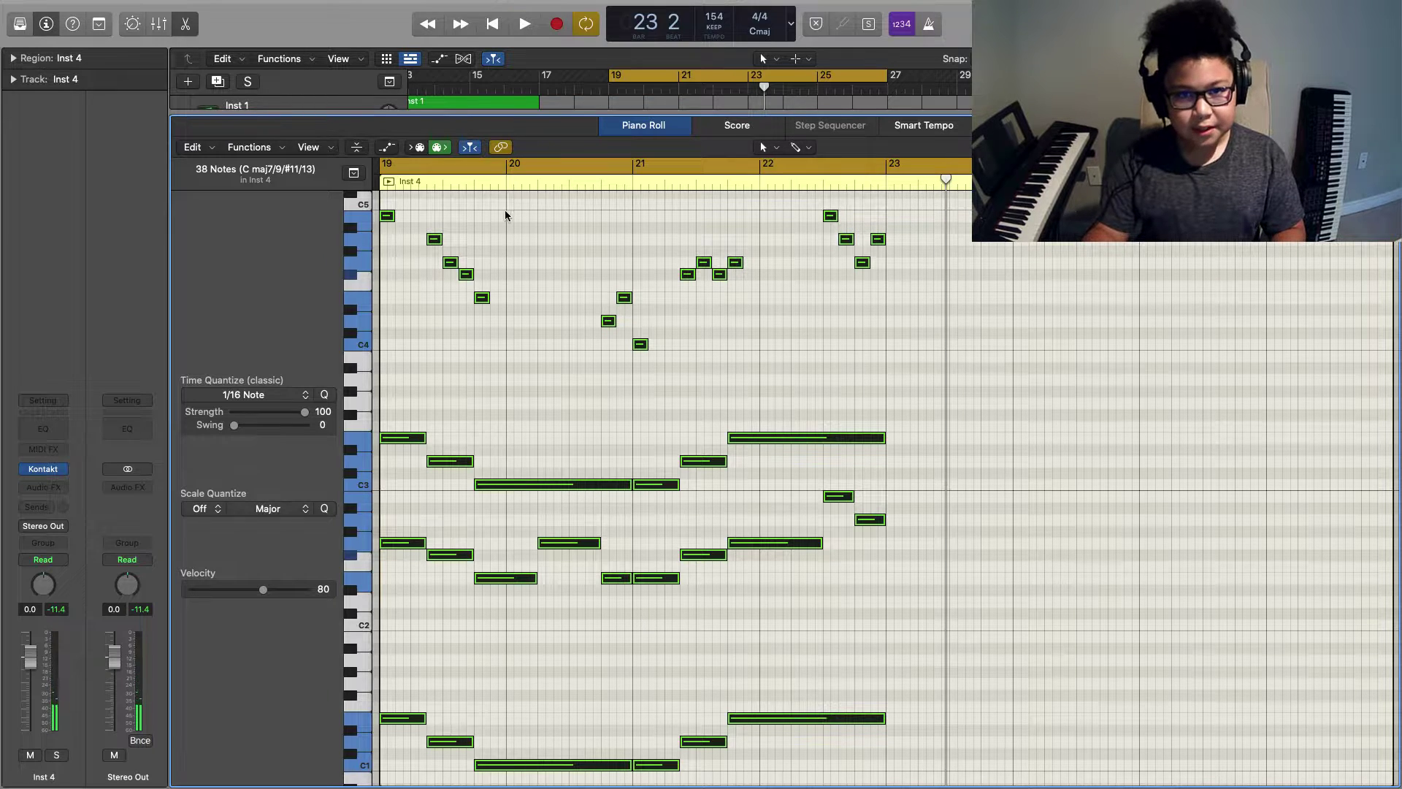
# Humanize all notes in the Inst 4 region with a MIDI transform that randomizes position, velocity and length by 10
pyautogui.click(492, 24)
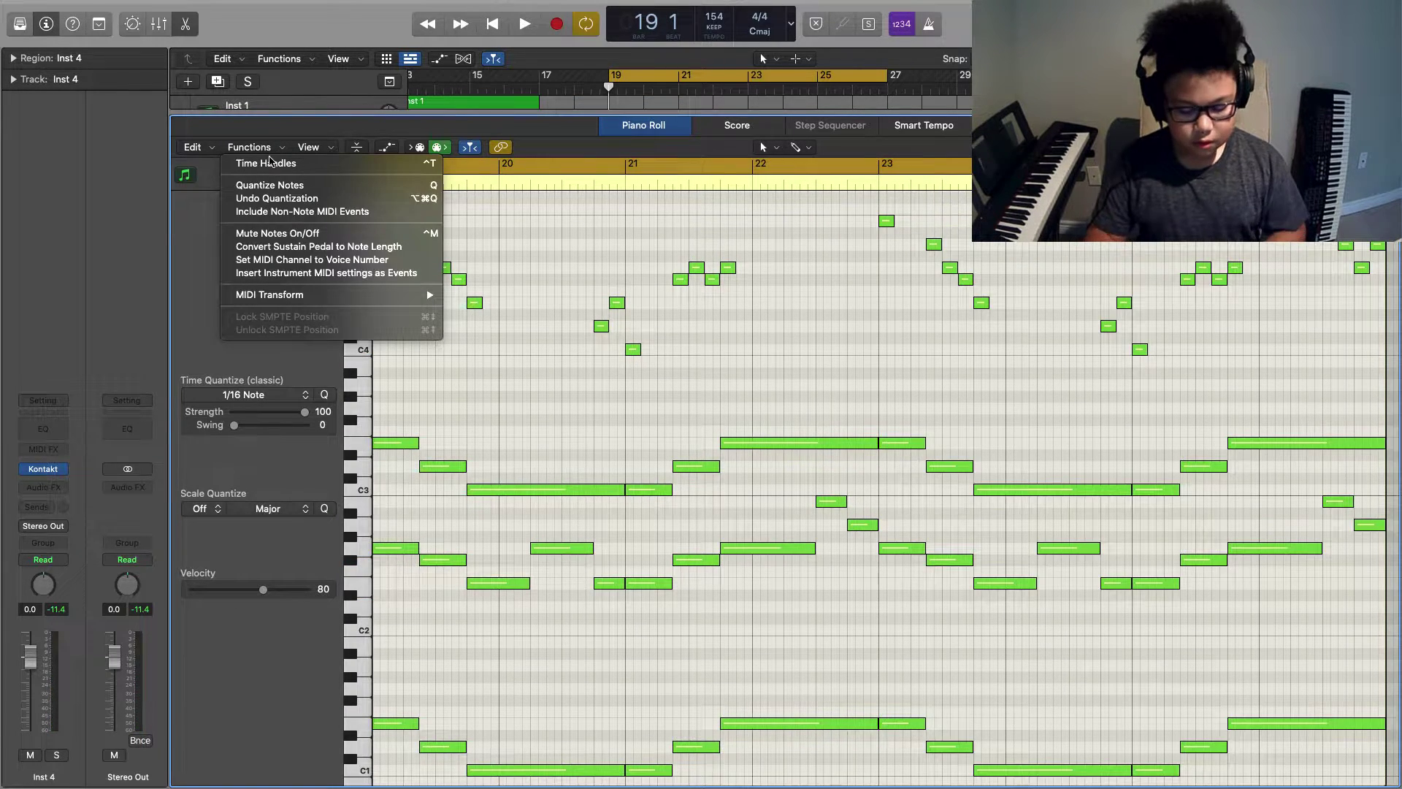
pyautogui.click(264, 148)
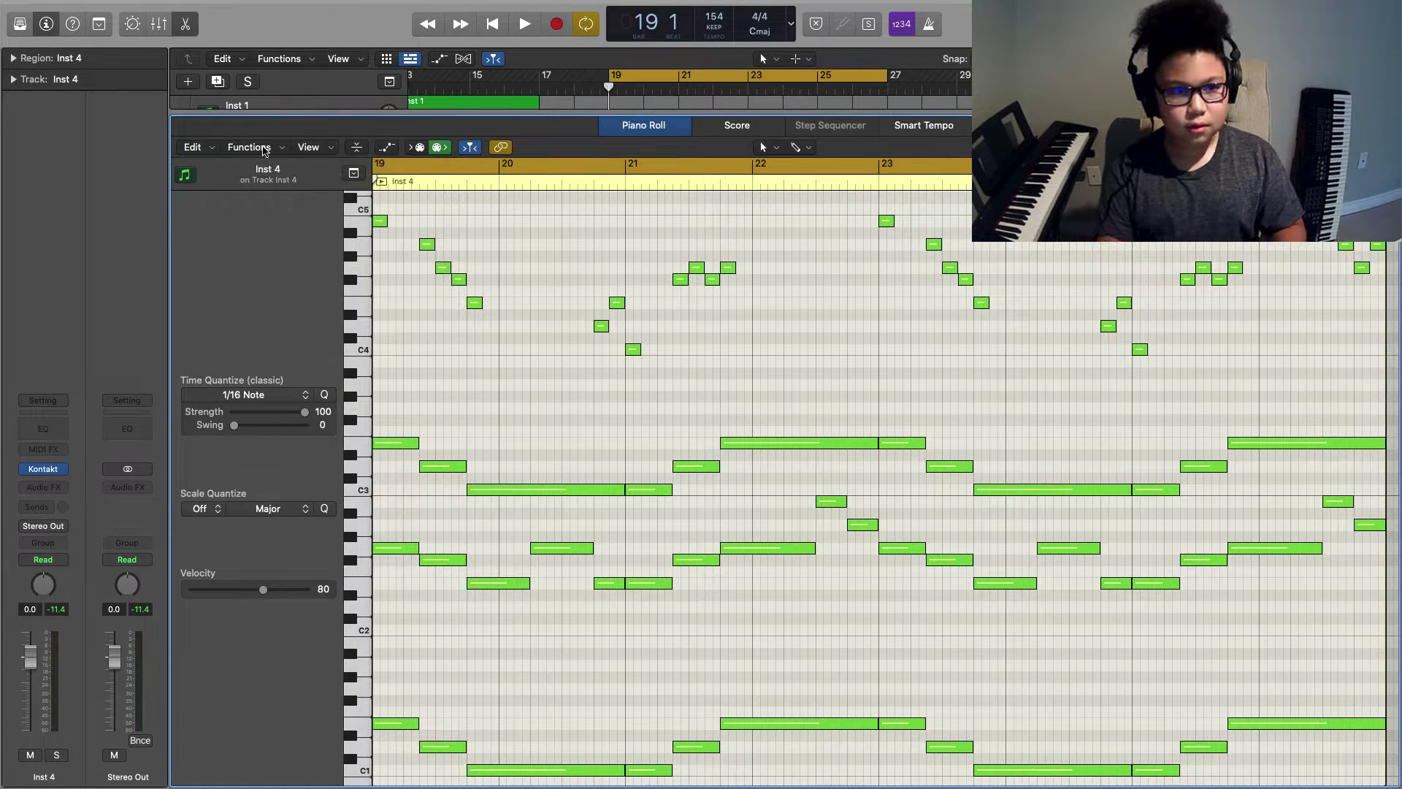
pyautogui.press('super+a')
pyautogui.click(265, 148)
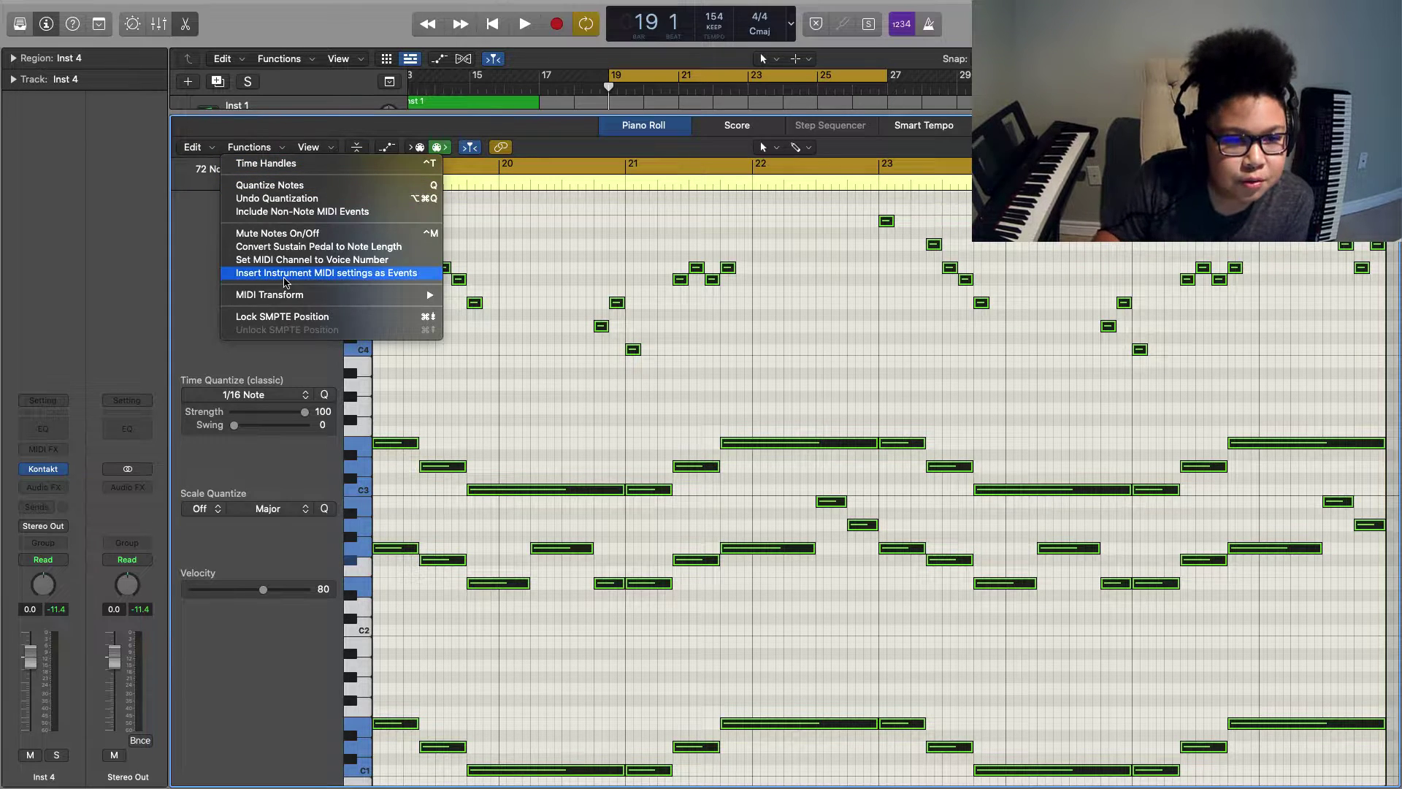
pyautogui.moveTo(298, 292)
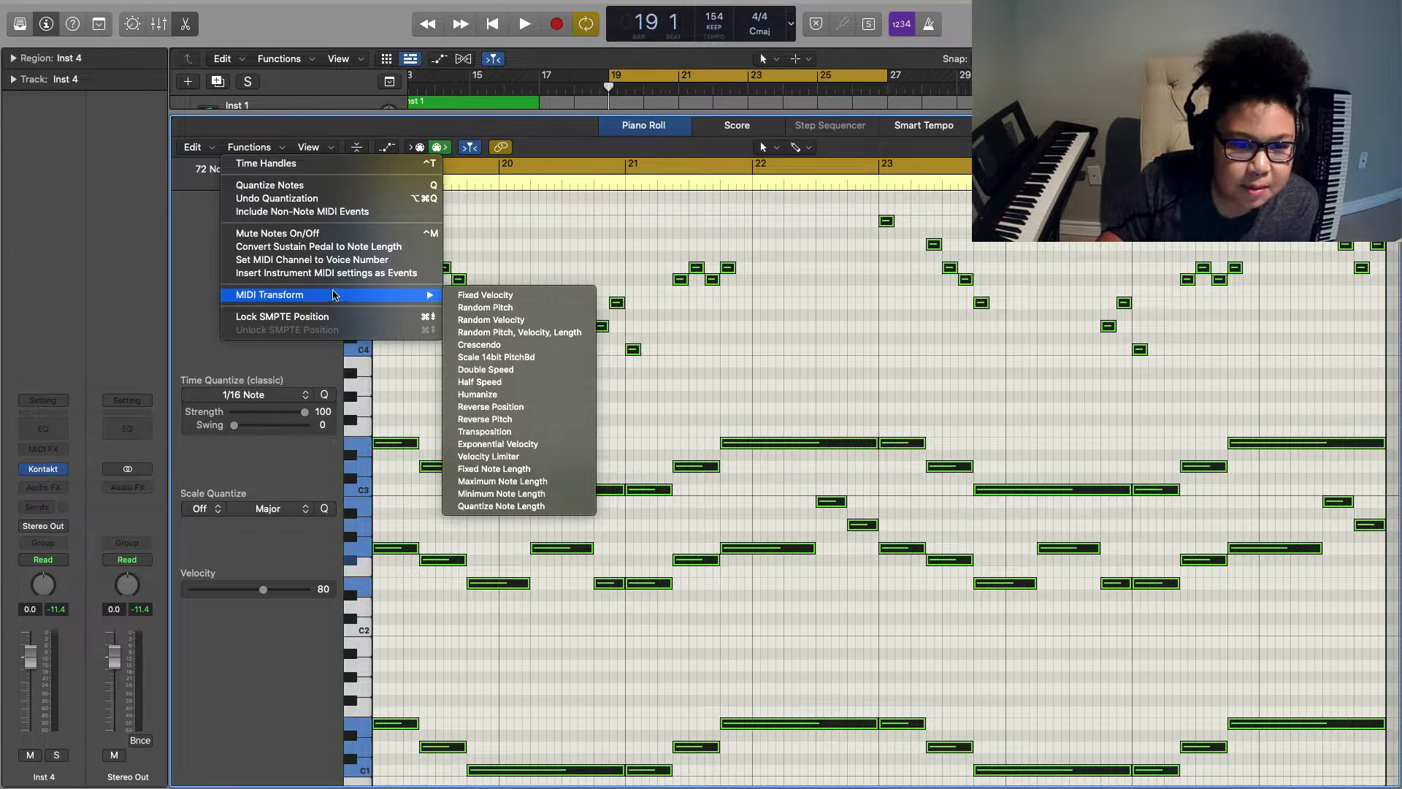
pyautogui.click(510, 396)
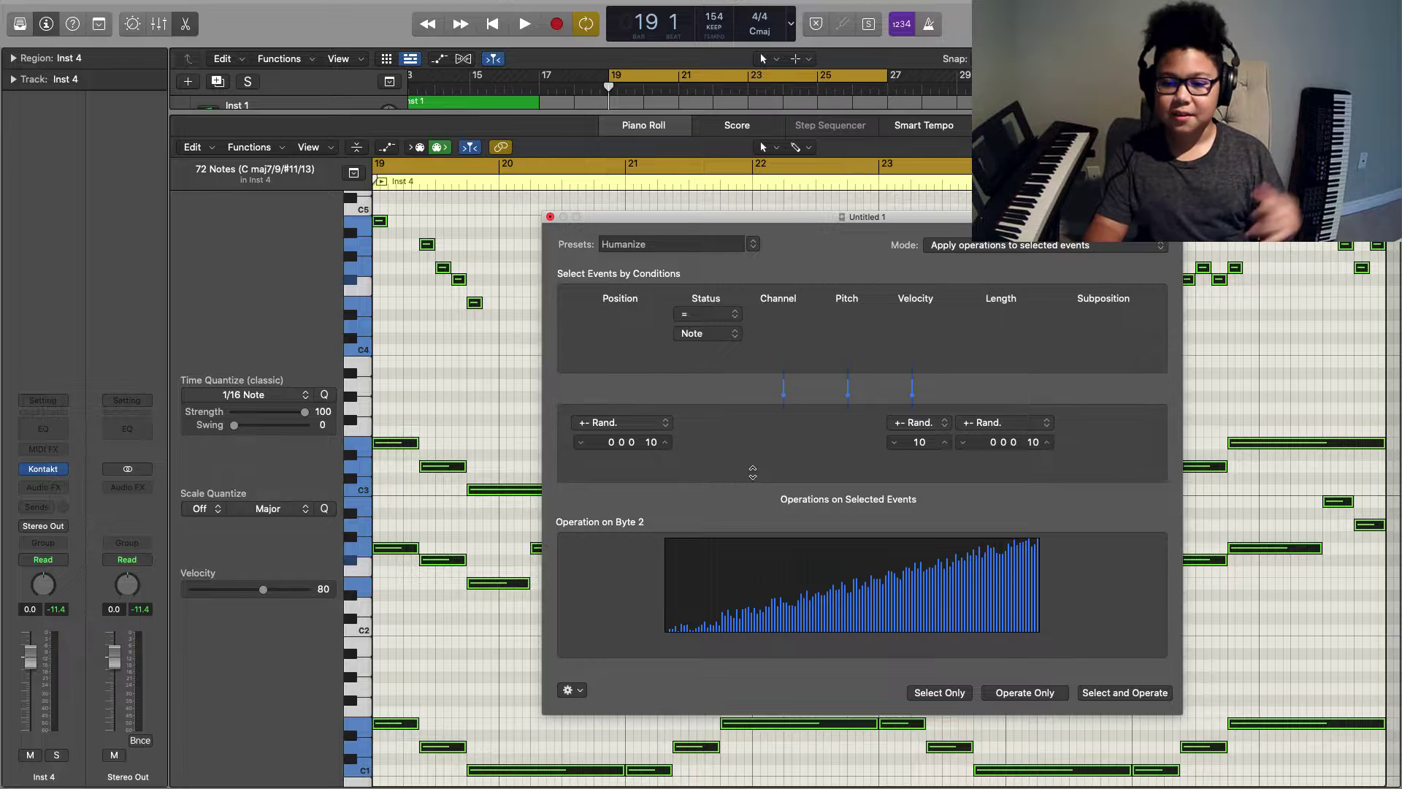
pyautogui.click(1009, 690)
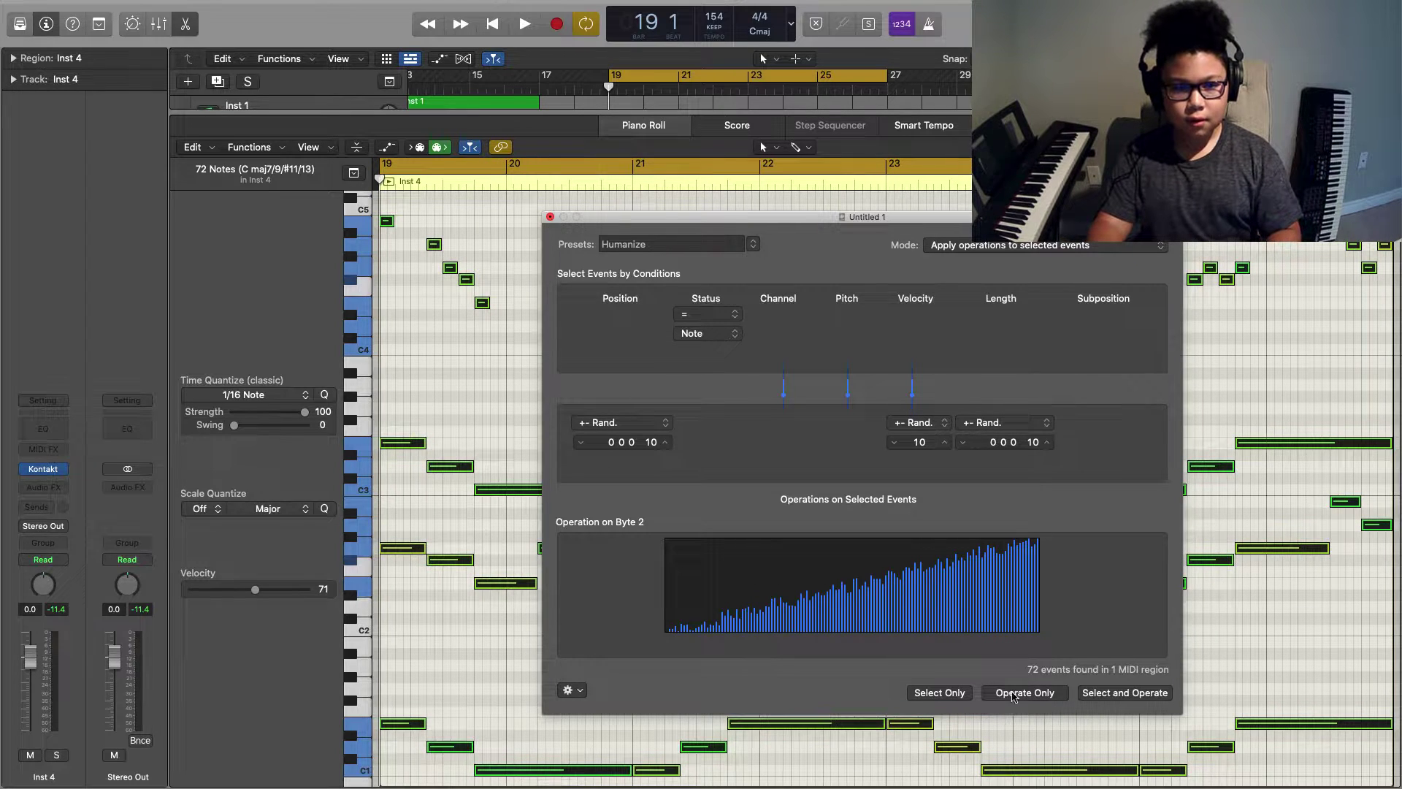
# Play back the humanized Inst 4 part and close the MIDI transform window
pyautogui.press('space')
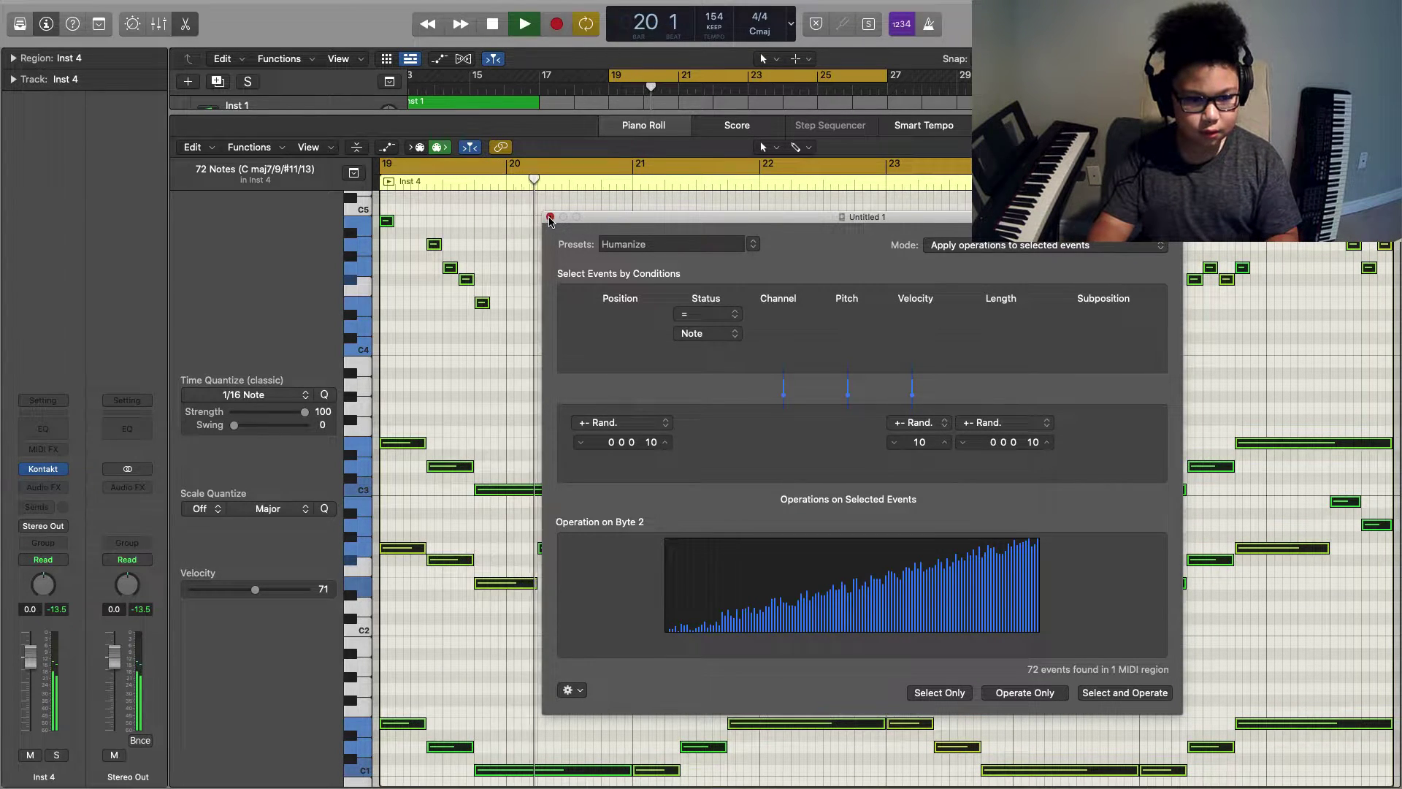
pyautogui.click(550, 217)
pyautogui.click(550, 222)
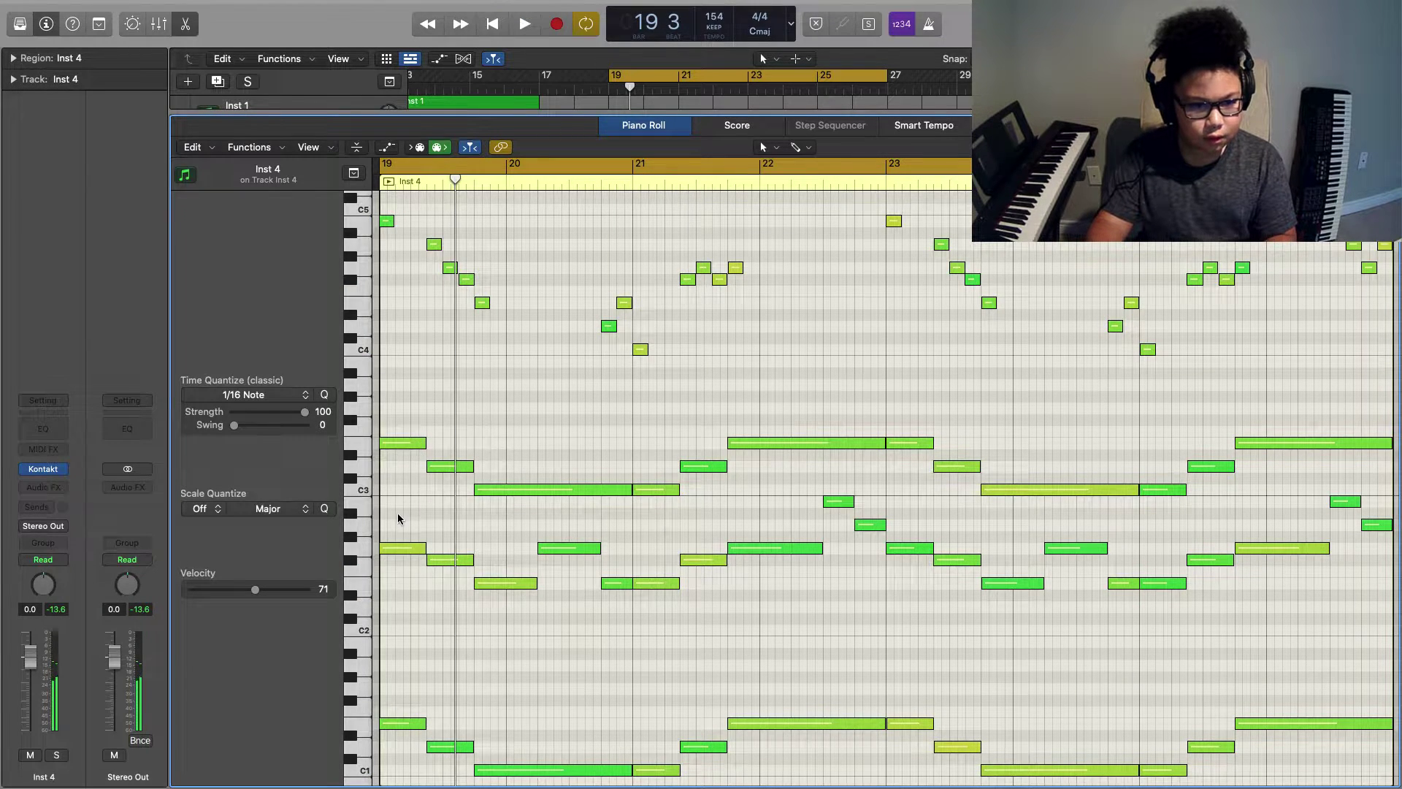
# Look over the Inst 4 region in the arrangement and its humanized notes in the piano roll
pyautogui.press('e')
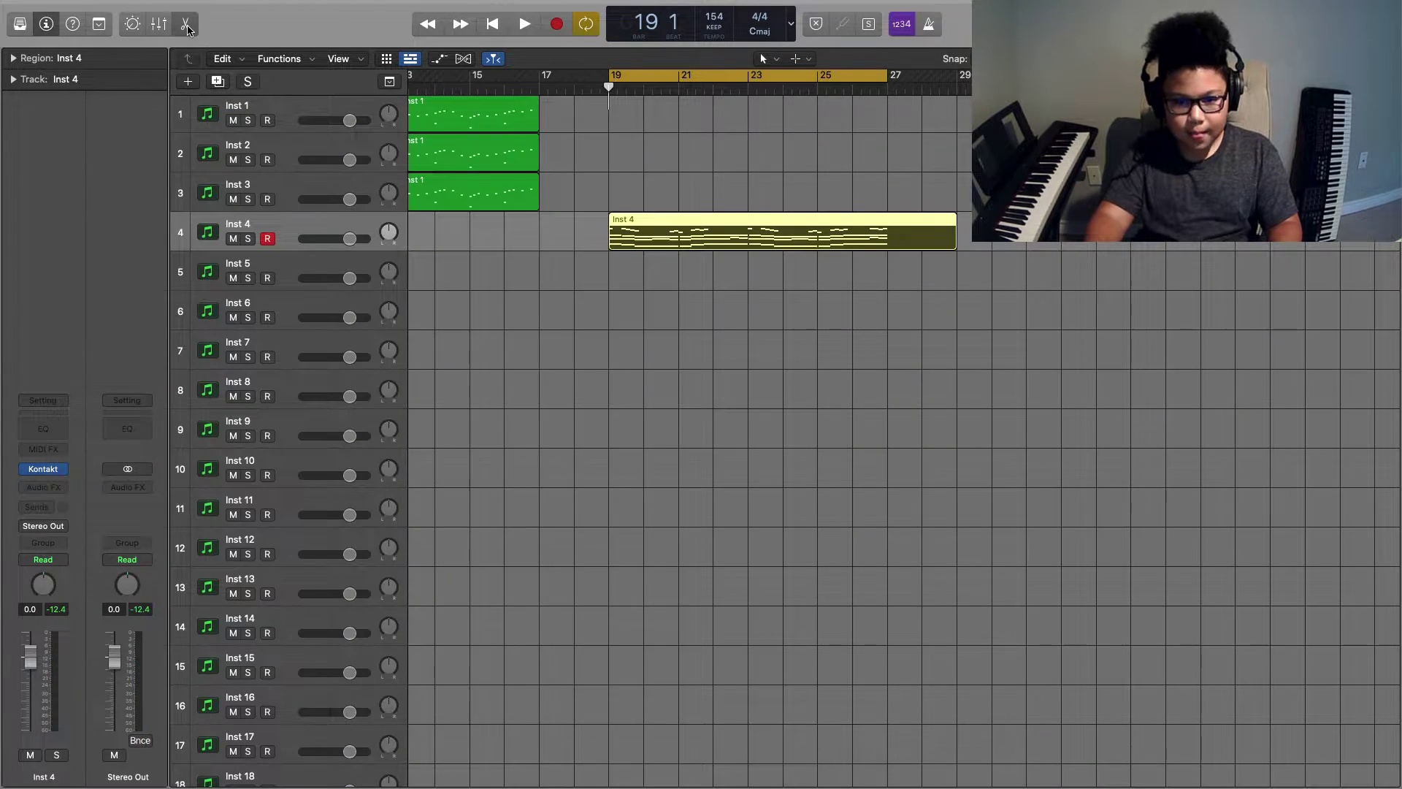
pyautogui.press('e')
pyautogui.rightClick(765, 436)
pyautogui.click(766, 406)
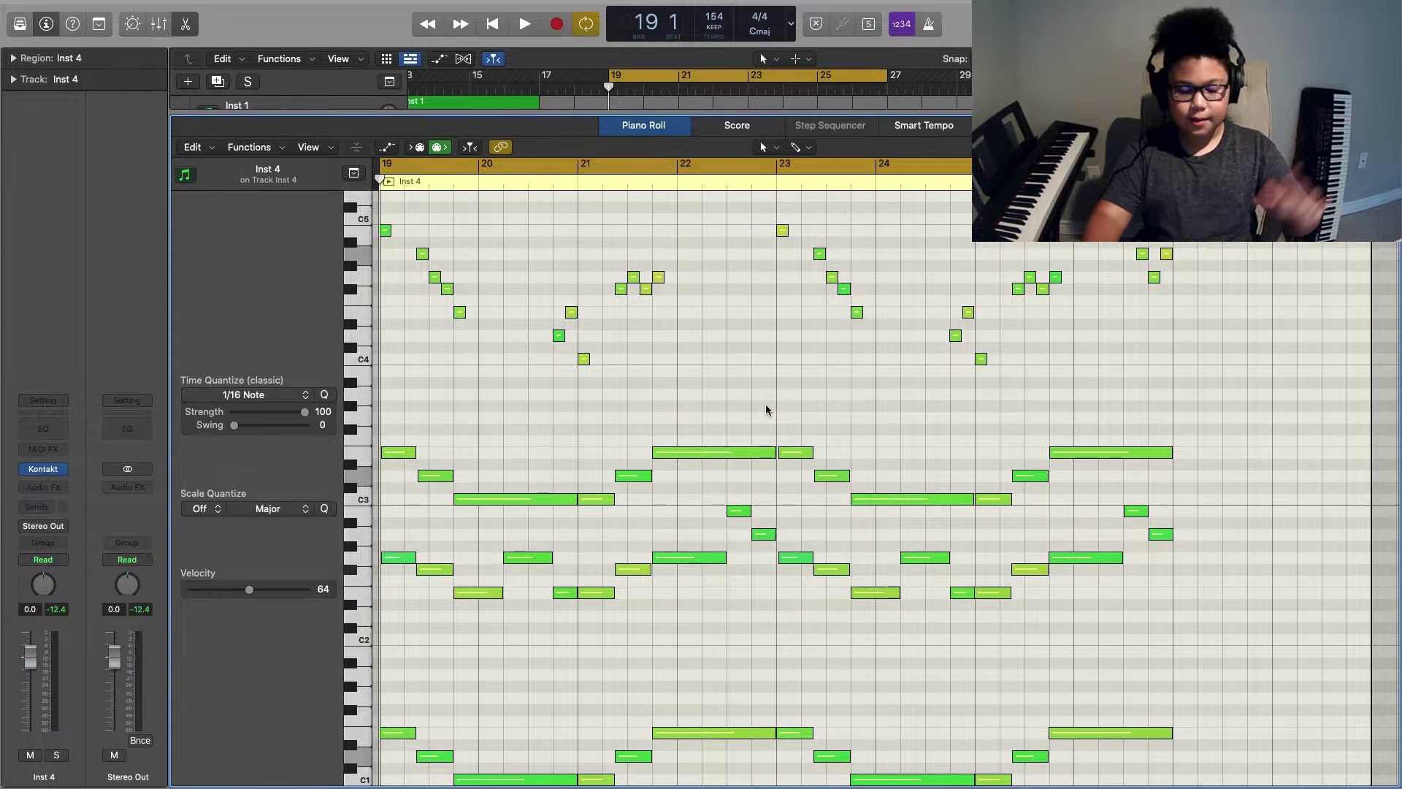
pyautogui.scroll(-2, 765, 406)
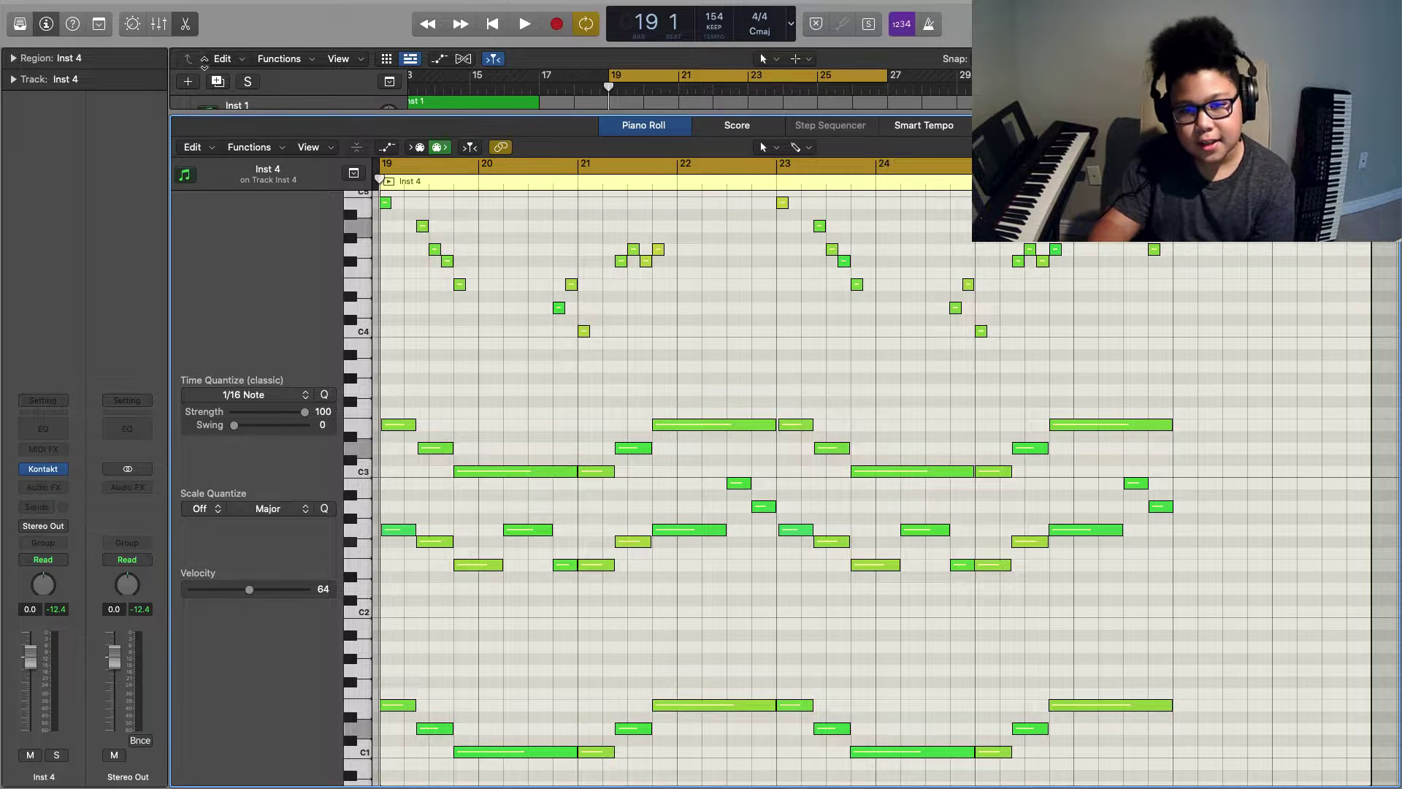
pyautogui.click(186, 26)
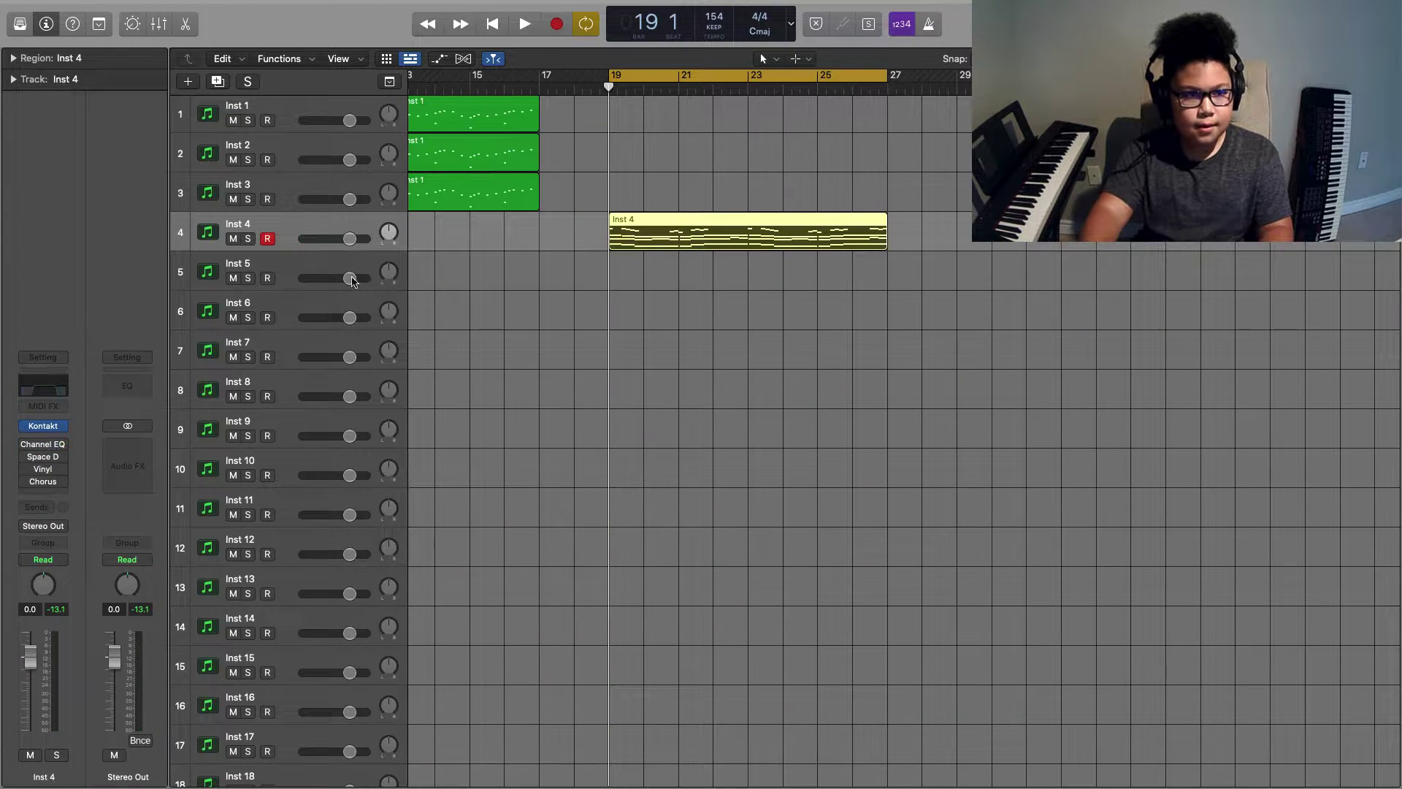
pyautogui.click(186, 24)
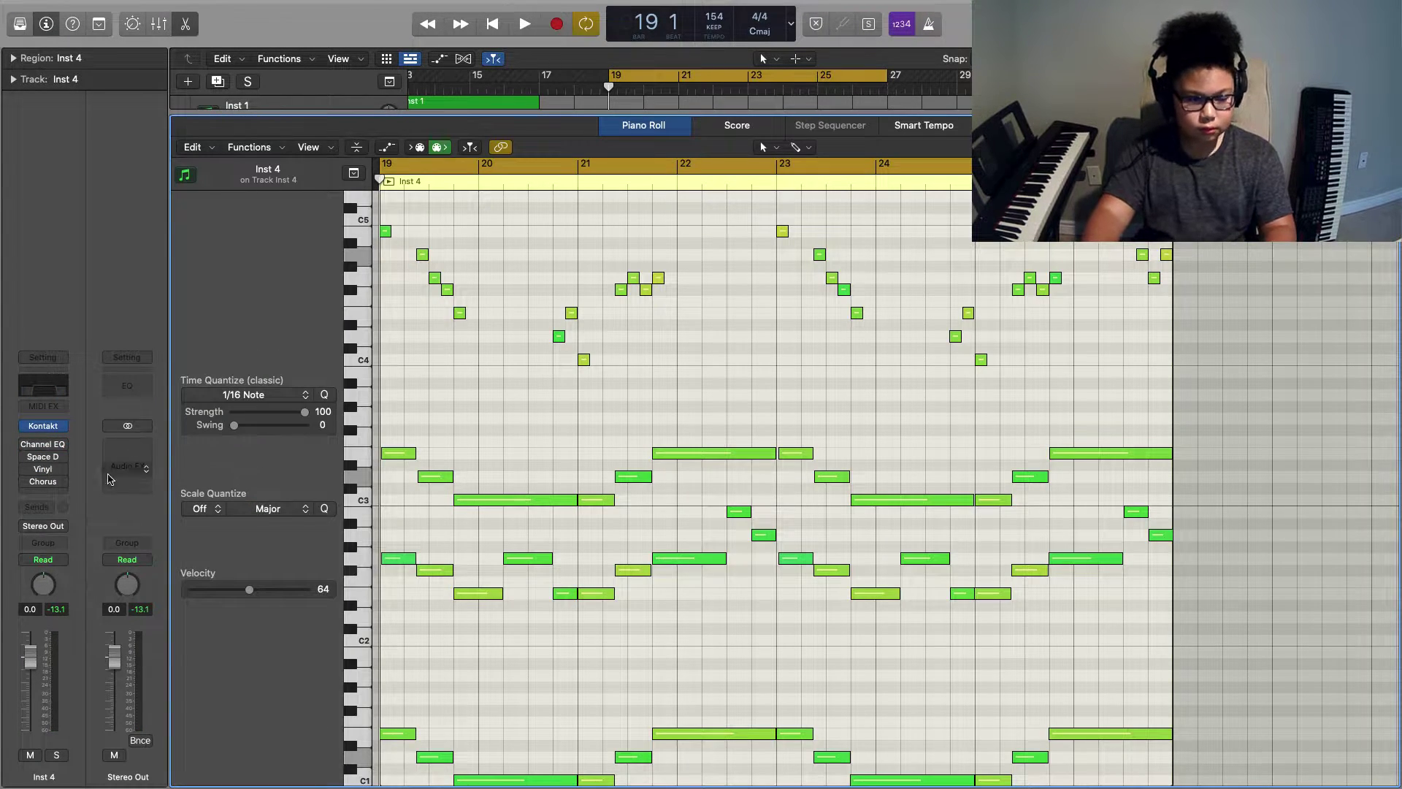
# Look over the Channel EQ and Space Designer settings on the Inst 4 track and close both effect windows
pyautogui.moveTo(29, 452)
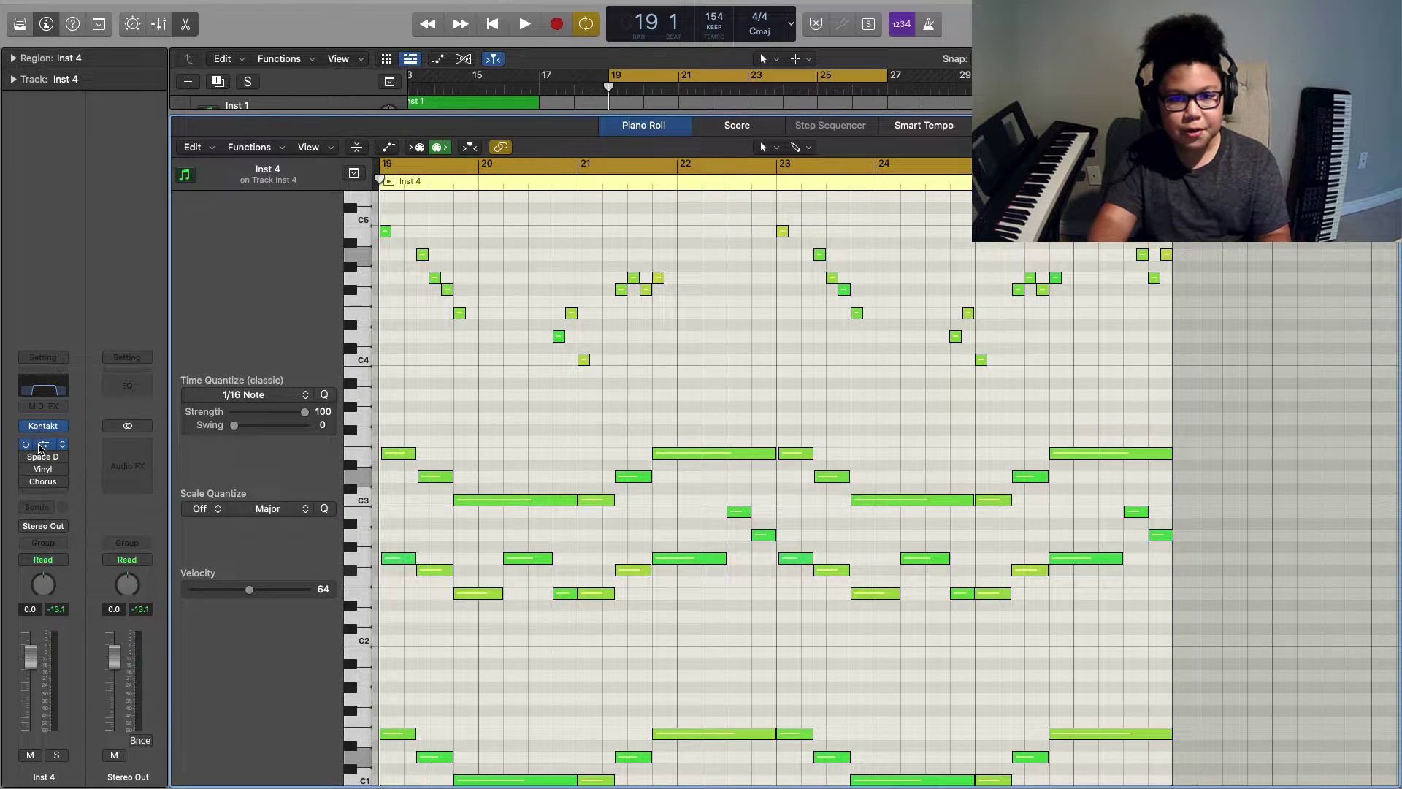
pyautogui.click(45, 442)
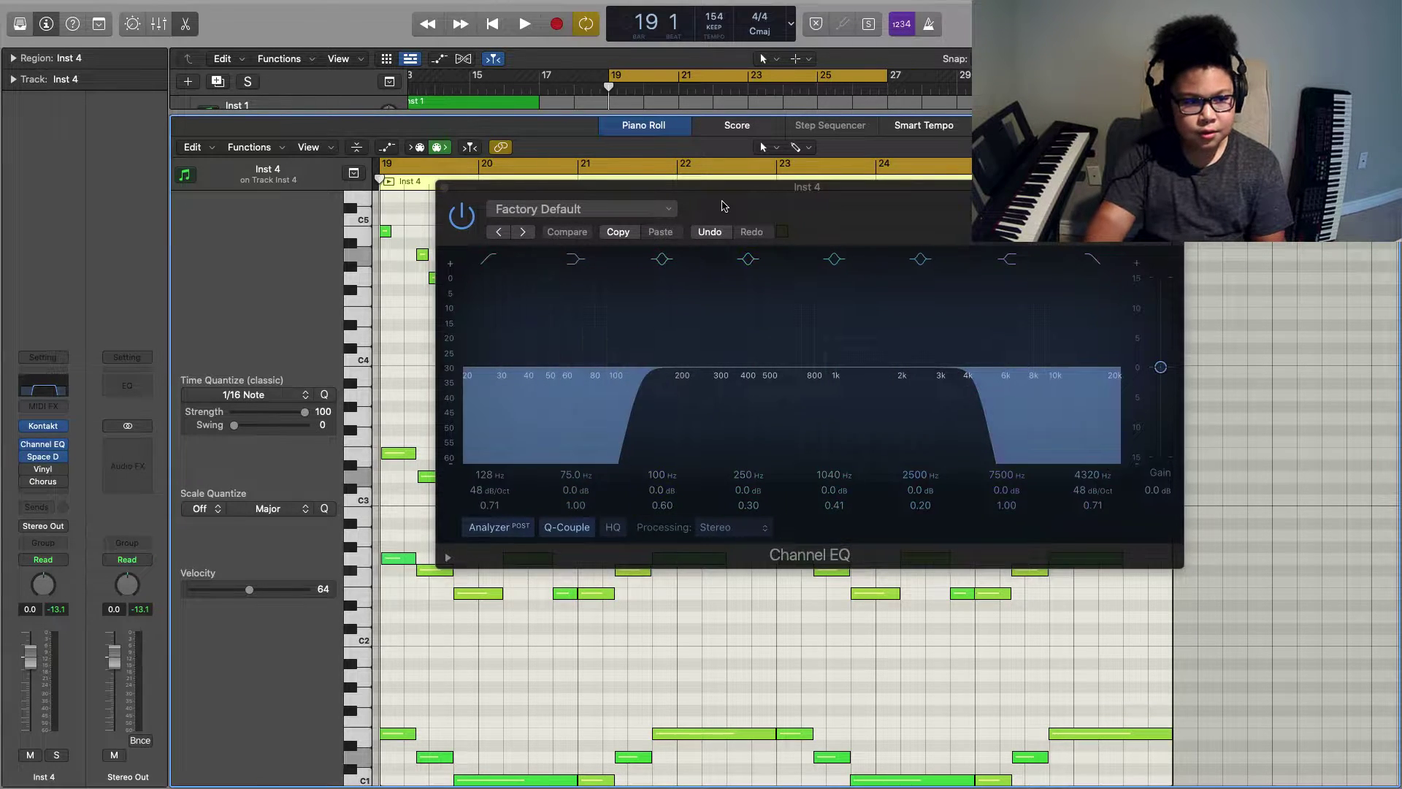
pyautogui.moveTo(722, 207); pyautogui.dragTo(409, 308)
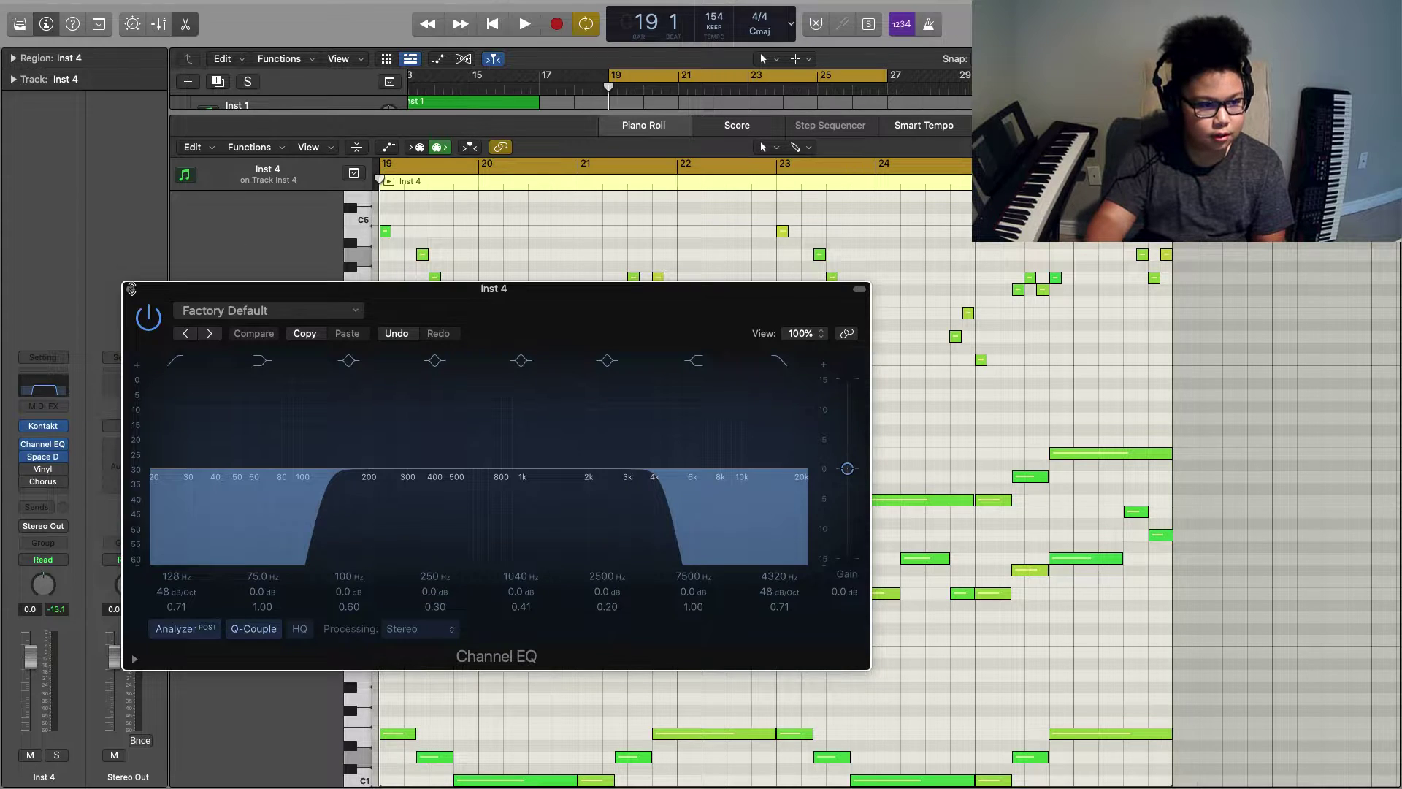
pyautogui.click(131, 288)
pyautogui.click(45, 459)
pyautogui.click(304, 366)
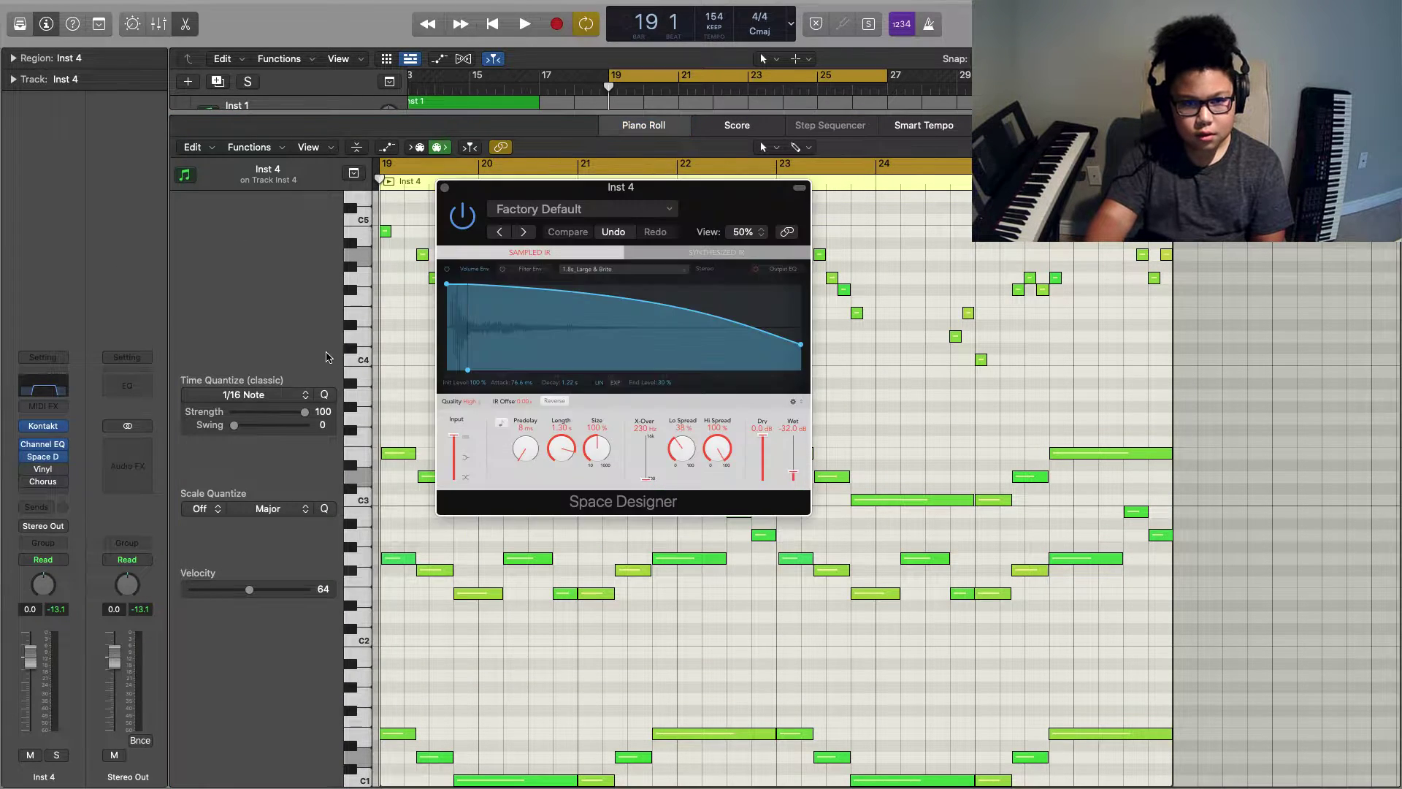
pyautogui.click(444, 189)
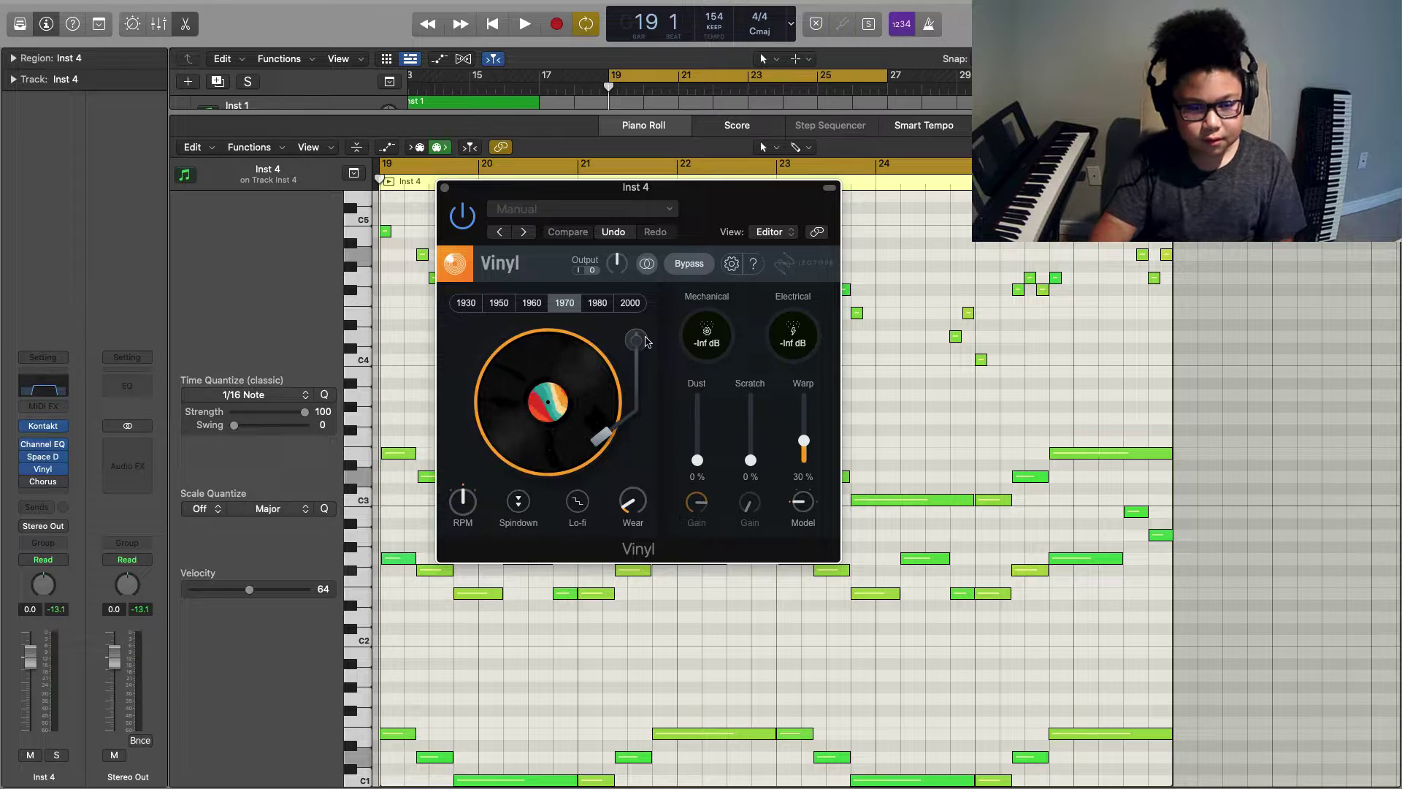
# Close the Vinyl effect window and review the Chorus settings on the Inst 4 track
pyautogui.click(440, 188)
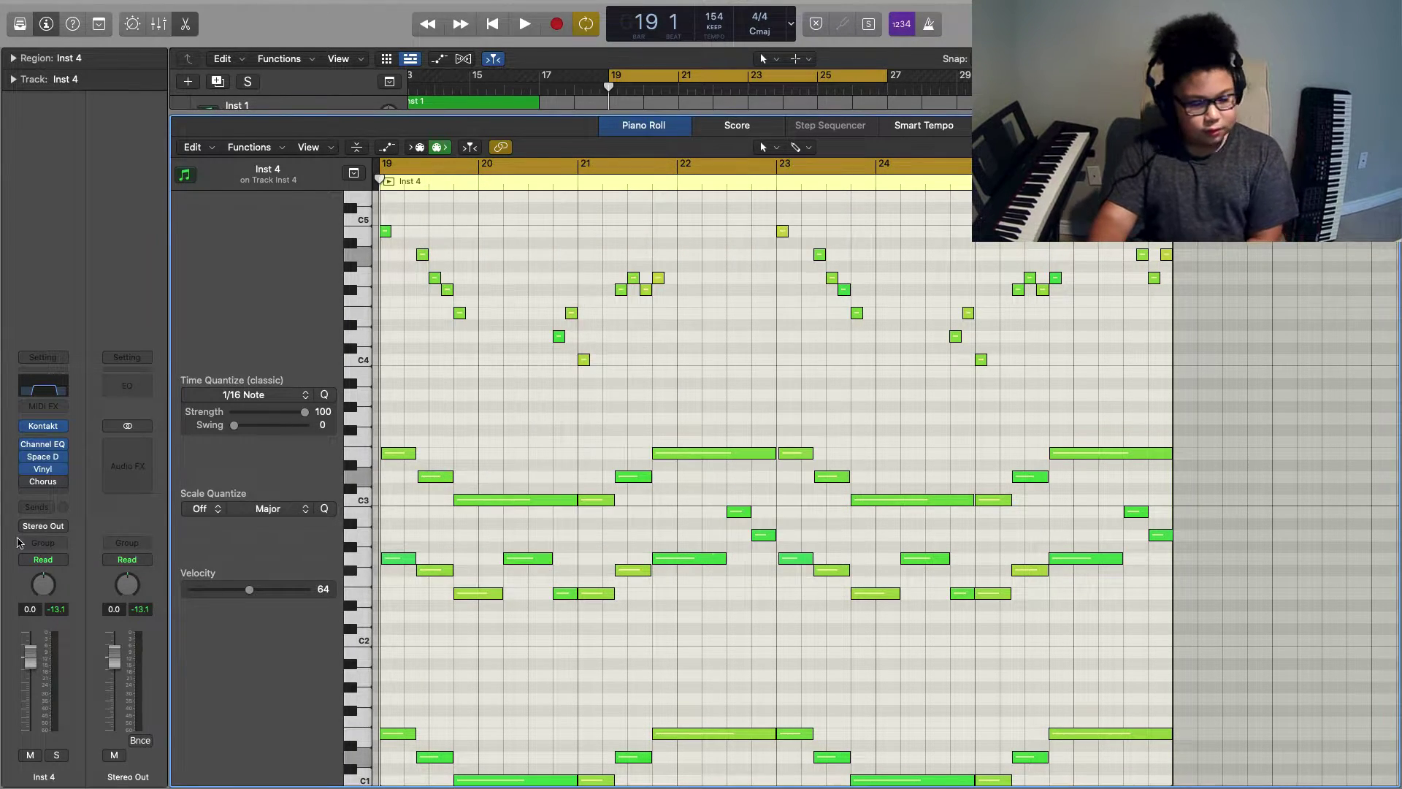
pyautogui.moveTo(28, 485)
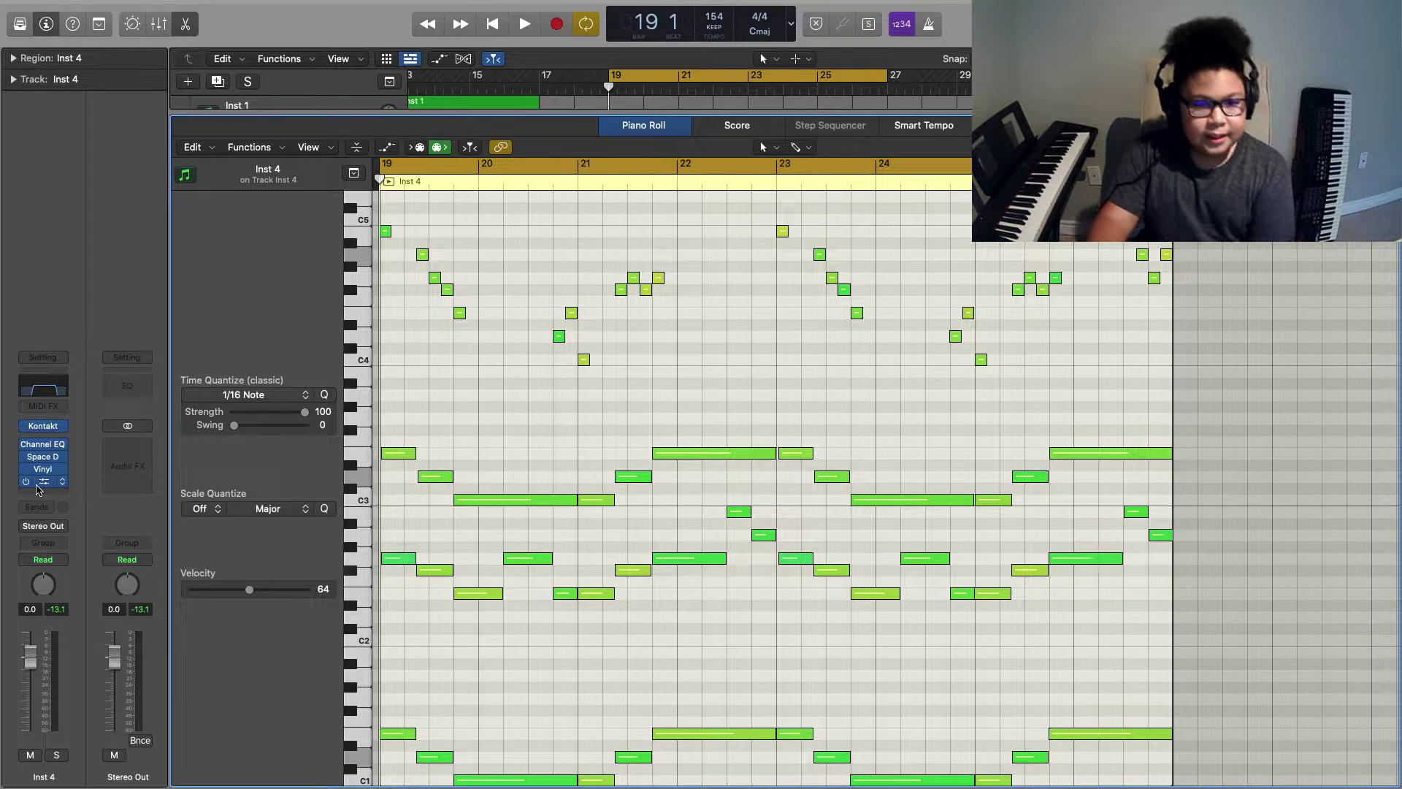
pyautogui.click(42, 482)
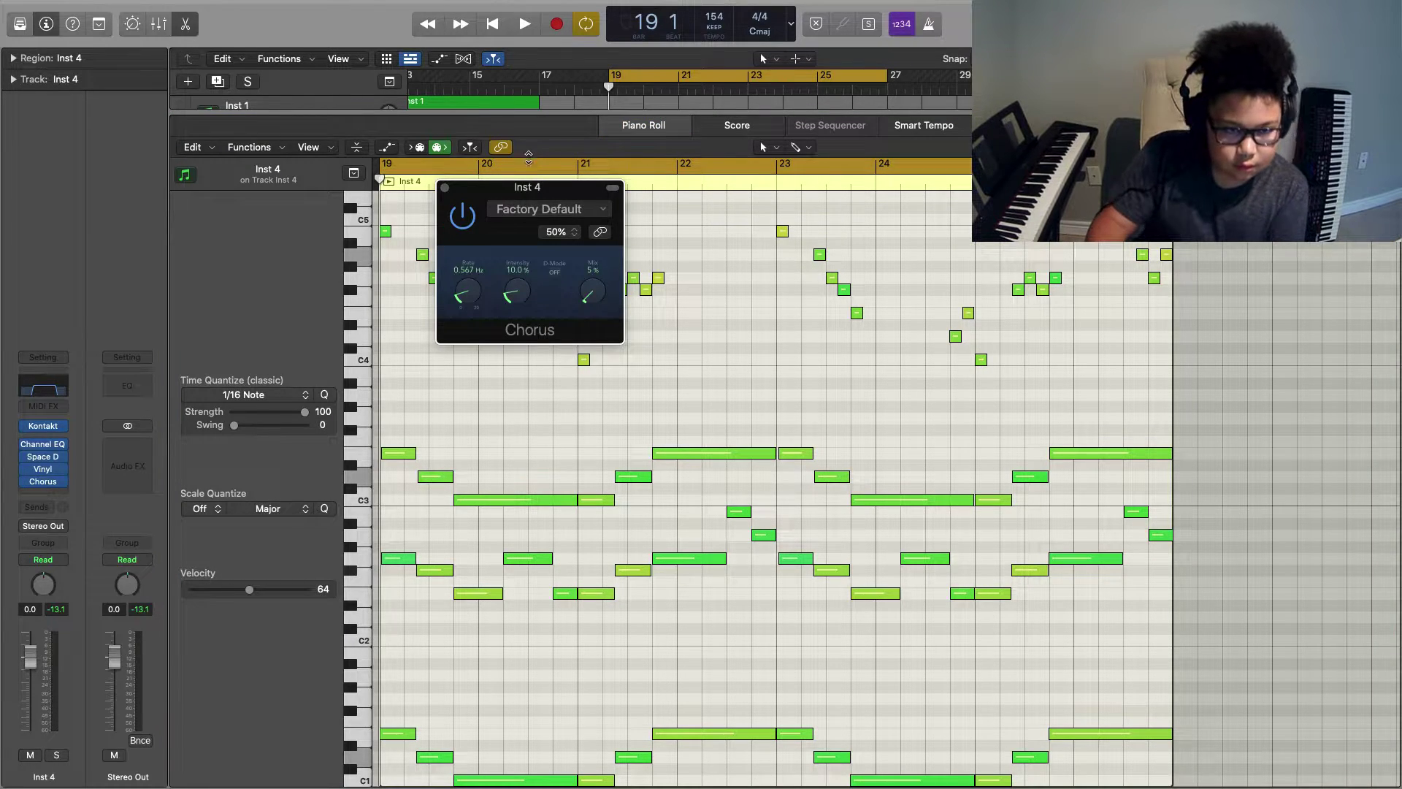
pyautogui.click(446, 188)
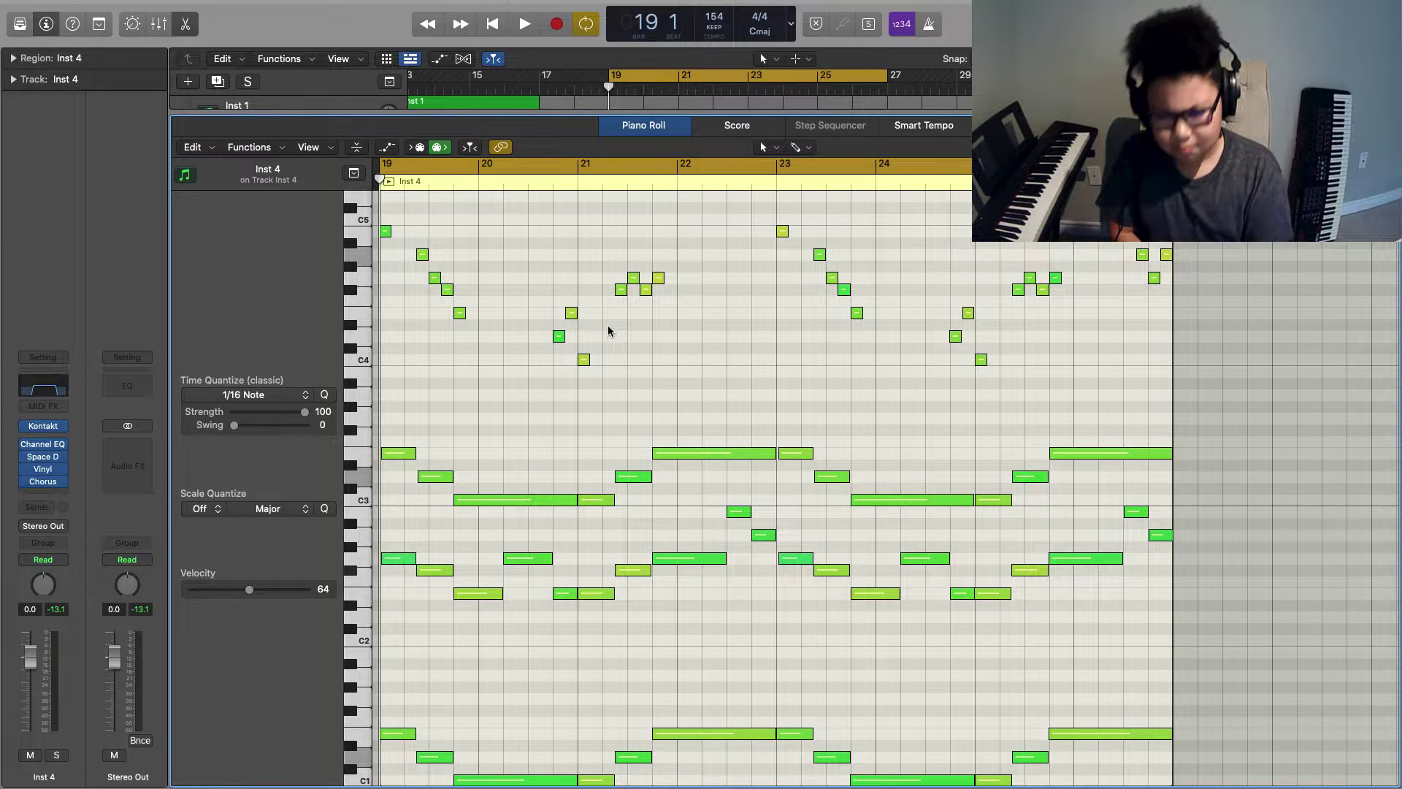
# Play back the processed Inst 4 part in the arrangement and raise the track's volume to 2.2 dB
pyautogui.press('space')
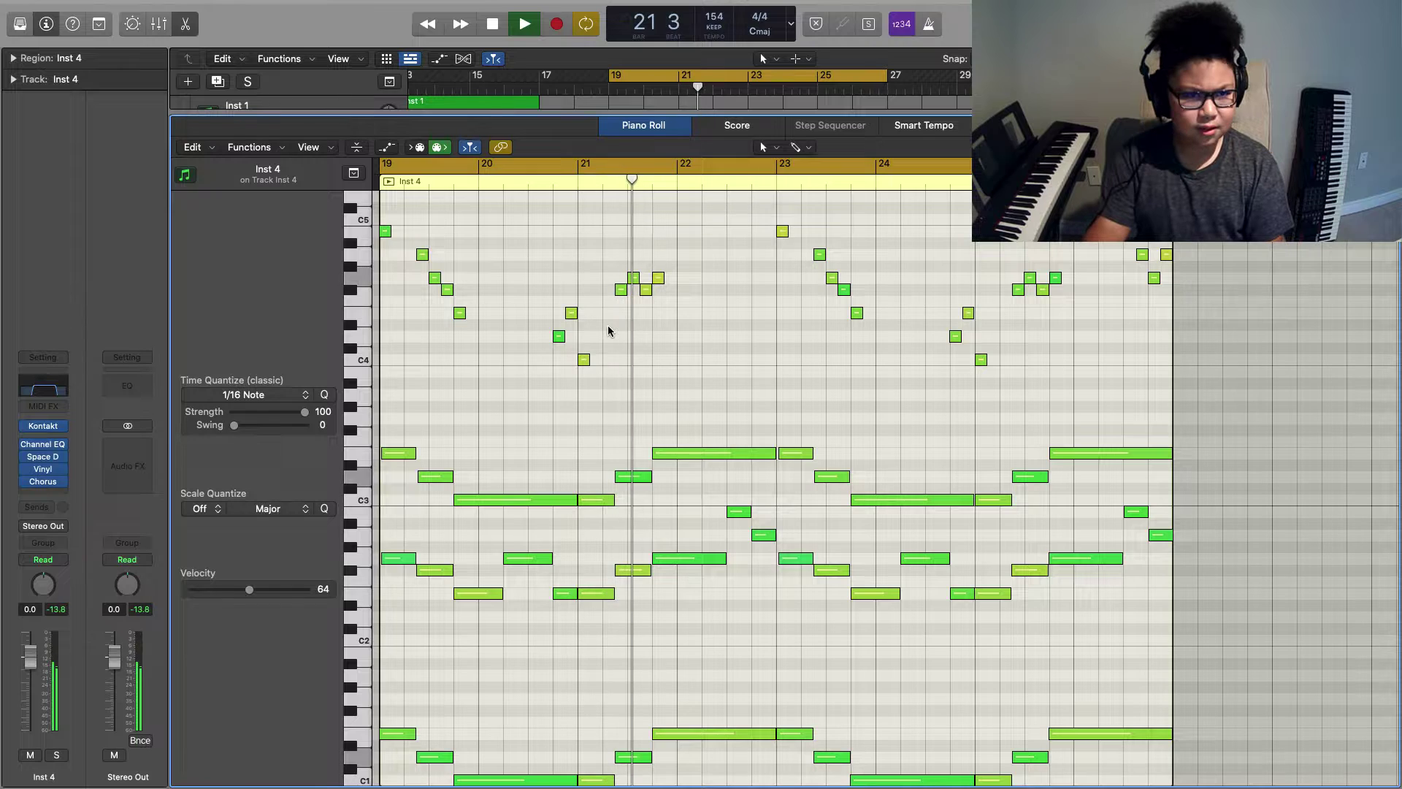
pyautogui.click(182, 25)
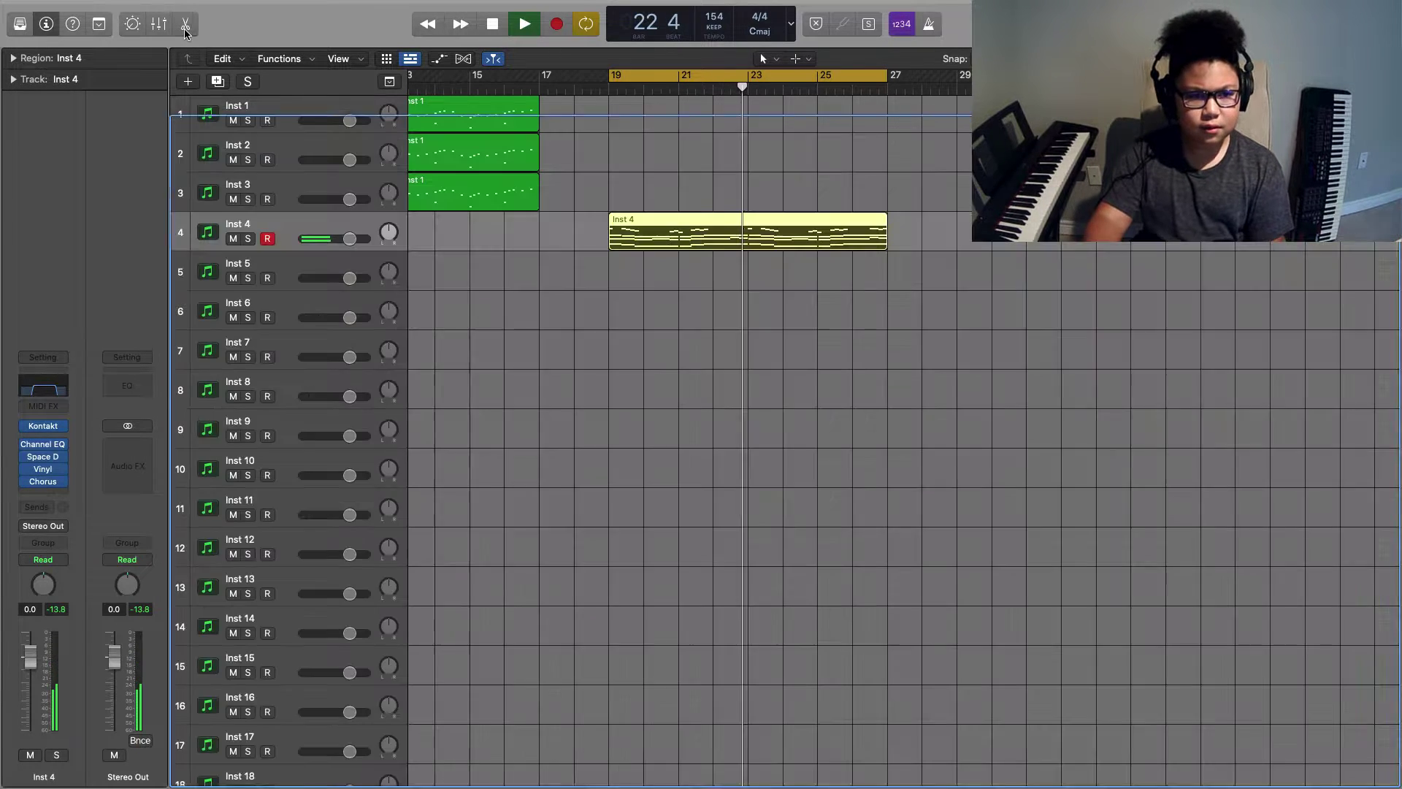
pyautogui.moveTo(350, 239); pyautogui.dragTo(357, 239)
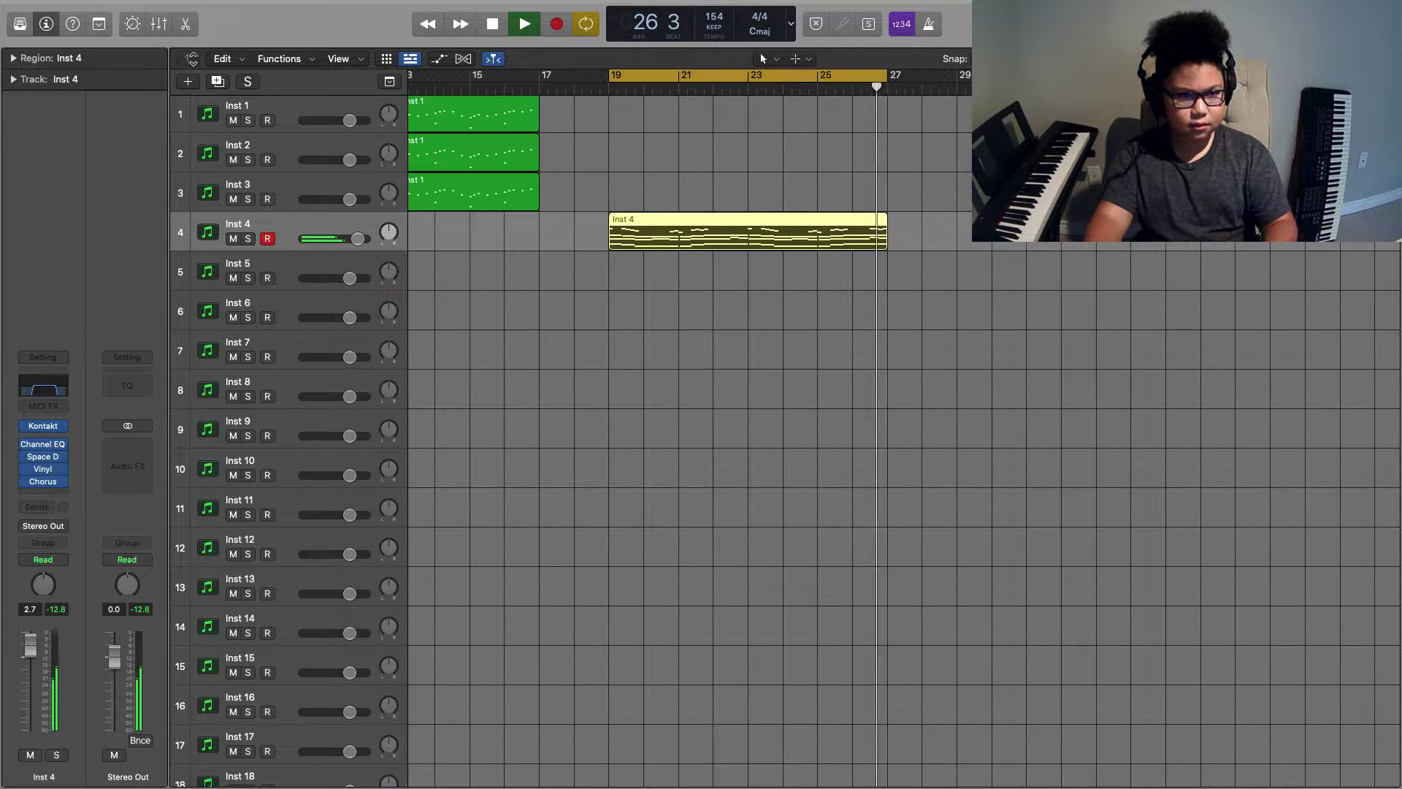
pyautogui.click(501, 25)
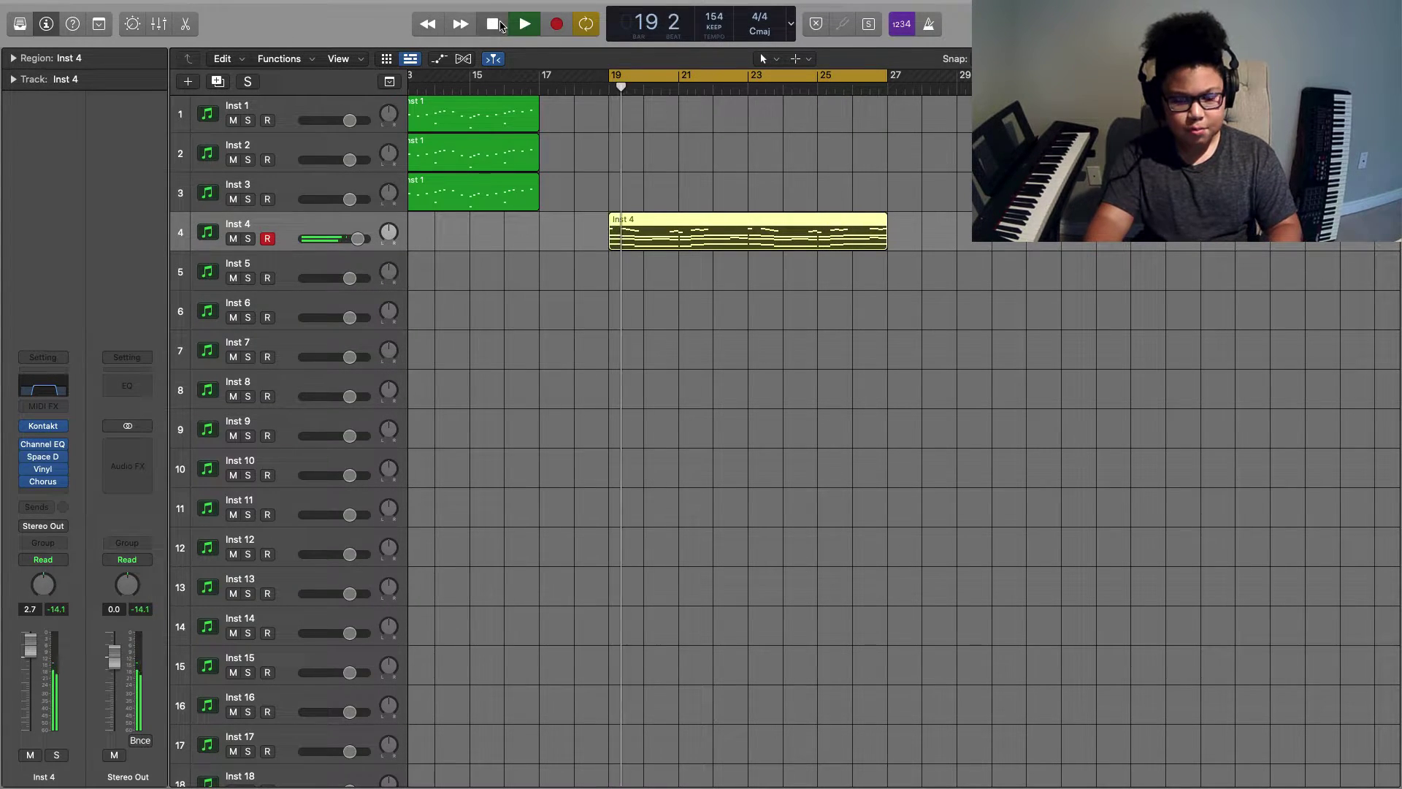
pyautogui.click(502, 26)
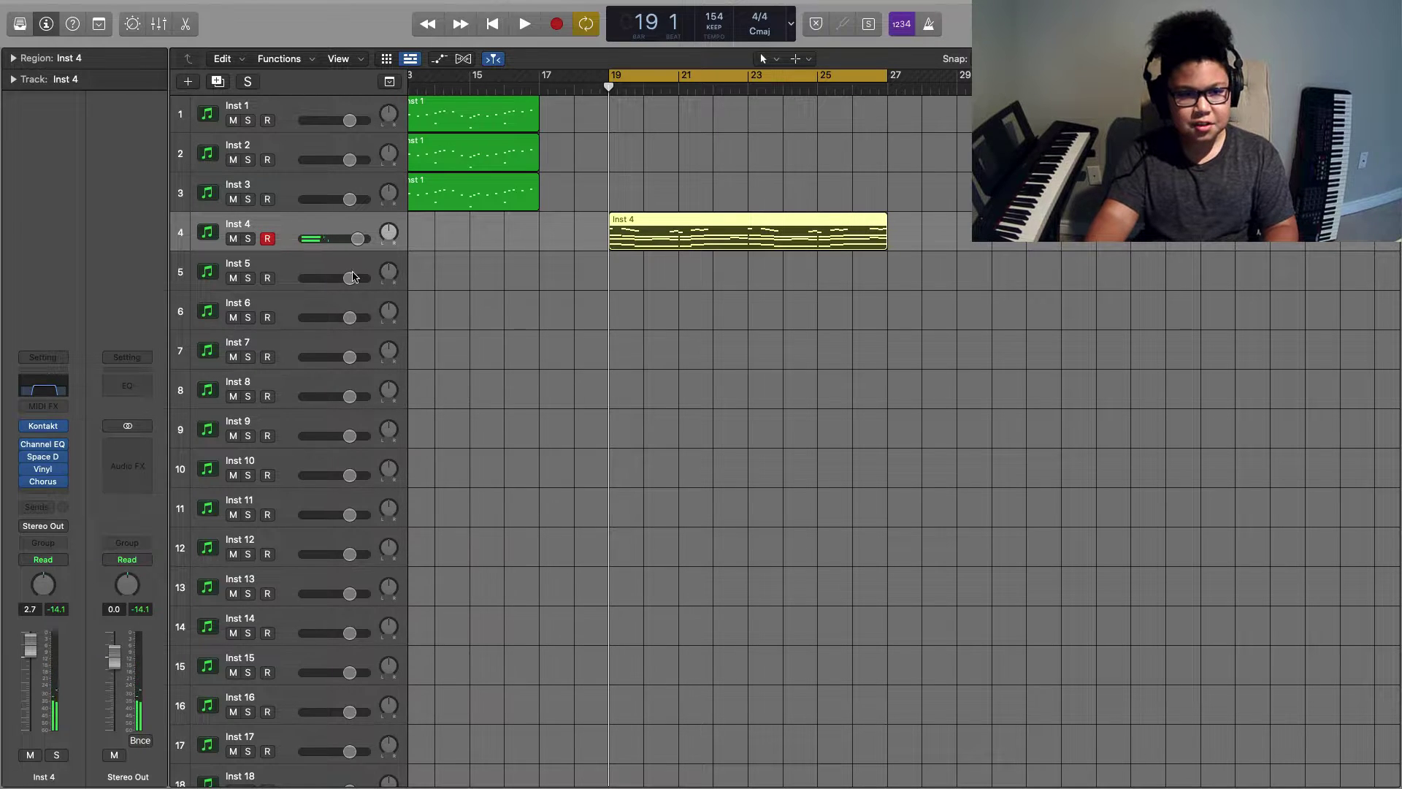
pyautogui.moveTo(358, 239); pyautogui.dragTo(356, 241)
# Play the Inst 4 part from bar 19 with its region deselected and stop playback
pyautogui.press('space')
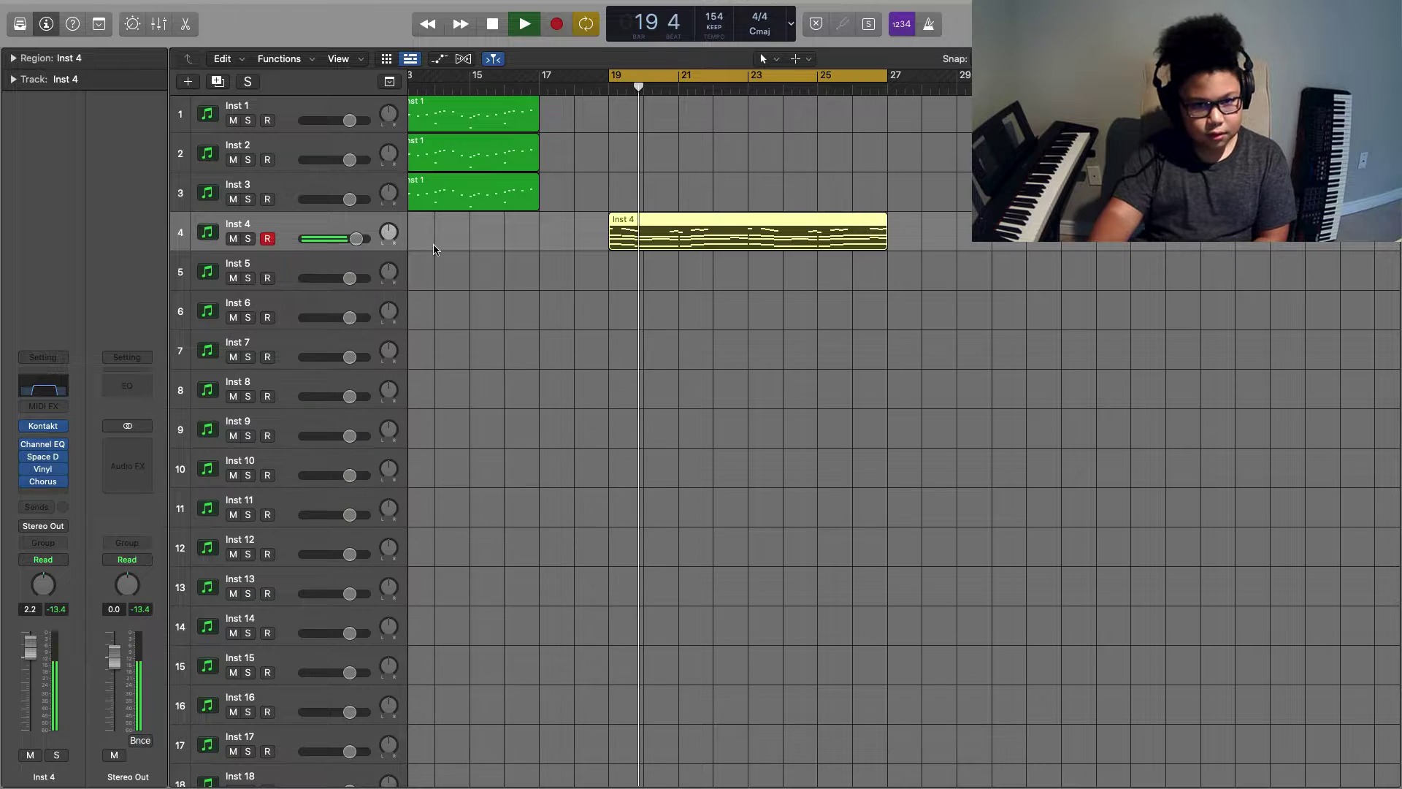
pyautogui.click(504, 248)
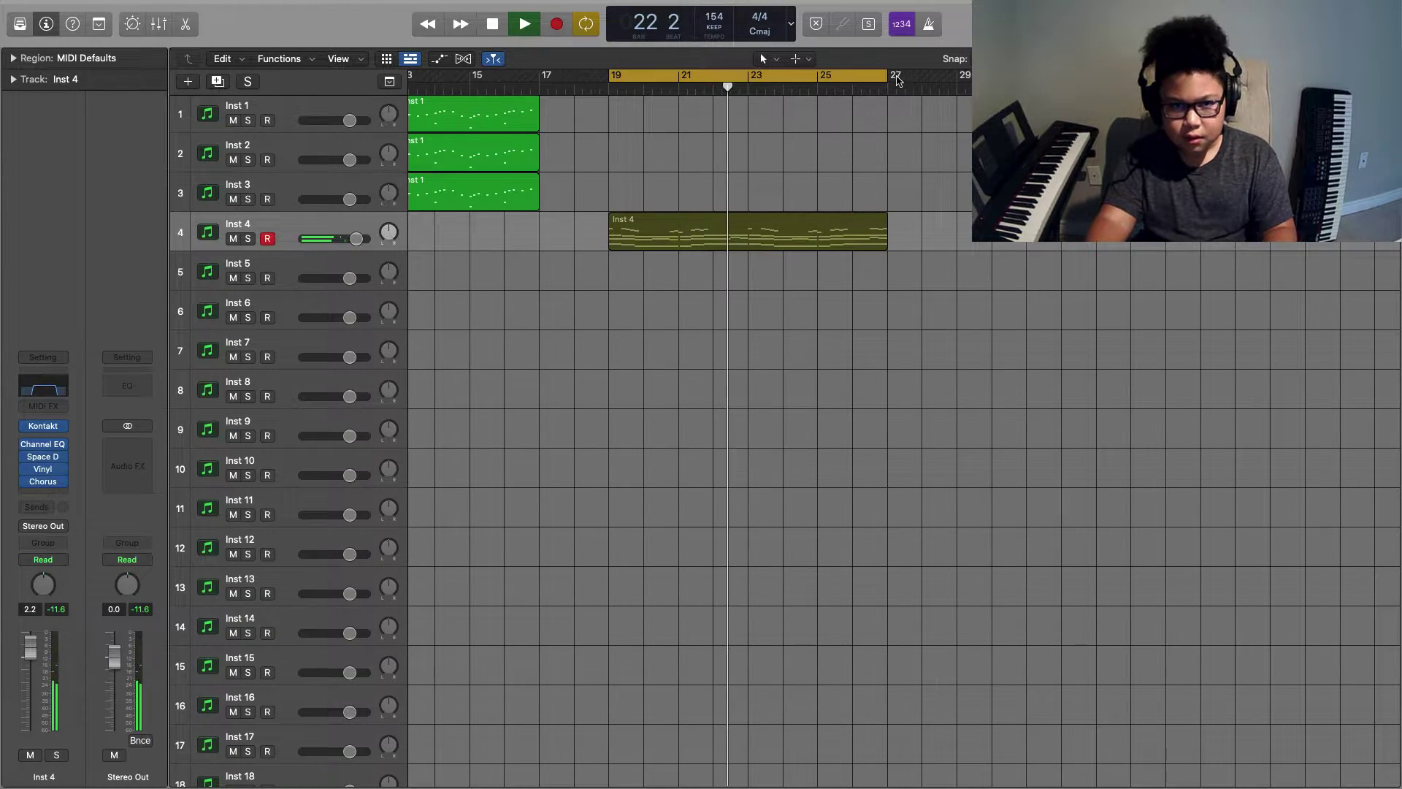
pyautogui.press('space')
pyautogui.click(497, 23)
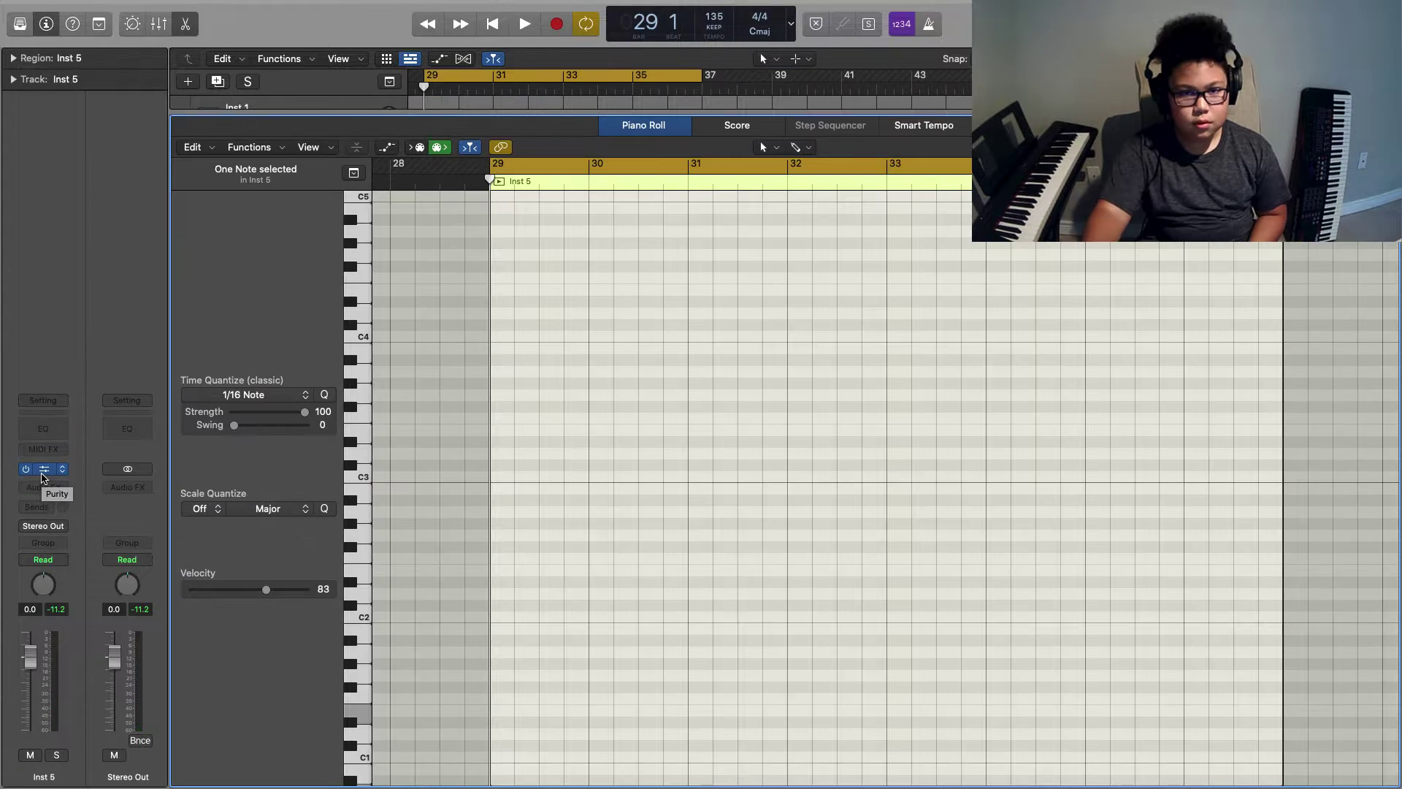
# Look over the Analog PAD preset in the Inst 5 track's Purity instrument and play the region's chords from bar 29
pyautogui.click(43, 469)
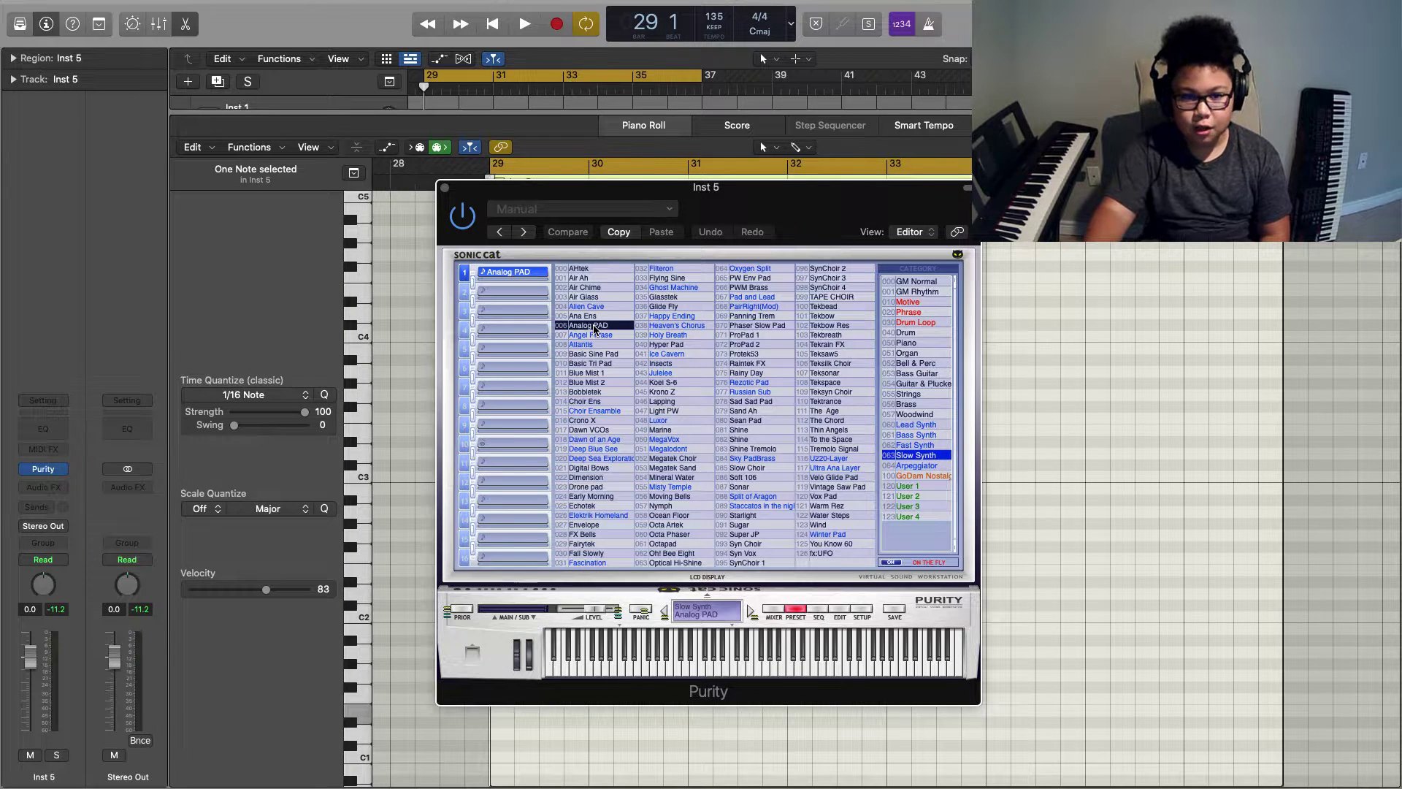
pyautogui.click(442, 189)
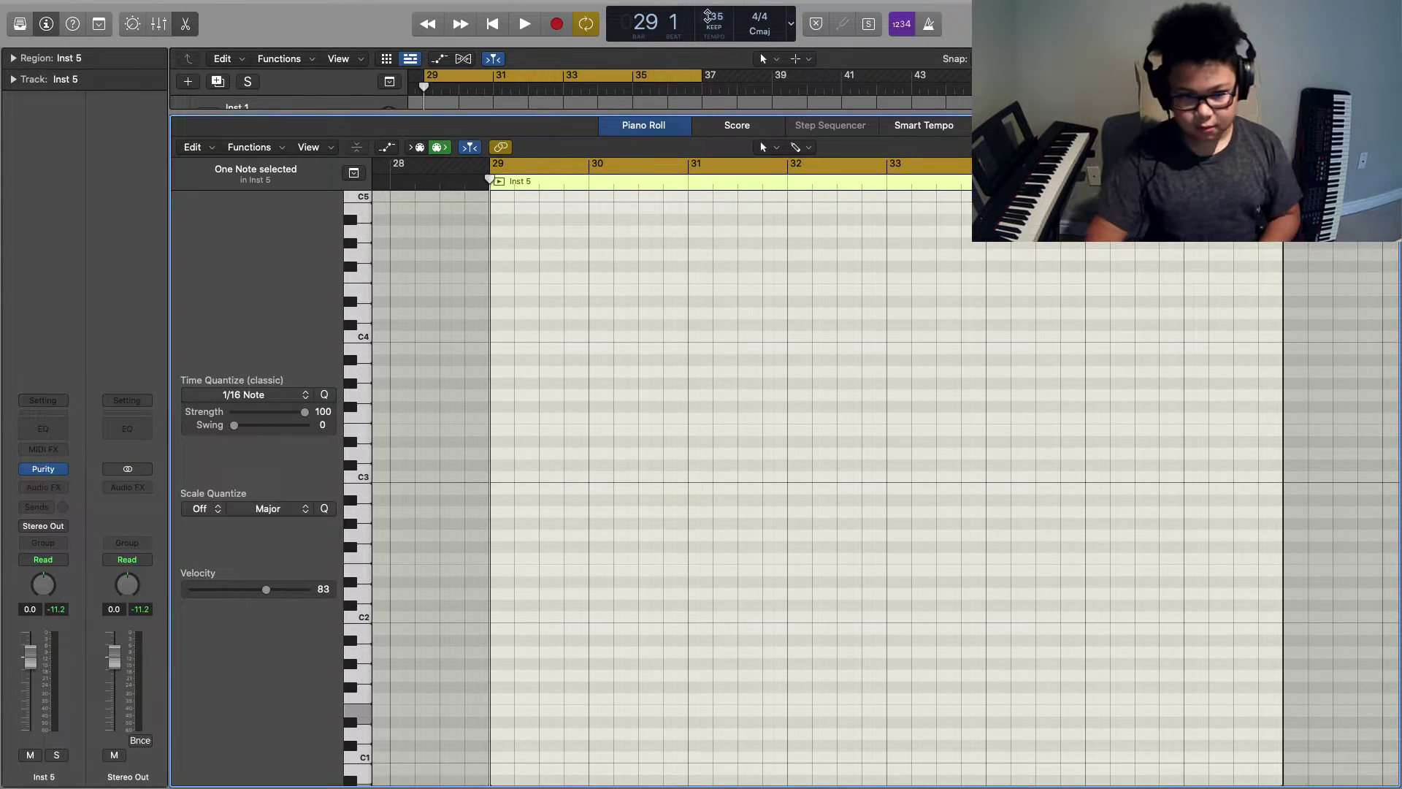
pyautogui.click(1096, 453)
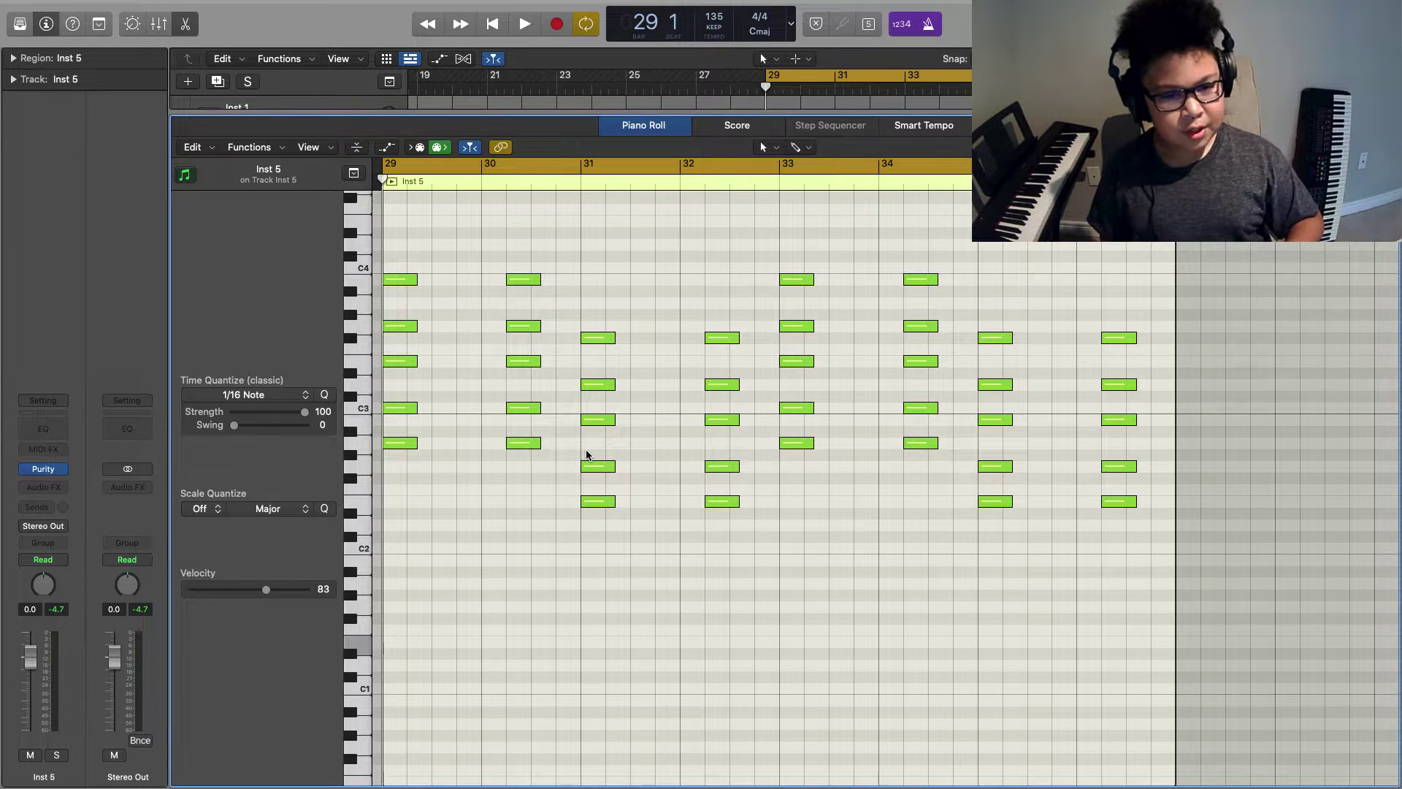
pyautogui.press('space')
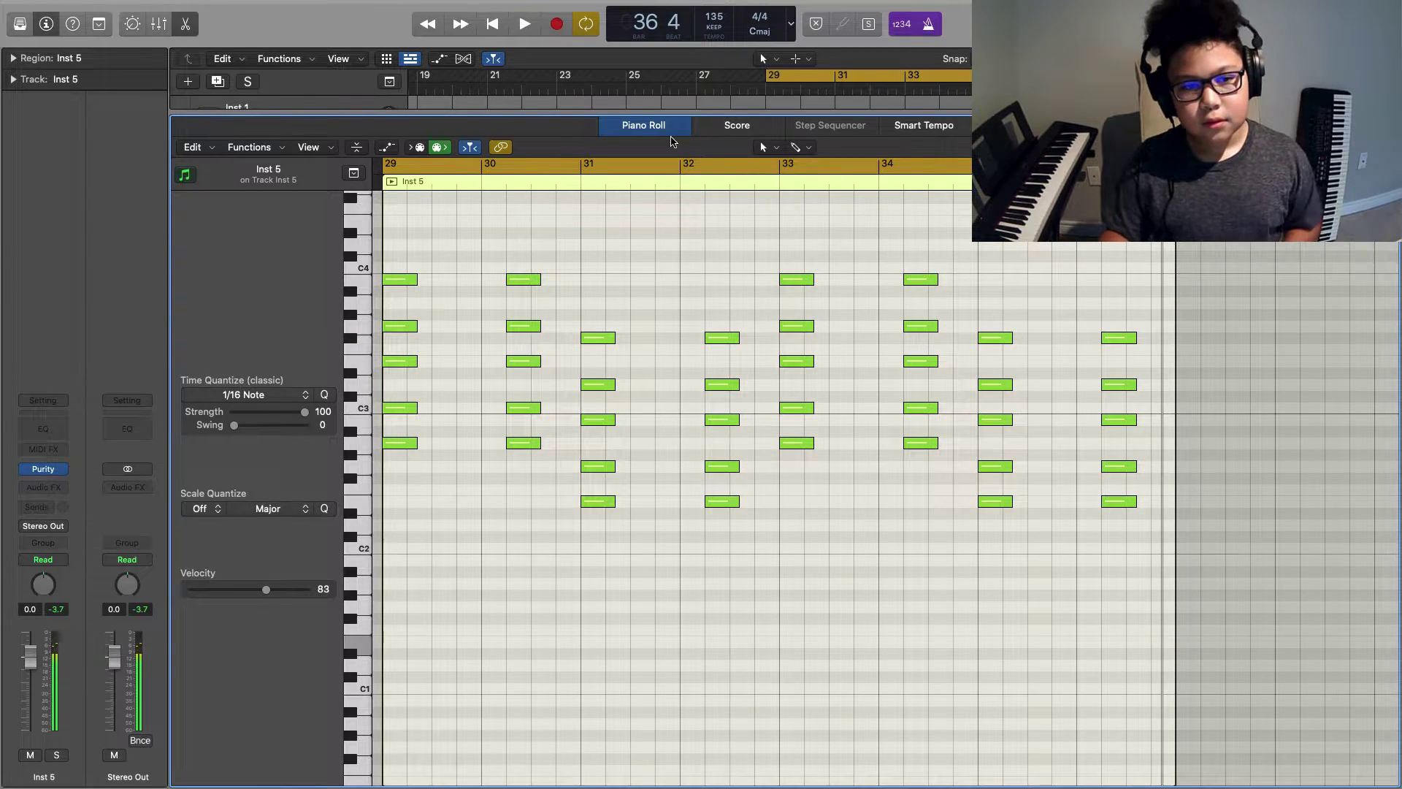
pyautogui.click(500, 30)
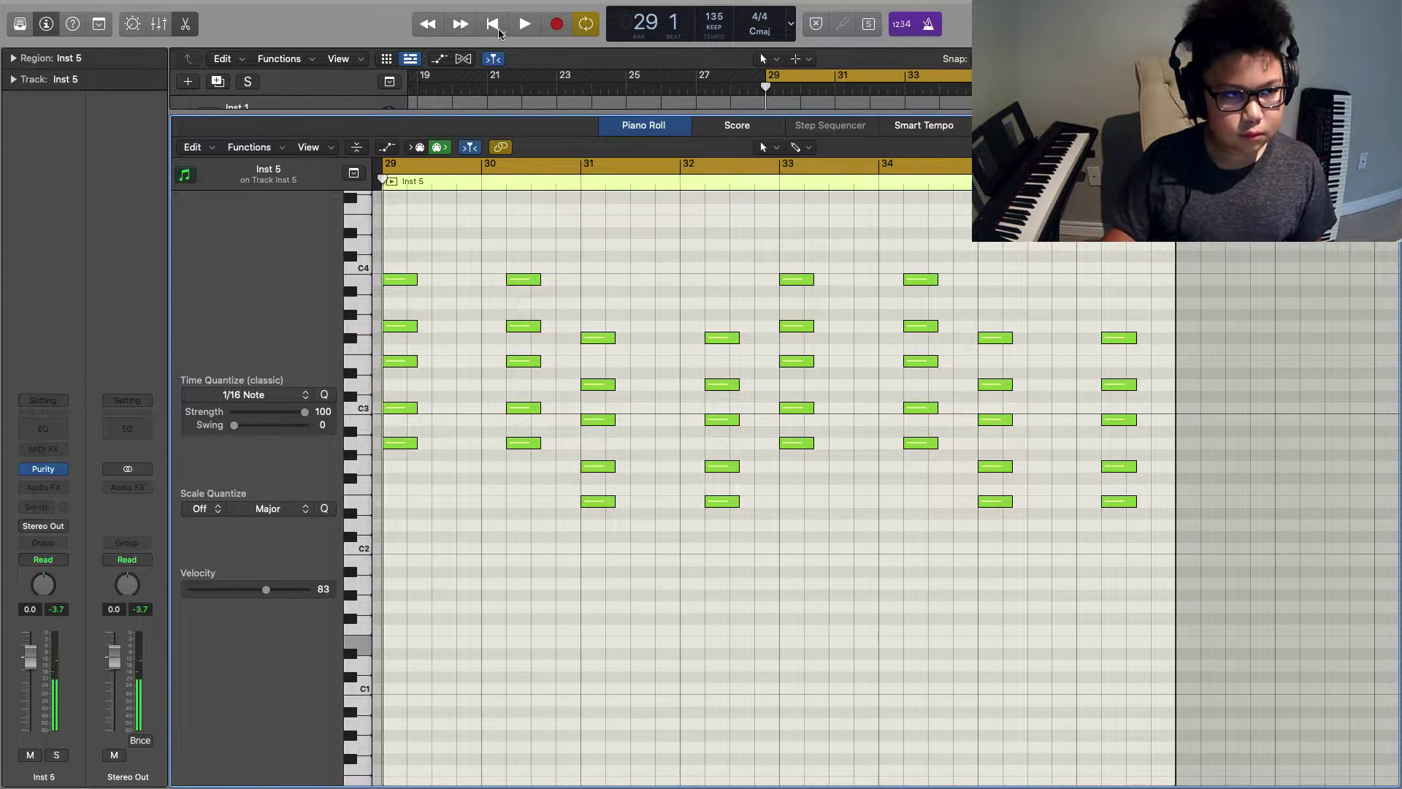
# Close the Inst 5 region's note editor and select the Inst 6 track
pyautogui.click(183, 28)
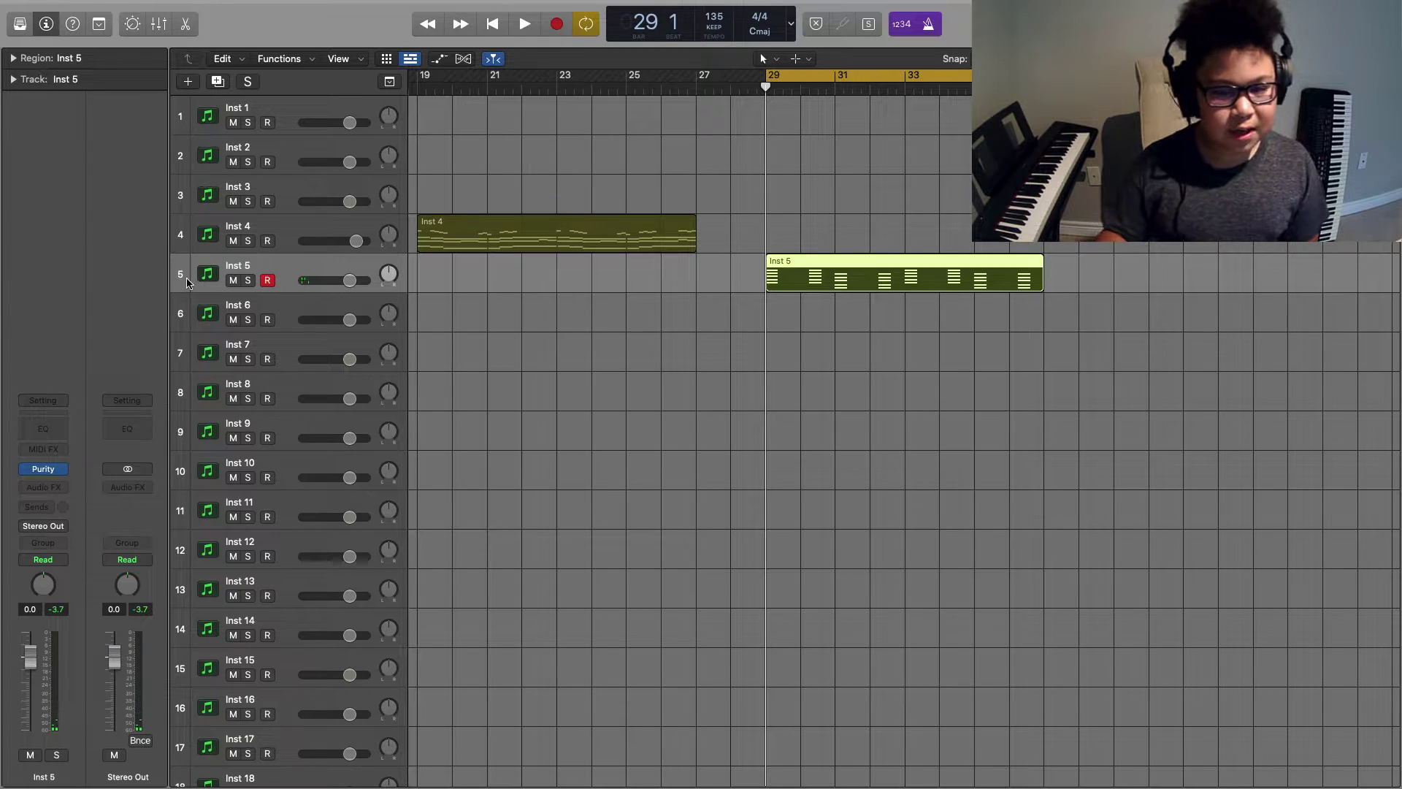
pyautogui.click(294, 313)
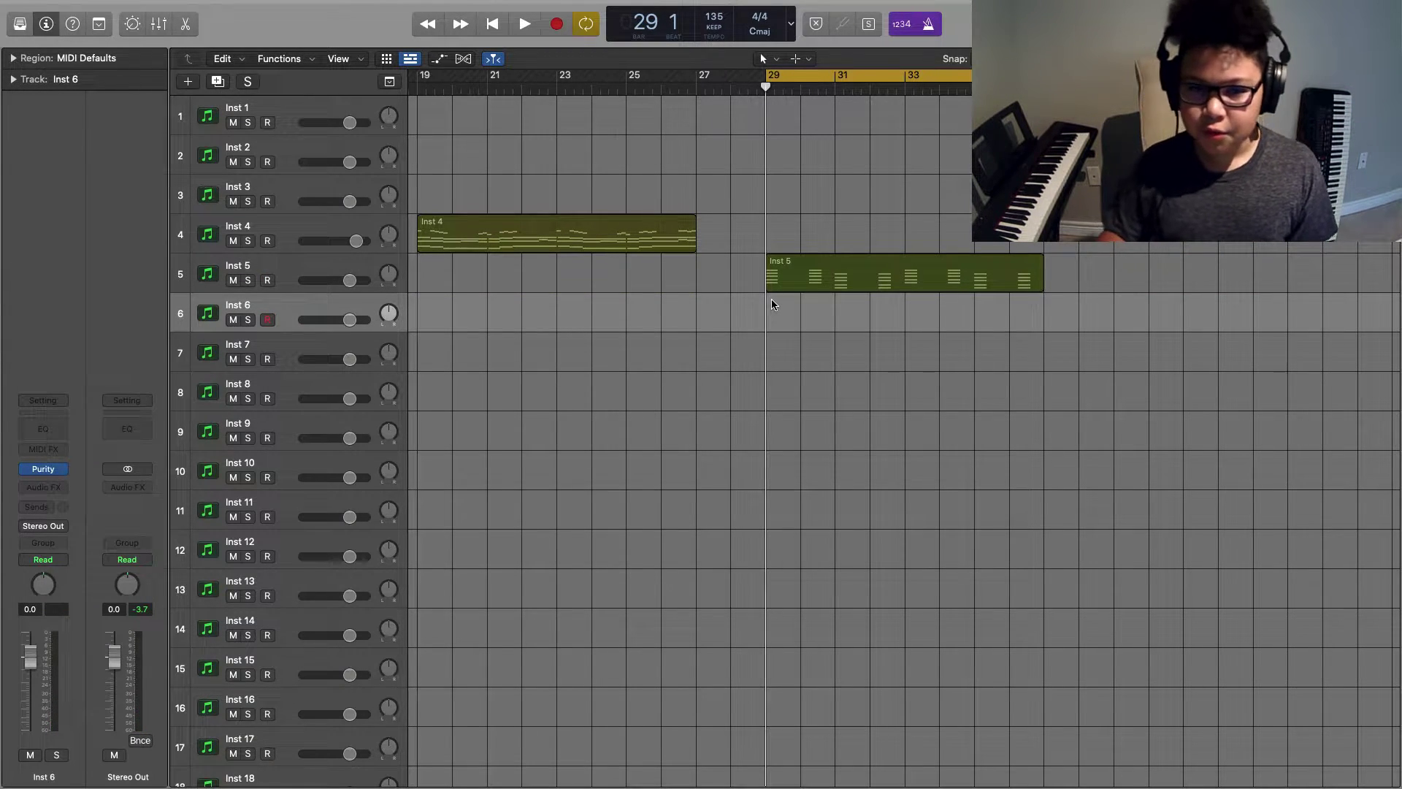
pyautogui.hscroll(2, 759, 314)
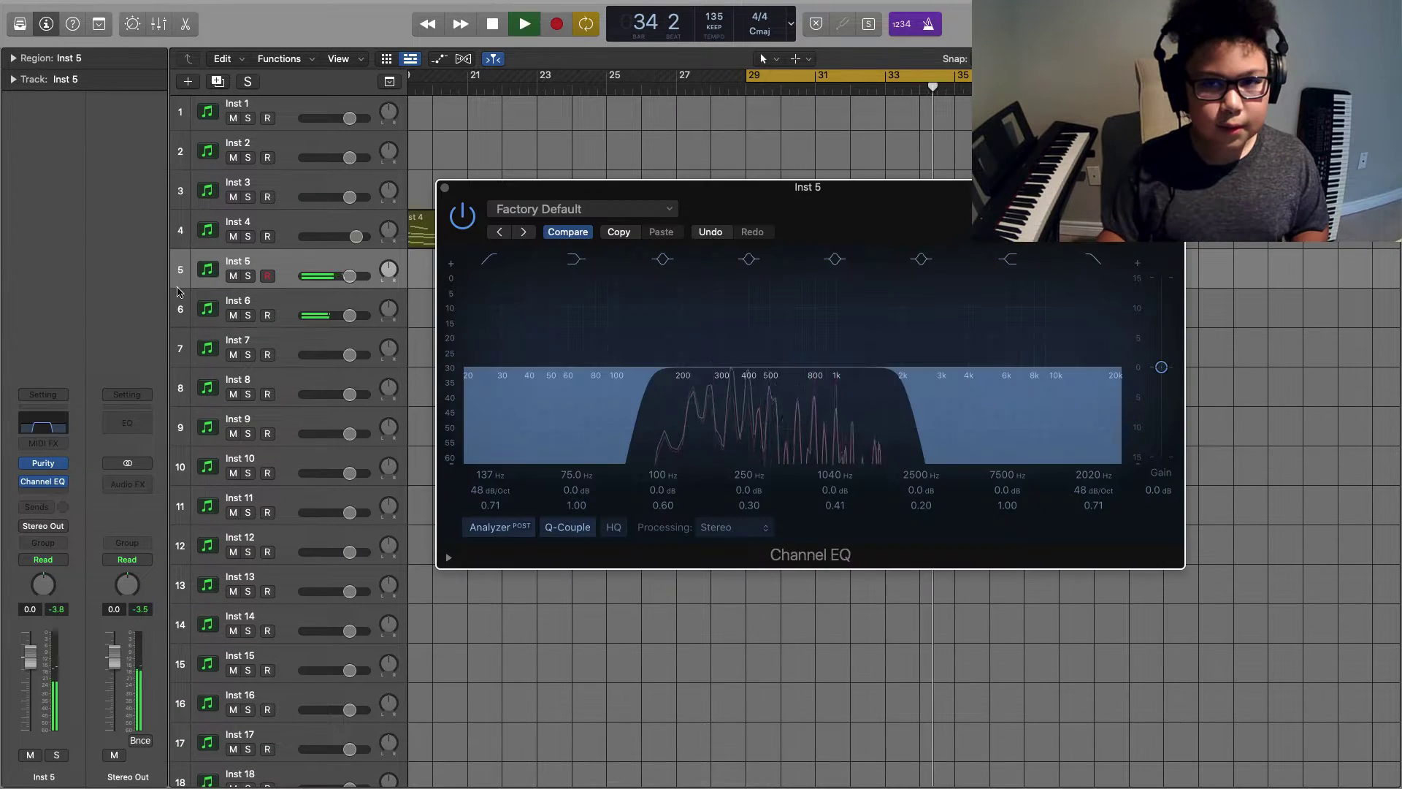
# Solo the Inst 5 track and play its chords from bar 29 with the Channel EQ applied
pyautogui.press('s')
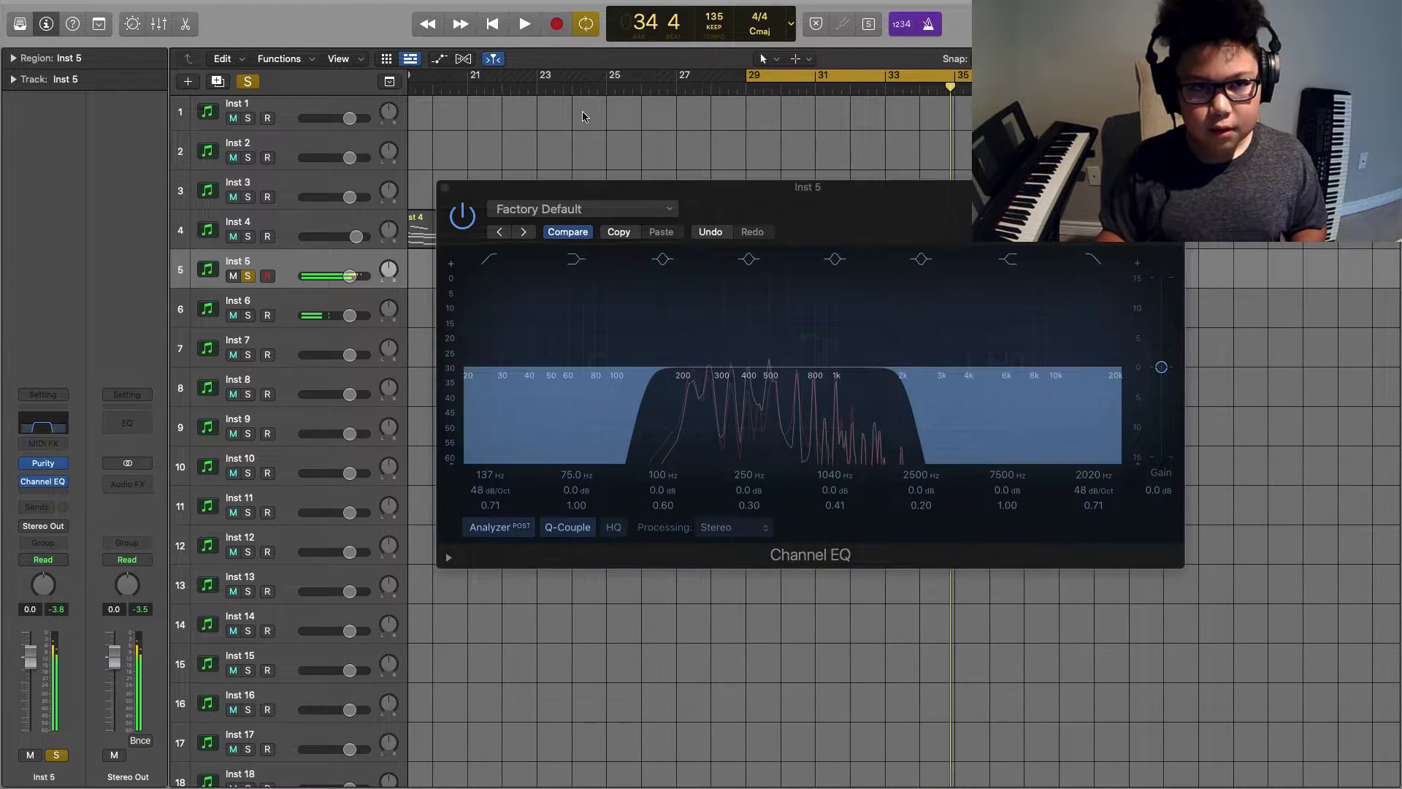
pyautogui.press('space')
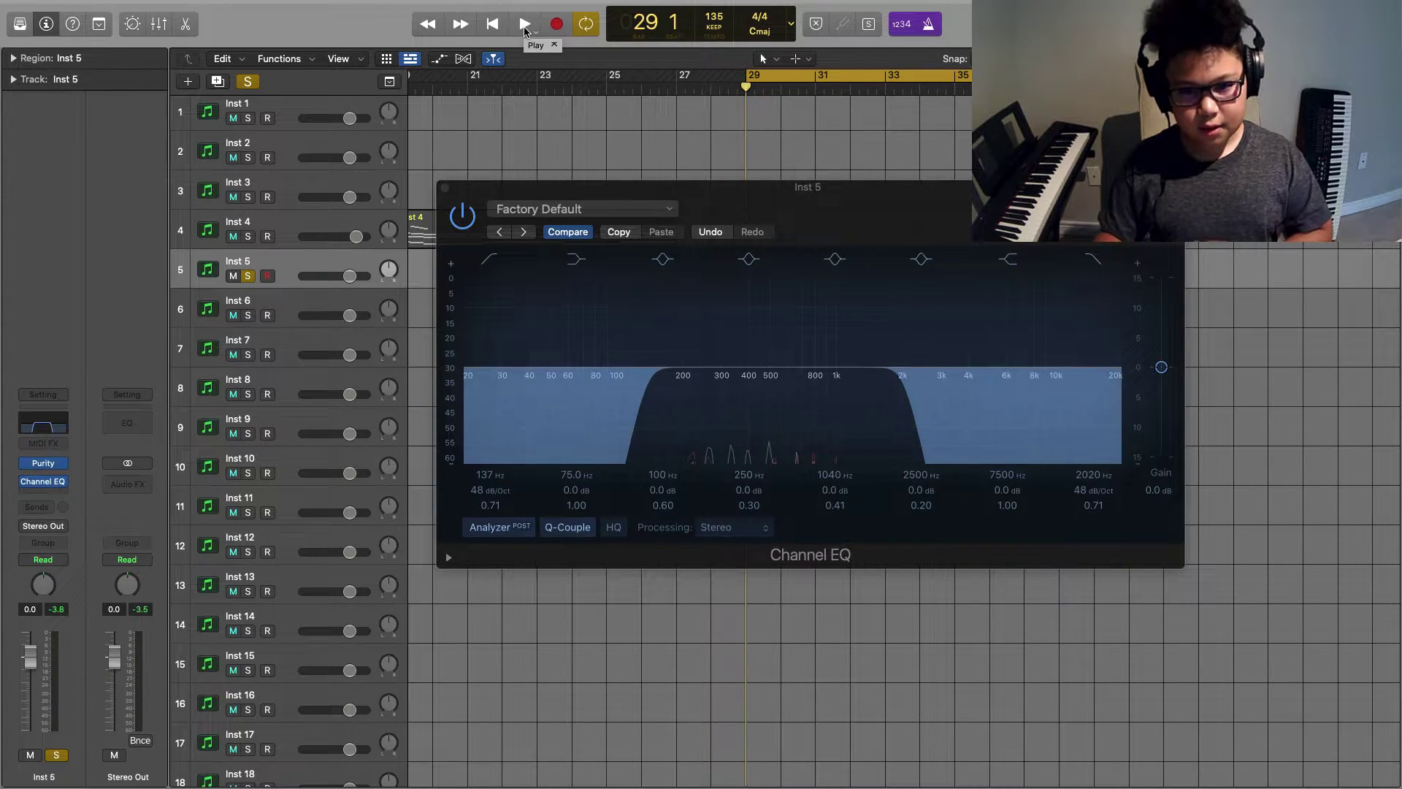
pyautogui.click(525, 24)
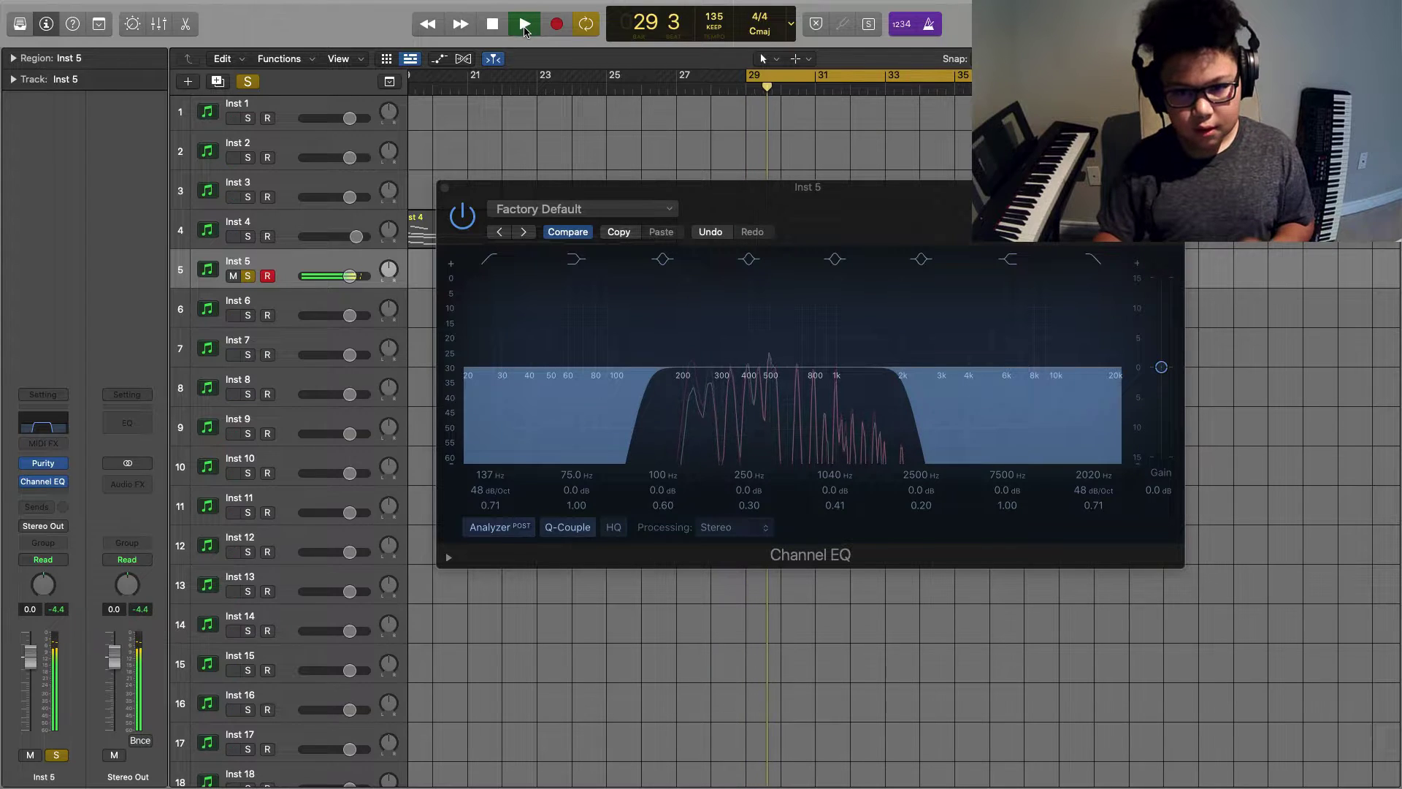
pyautogui.click(524, 24)
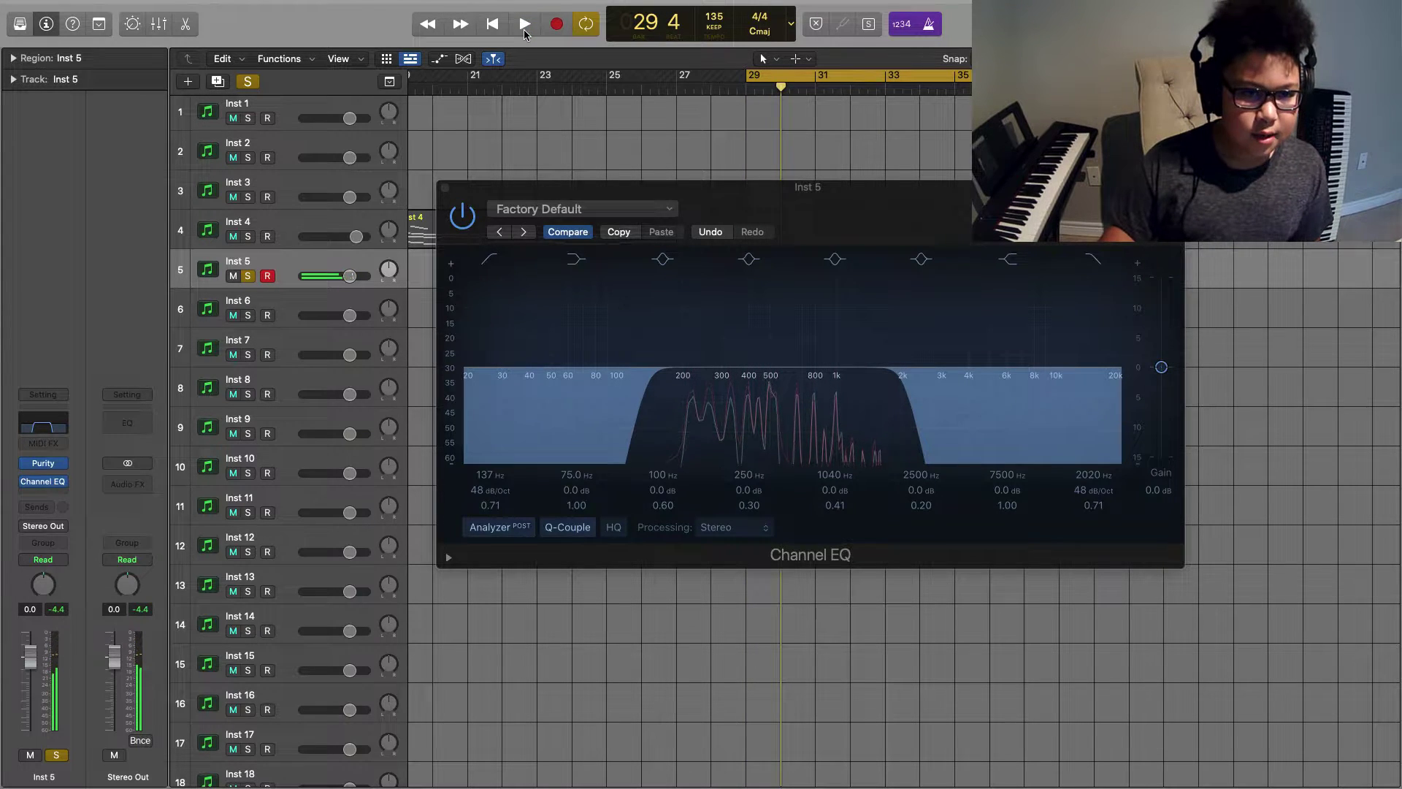
# Close the Inst 5 Channel EQ window and switch the solo from Inst 5 to Inst 6
pyautogui.click(443, 189)
pyautogui.click(444, 189)
pyautogui.click(275, 311)
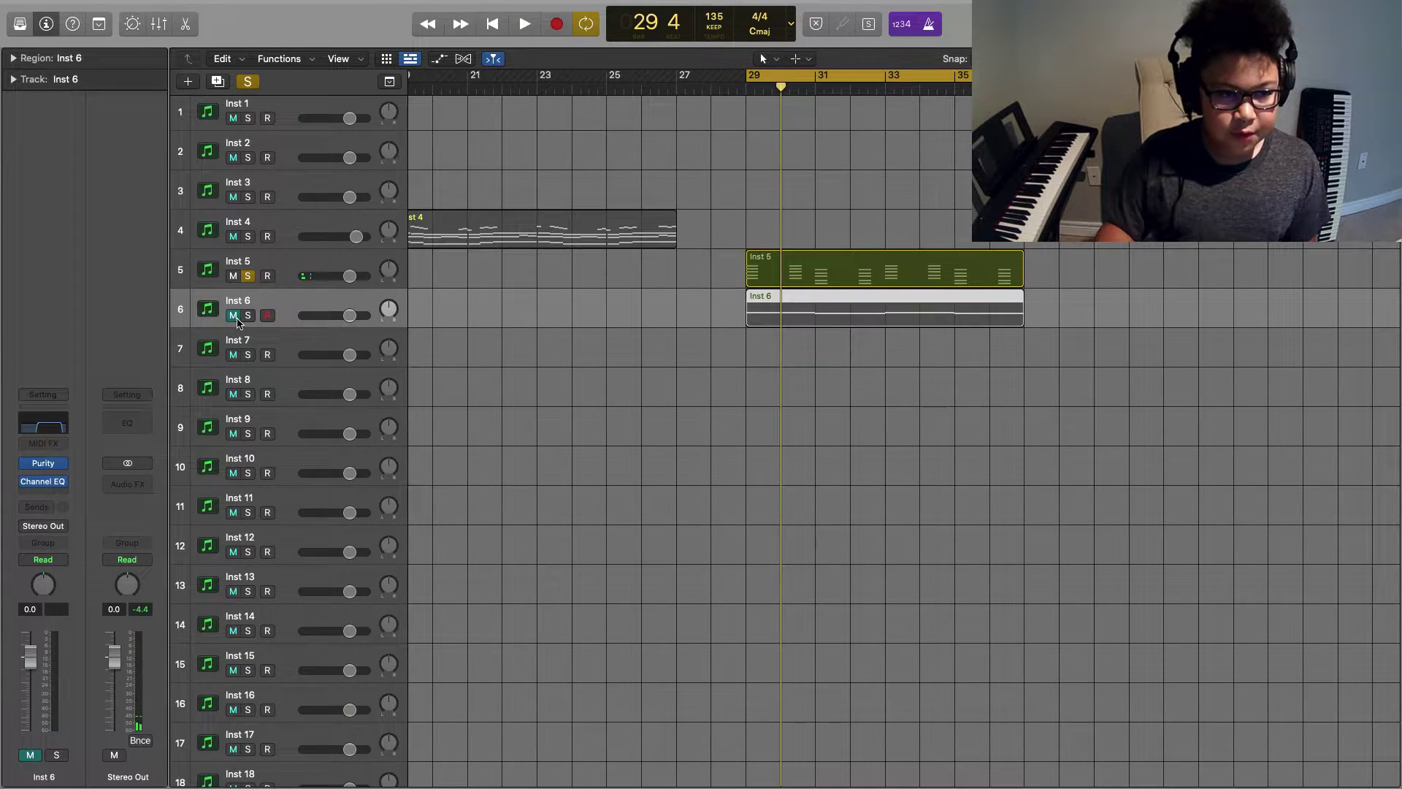
pyautogui.click(247, 315)
pyautogui.click(248, 275)
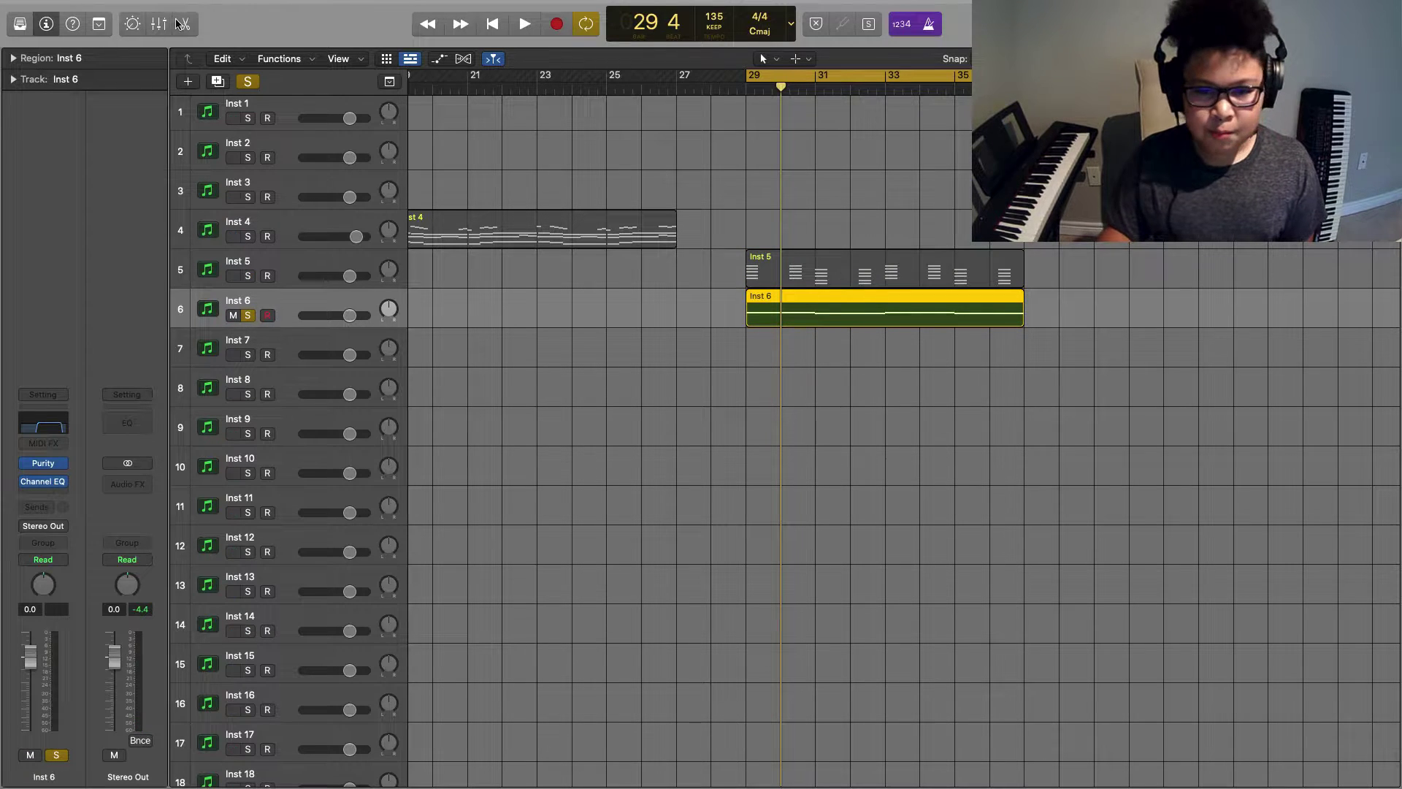
# Examine the Inst 6 region's long notes in the piano roll, play them, and close the editor
pyautogui.click(180, 24)
pyautogui.hscroll(2, 881, 462)
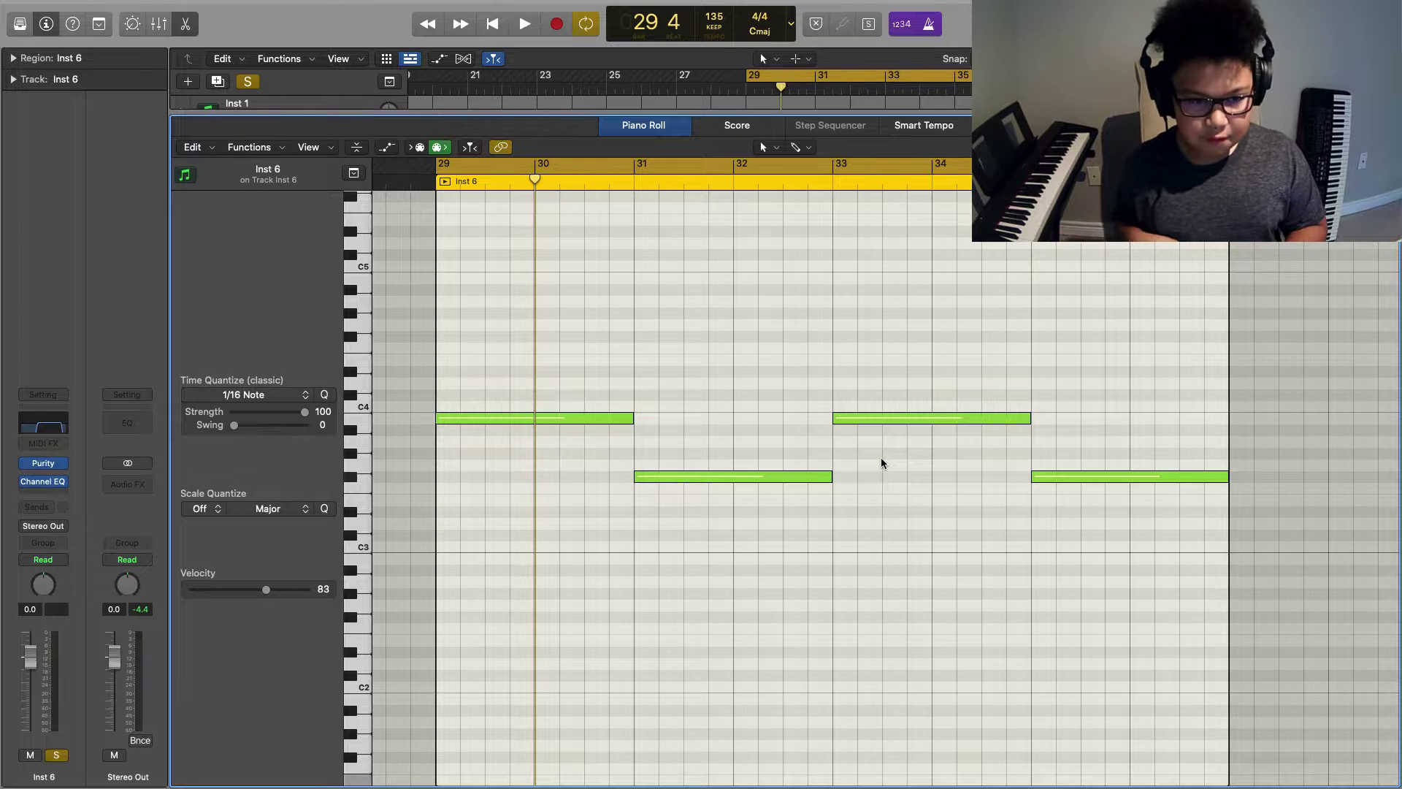
pyautogui.press('space')
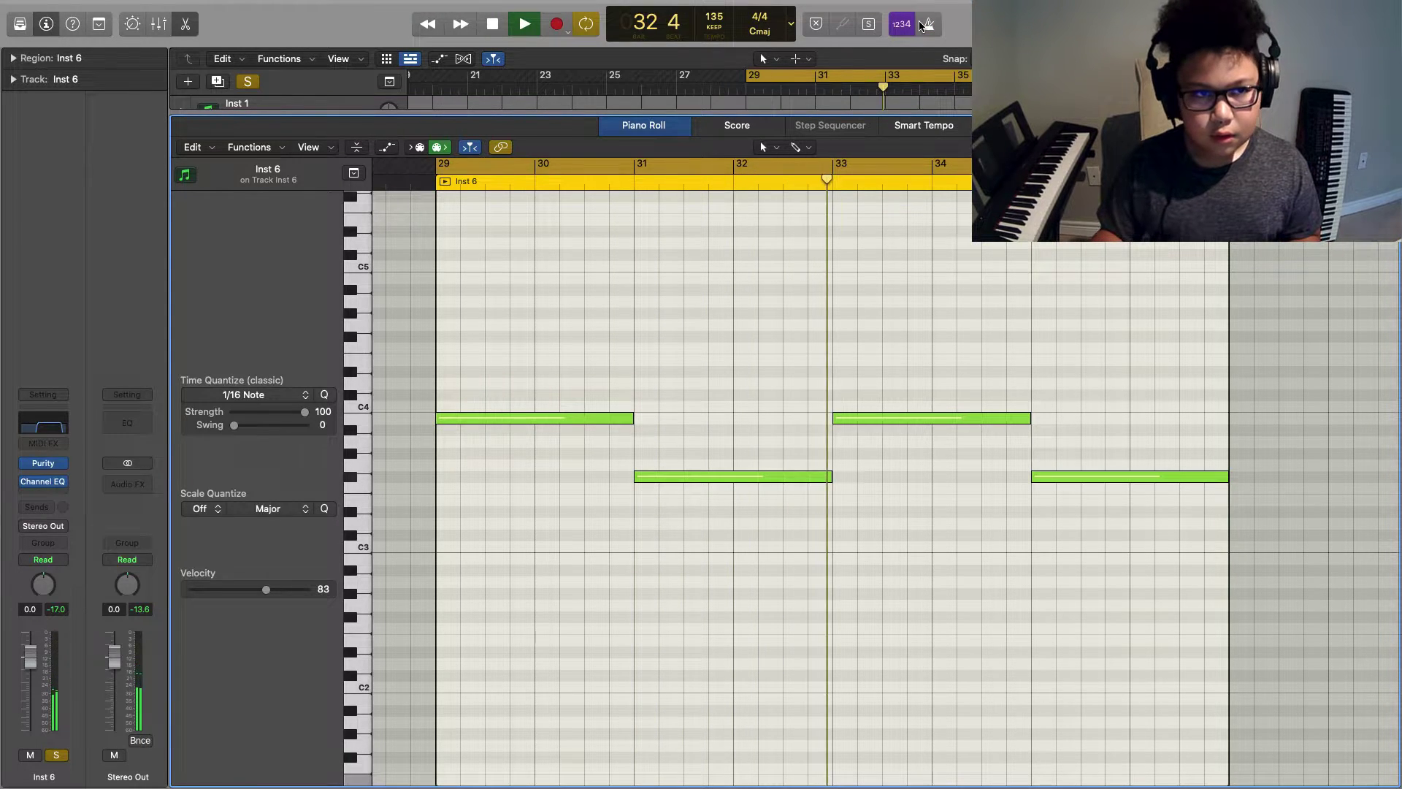
pyautogui.click(492, 24)
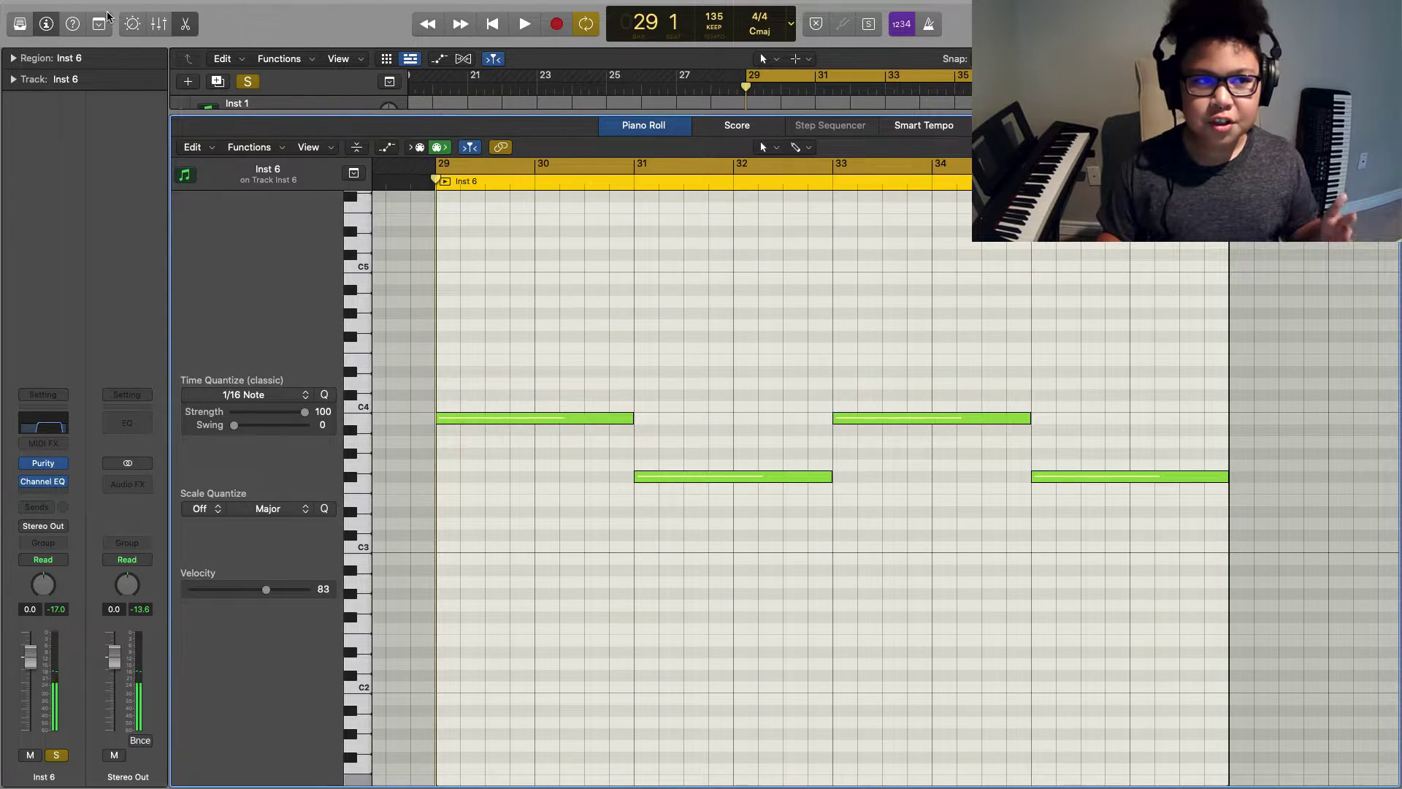
pyautogui.click(187, 26)
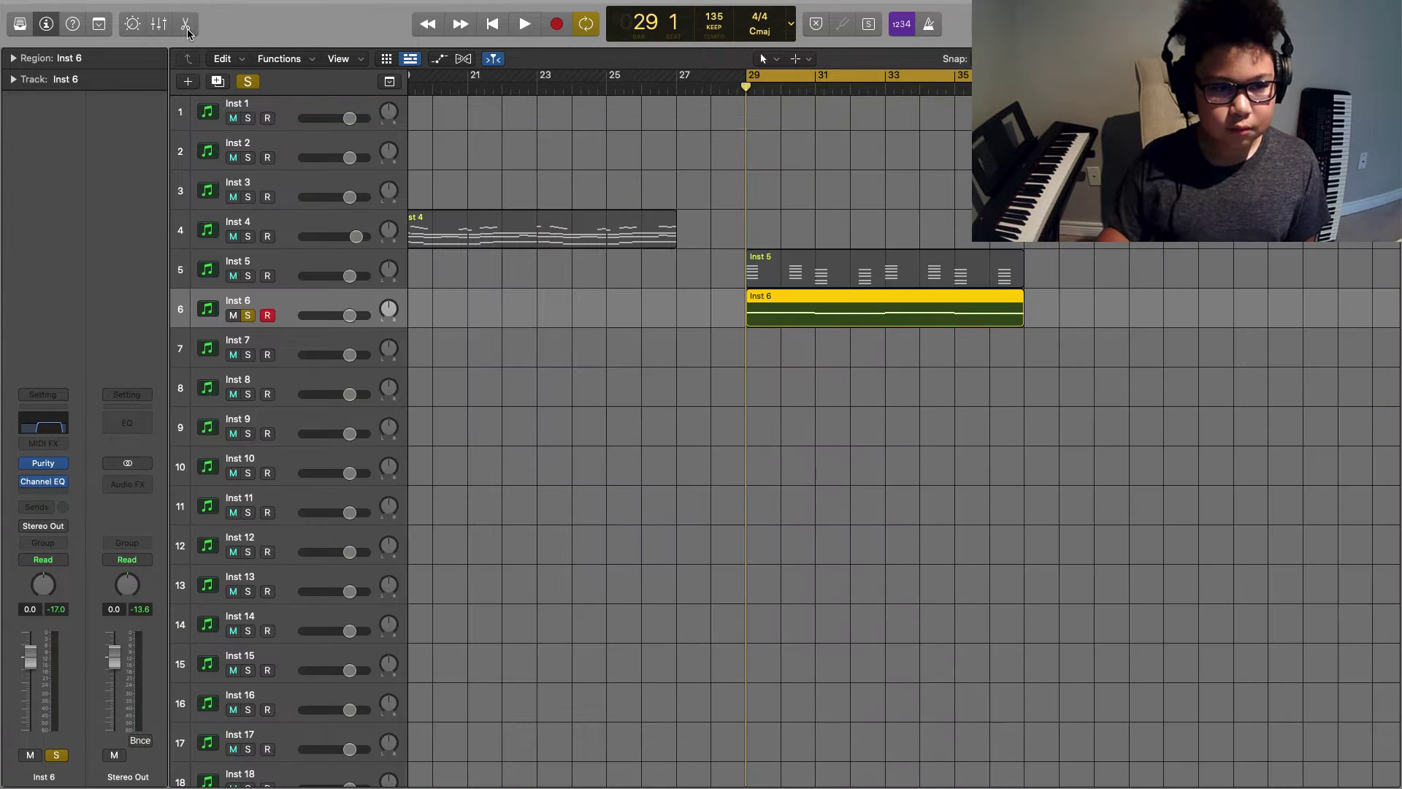
# Solo Inst 5 along with Inst 6 and play both parts together from bar 29
pyautogui.click(247, 277)
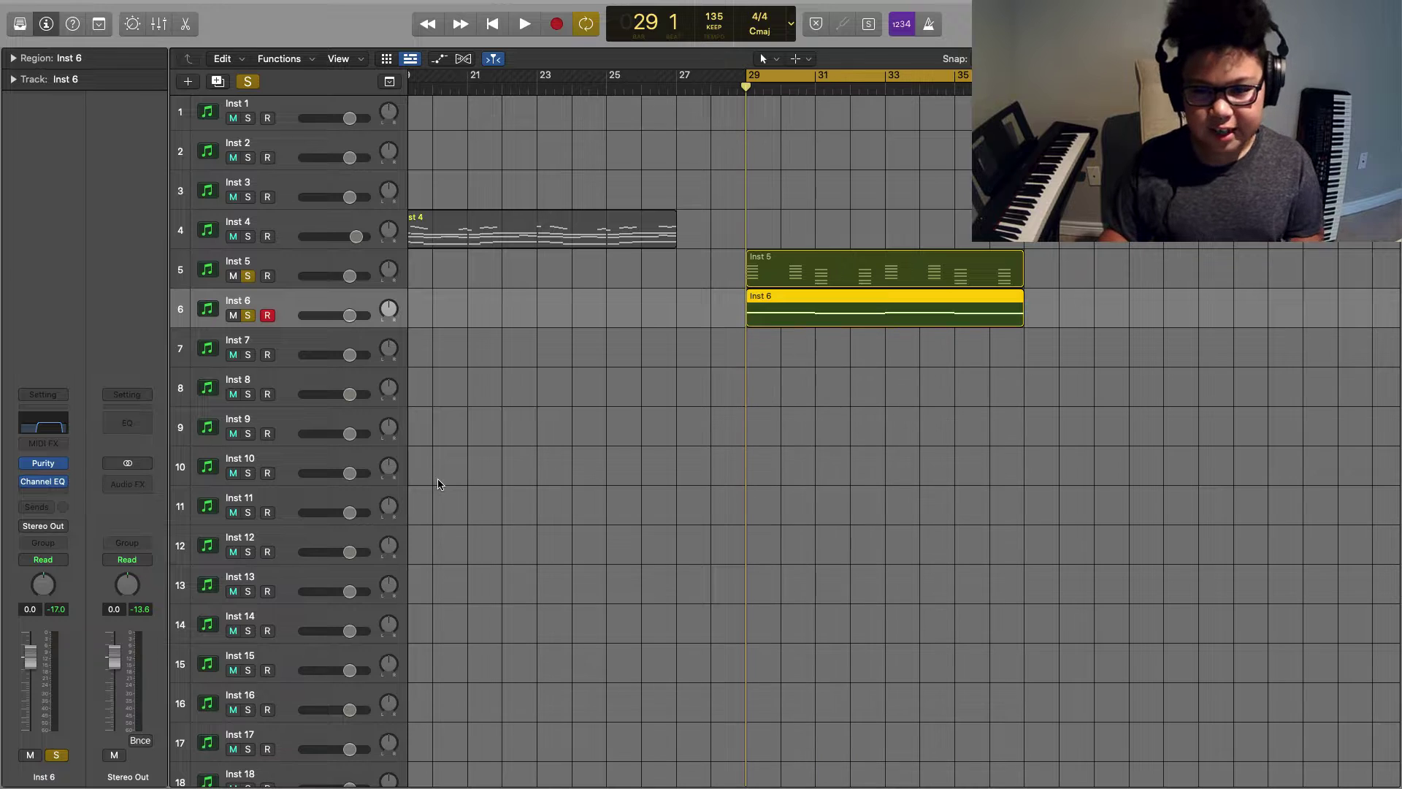
pyautogui.press('space')
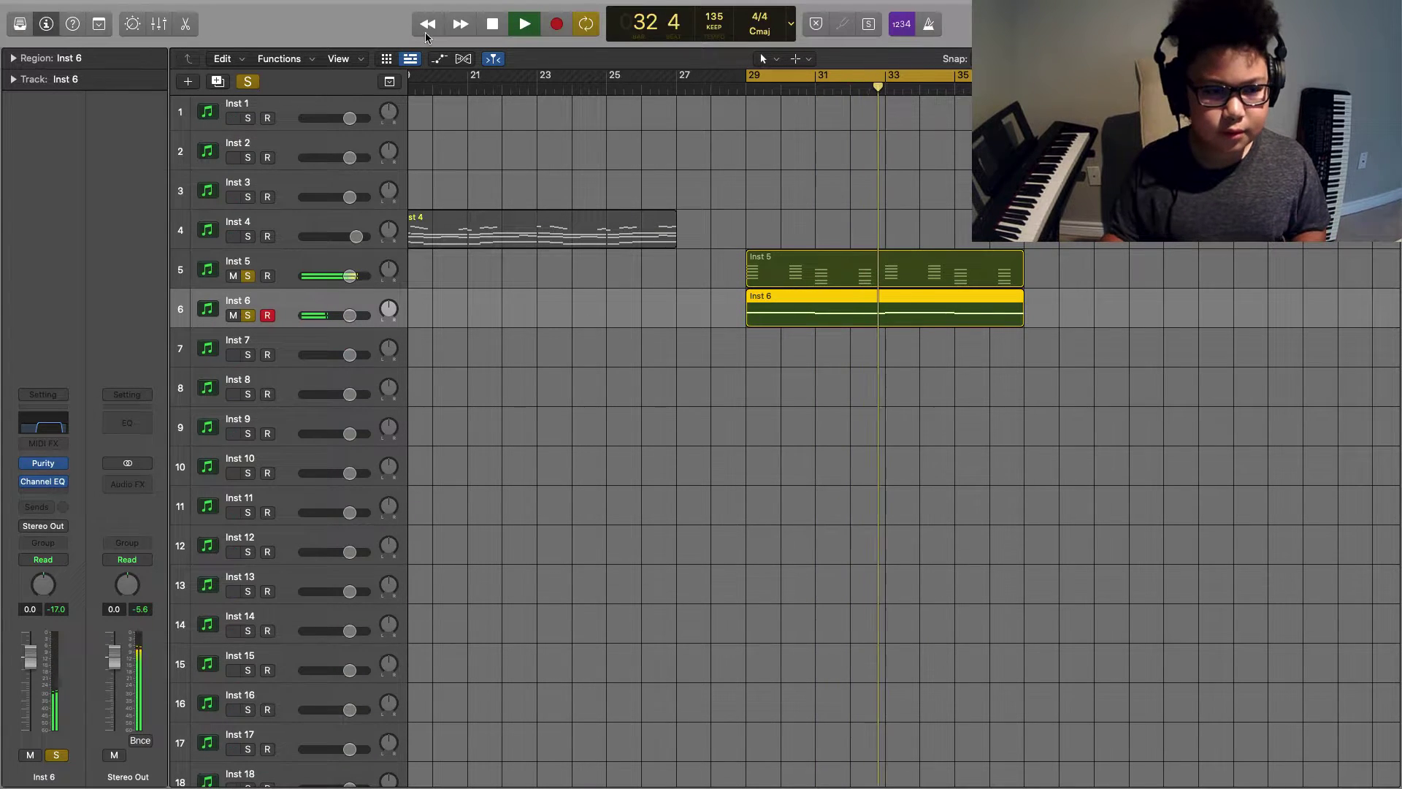
pyautogui.press('space')
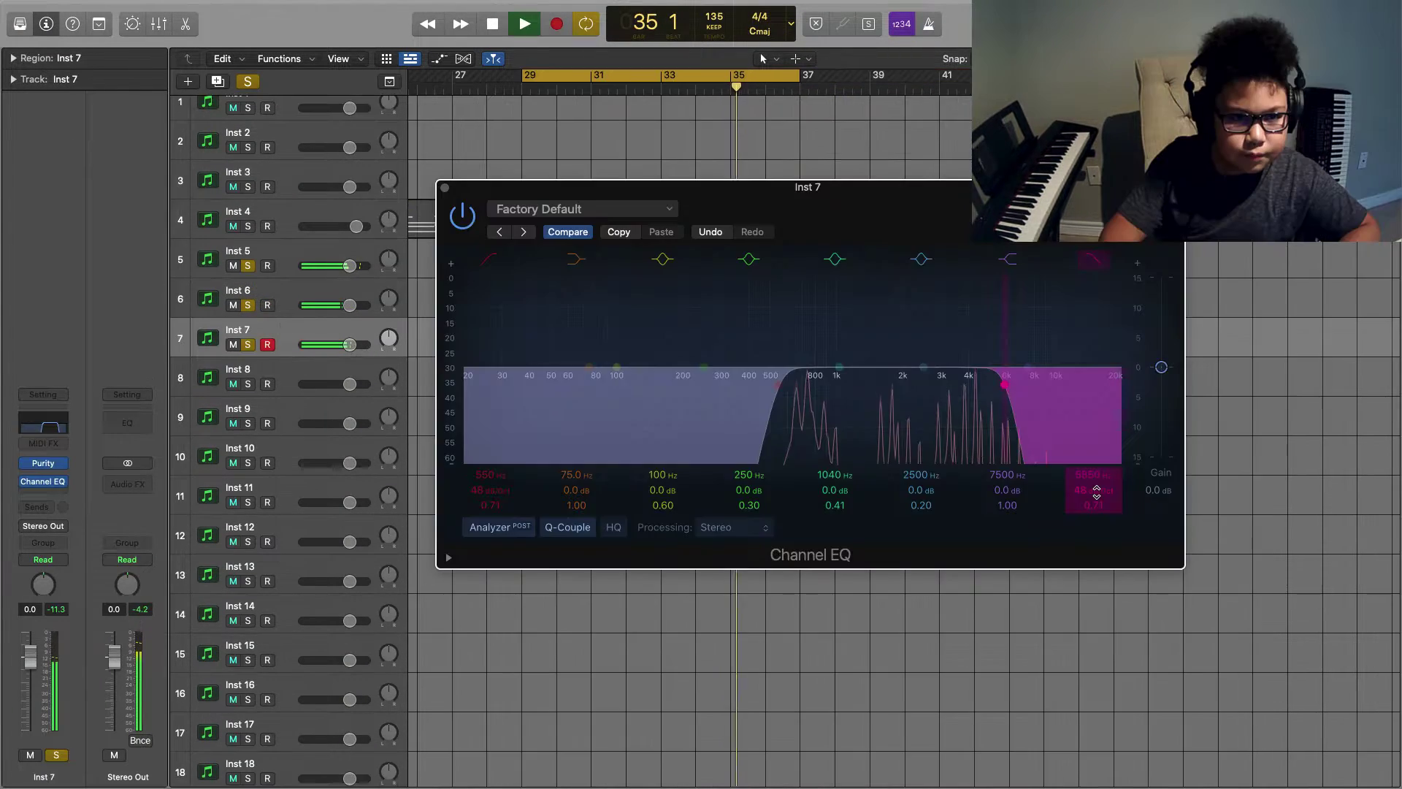
# Close the Inst 7 Channel EQ window, stop playback and solo only the Inst 7 track
pyautogui.click(445, 191)
pyautogui.press('space')
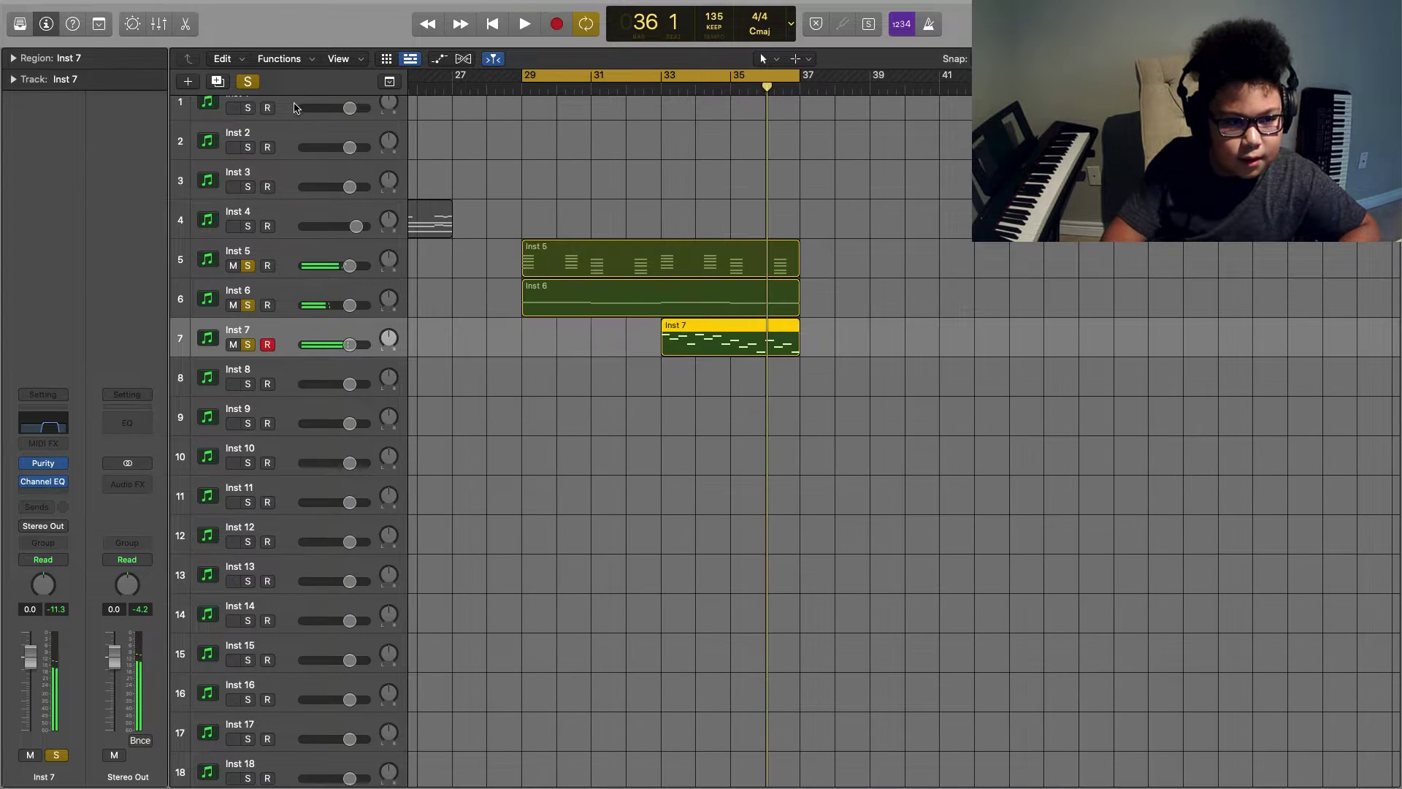
pyautogui.click(248, 82)
pyautogui.click(248, 345)
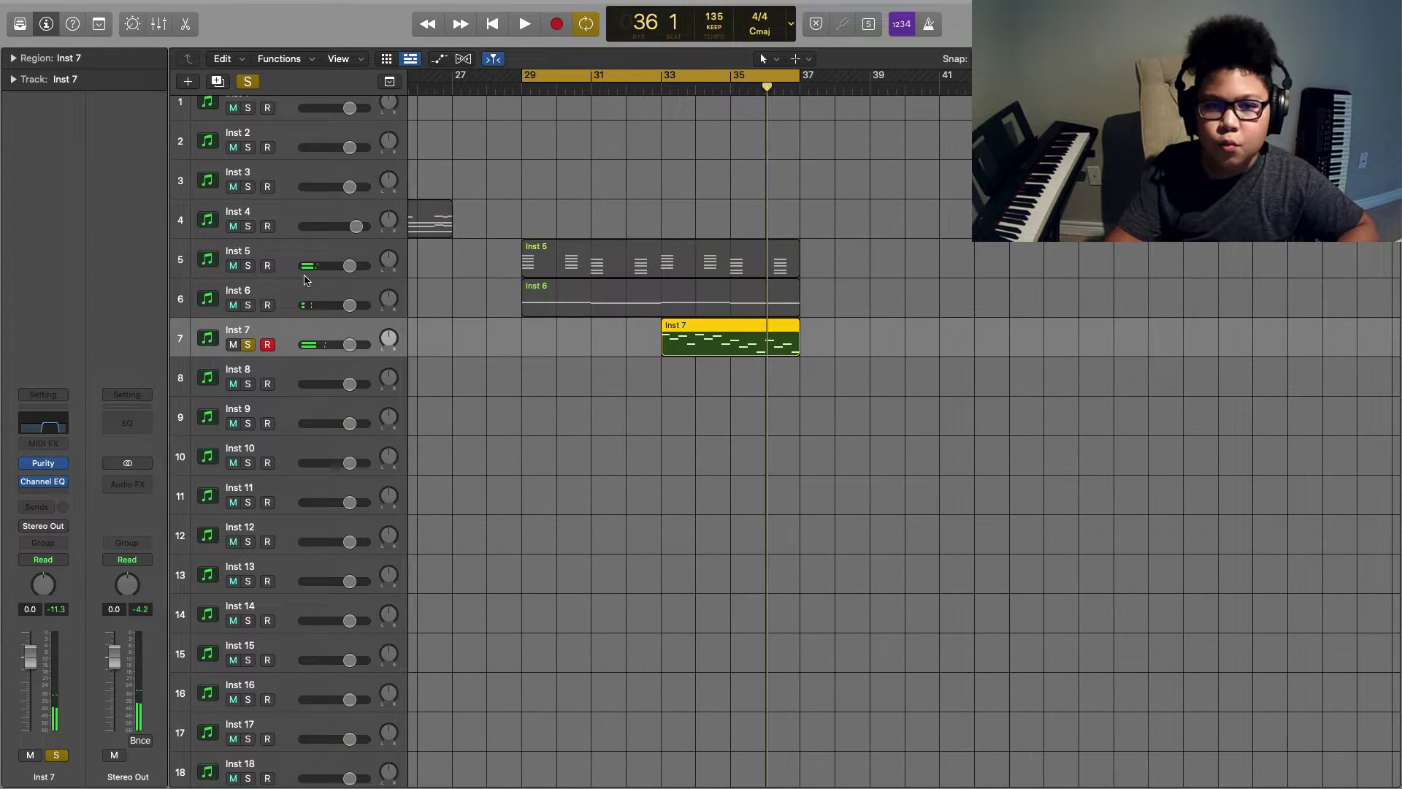
# Move the playhead to bar 33 and shorten the cycle range to bars 33–37 over the Inst 7 region
pyautogui.click(661, 89)
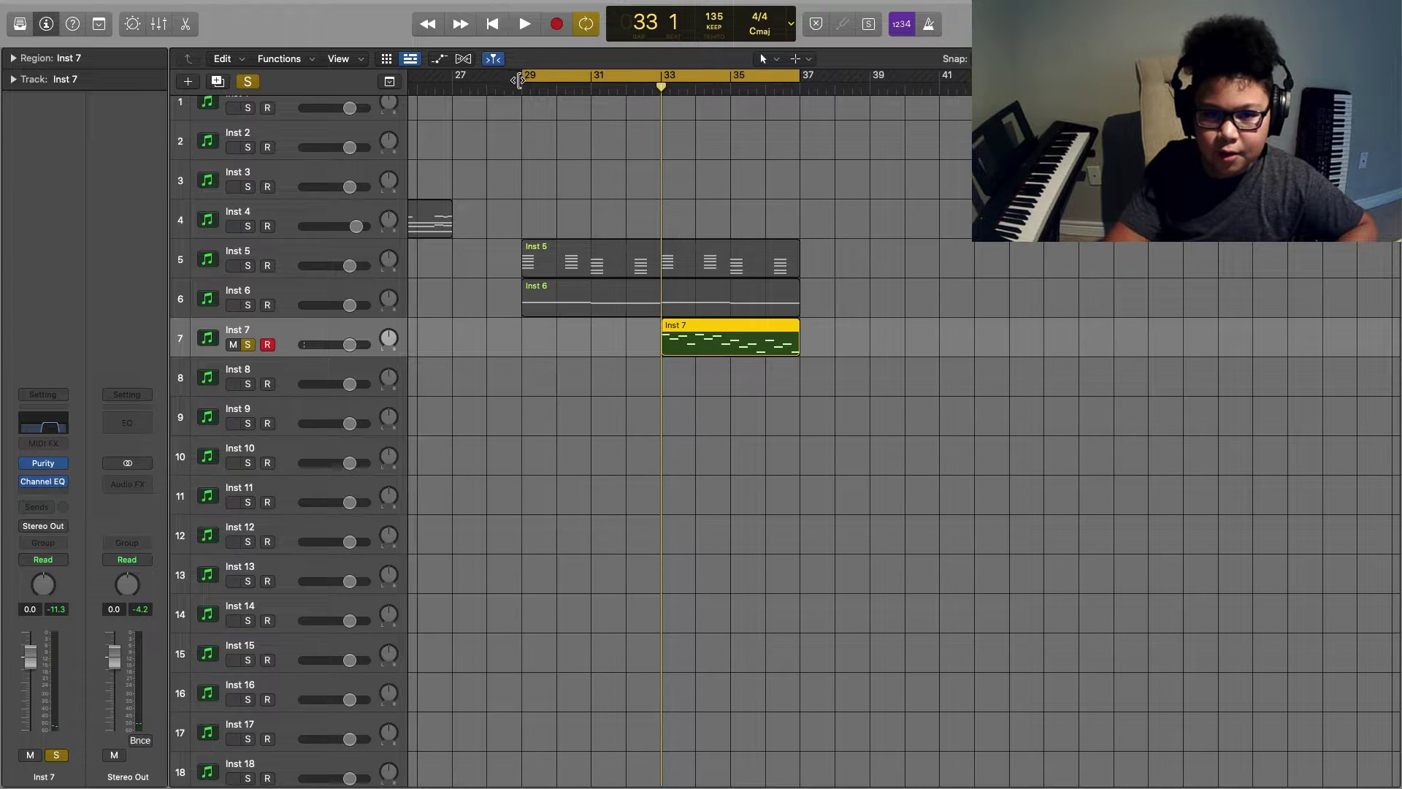
pyautogui.moveTo(519, 81); pyautogui.dragTo(702, 76)
pyautogui.moveTo(936, 76); pyautogui.dragTo(800, 77)
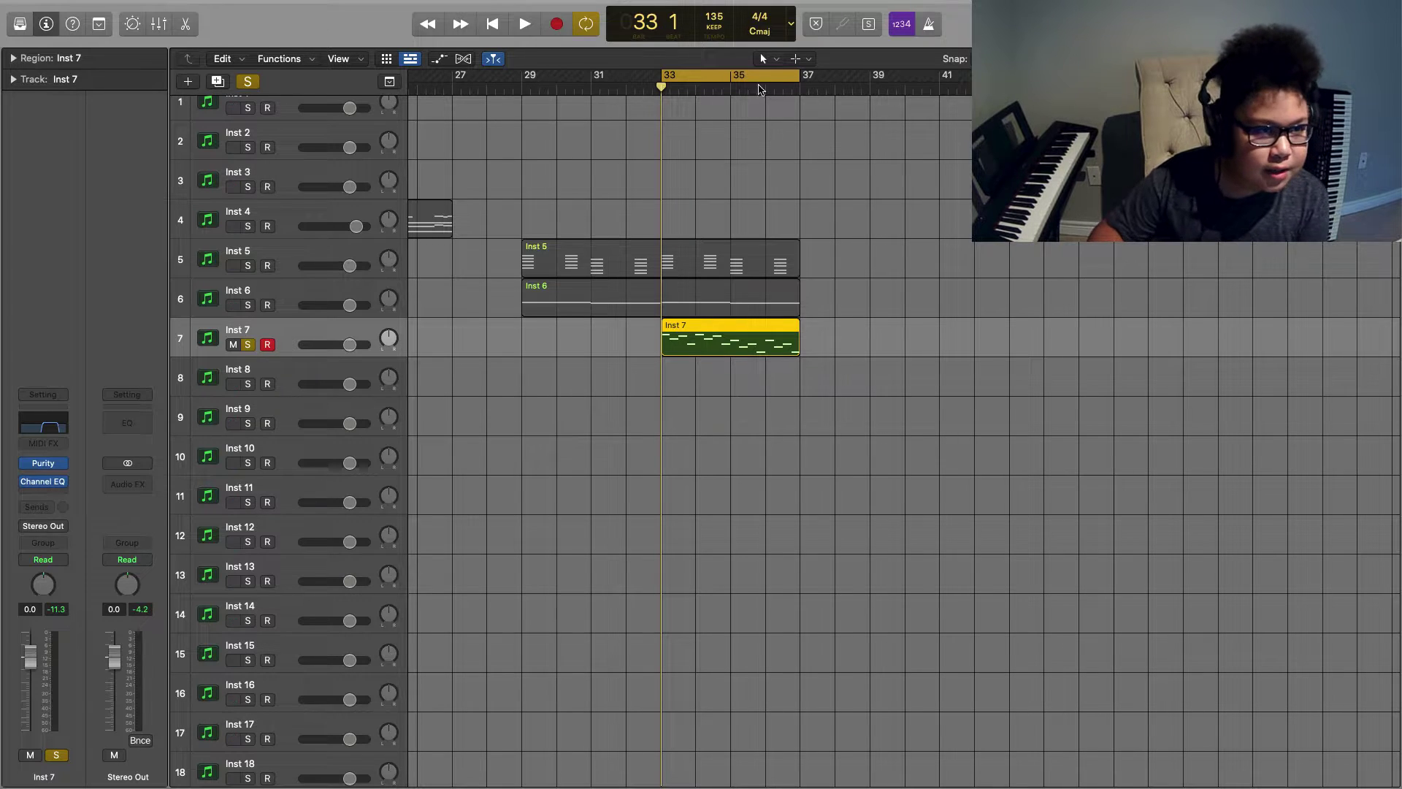
# Examine the Inst 7 region's notes and Channel EQ settings, play the melody from bar 33, and close the note editor
pyautogui.click(182, 29)
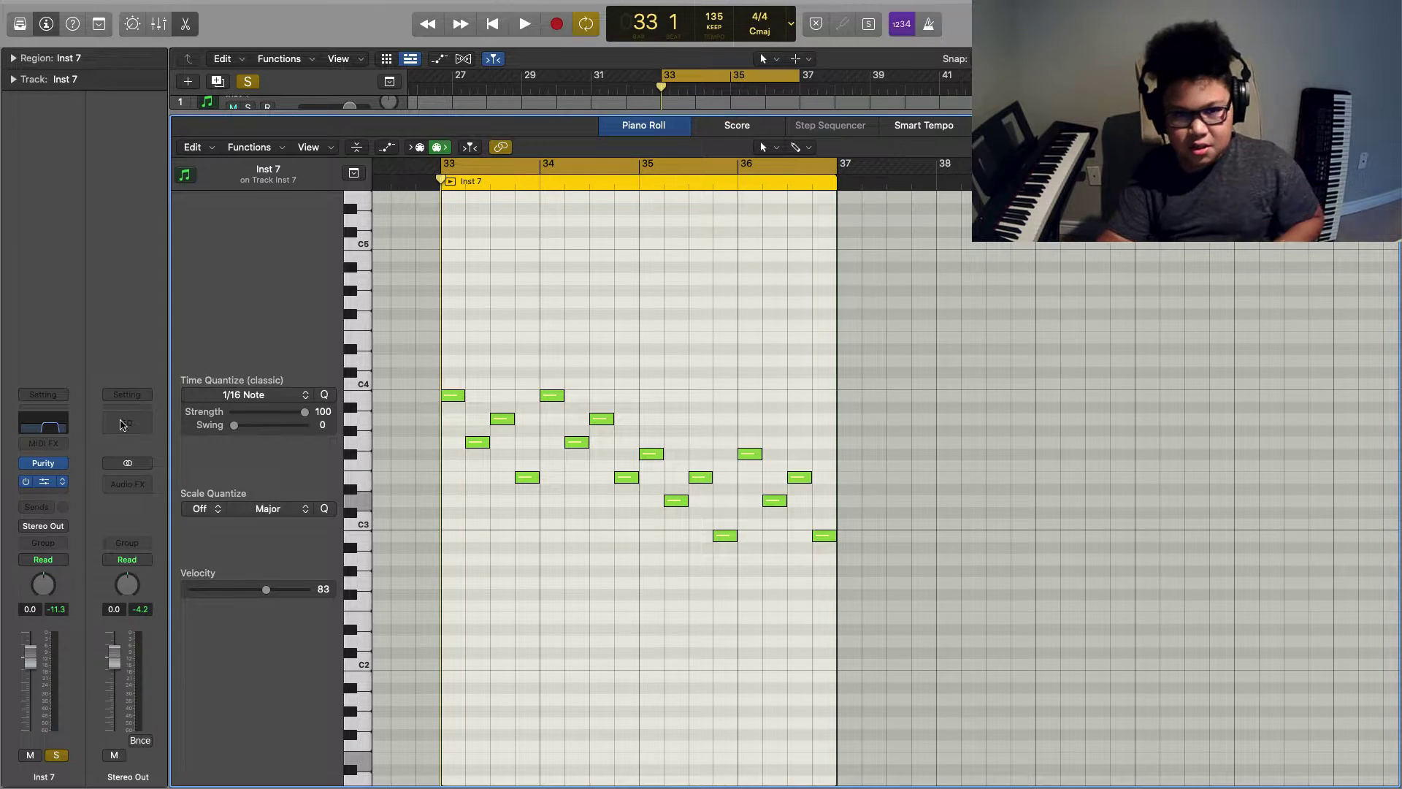
pyautogui.click(44, 481)
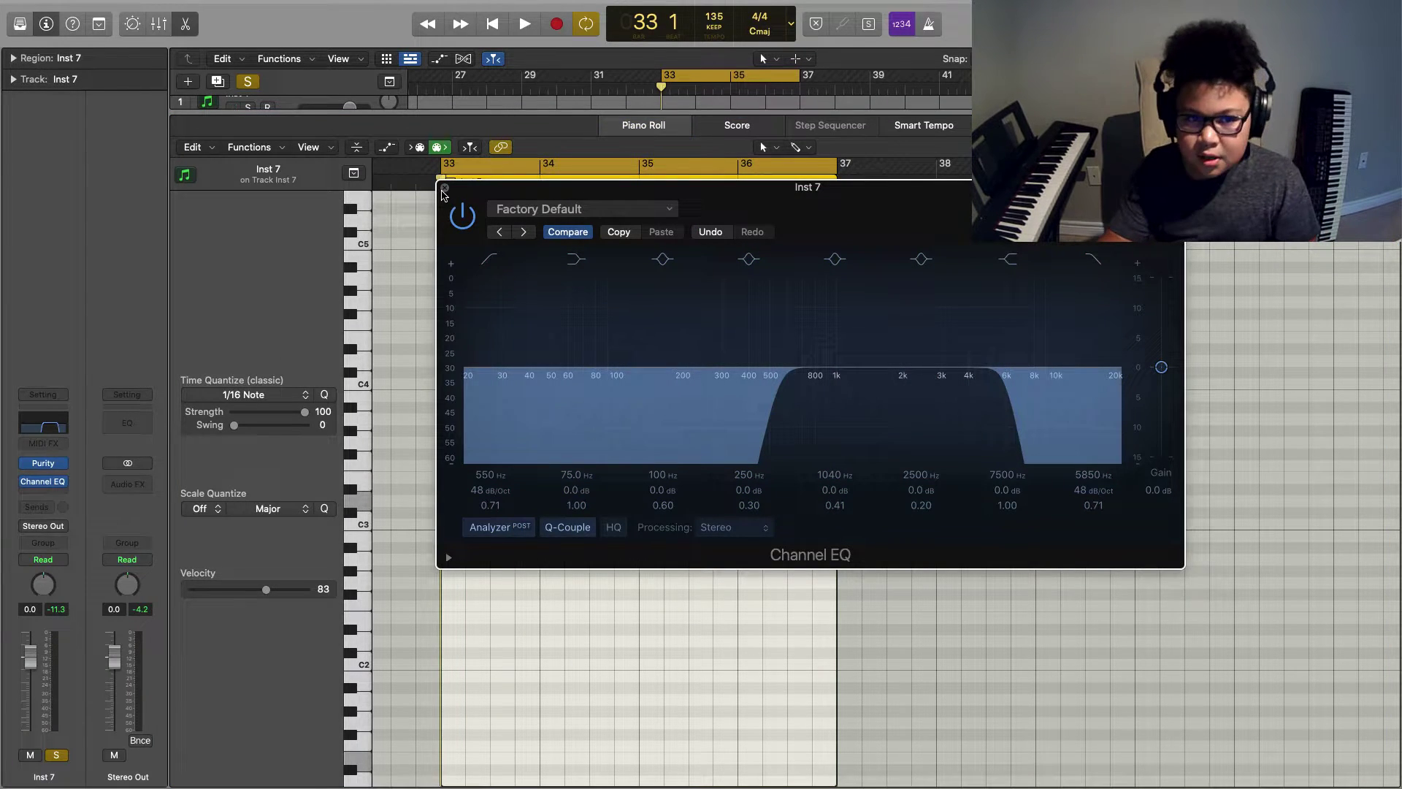
pyautogui.click(444, 190)
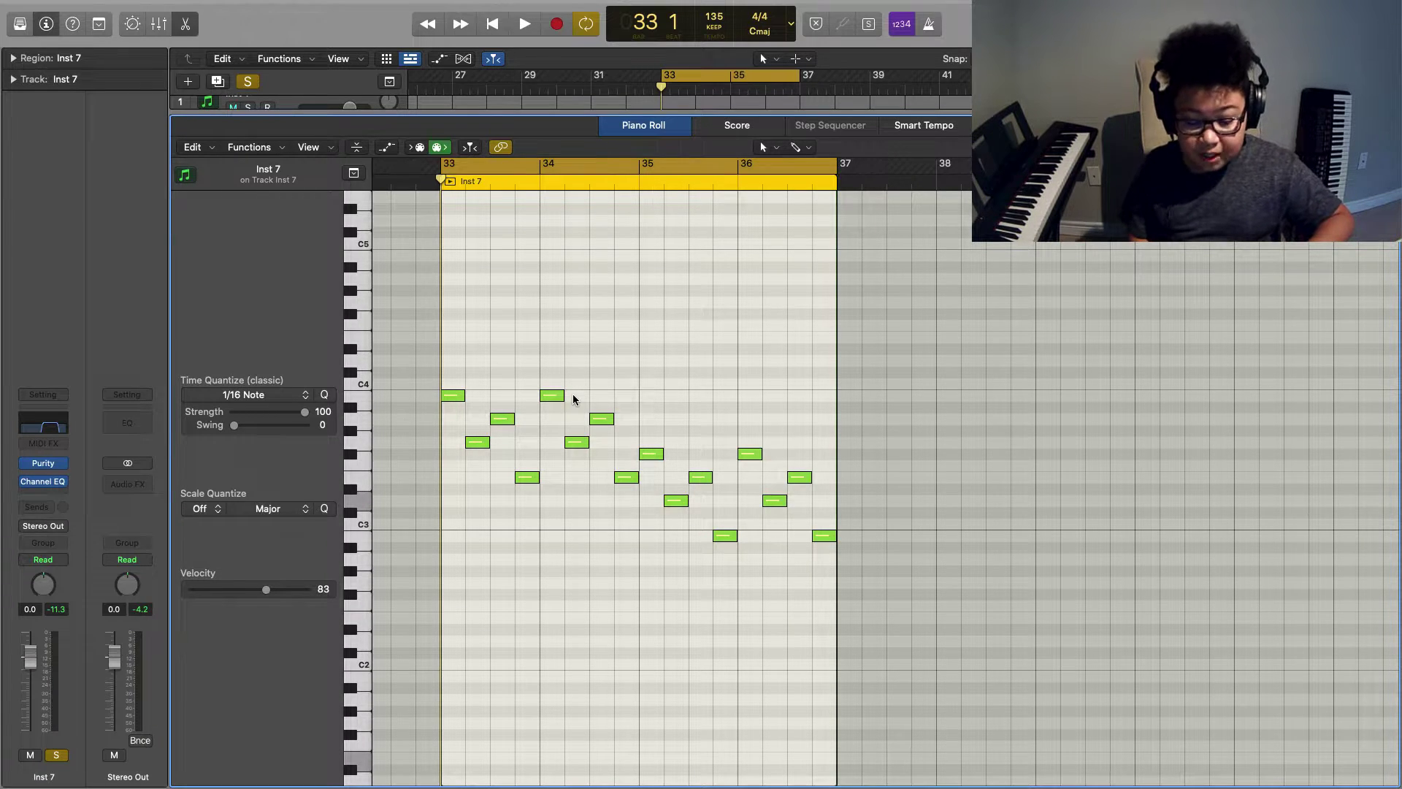
pyautogui.press('space')
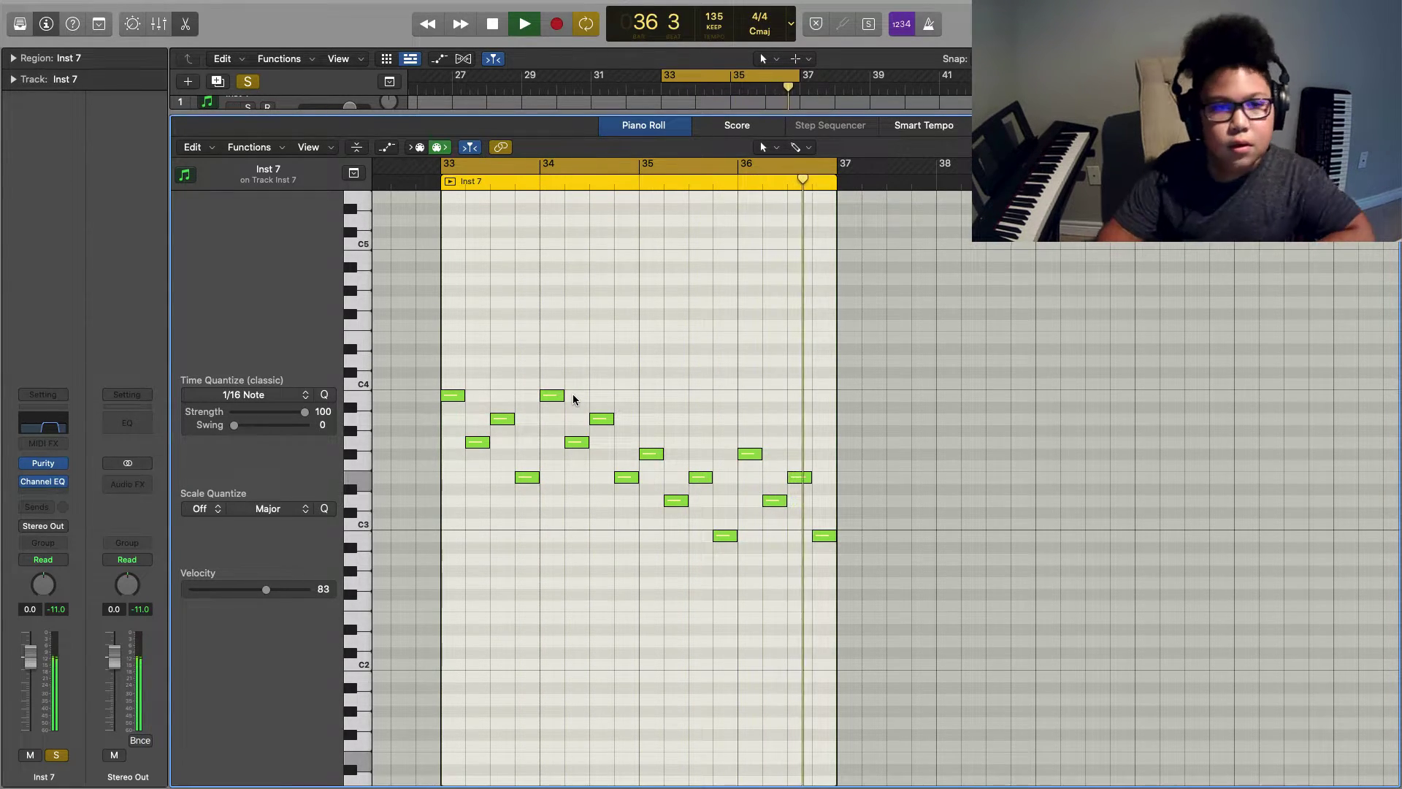
pyautogui.press('space')
pyautogui.click(185, 26)
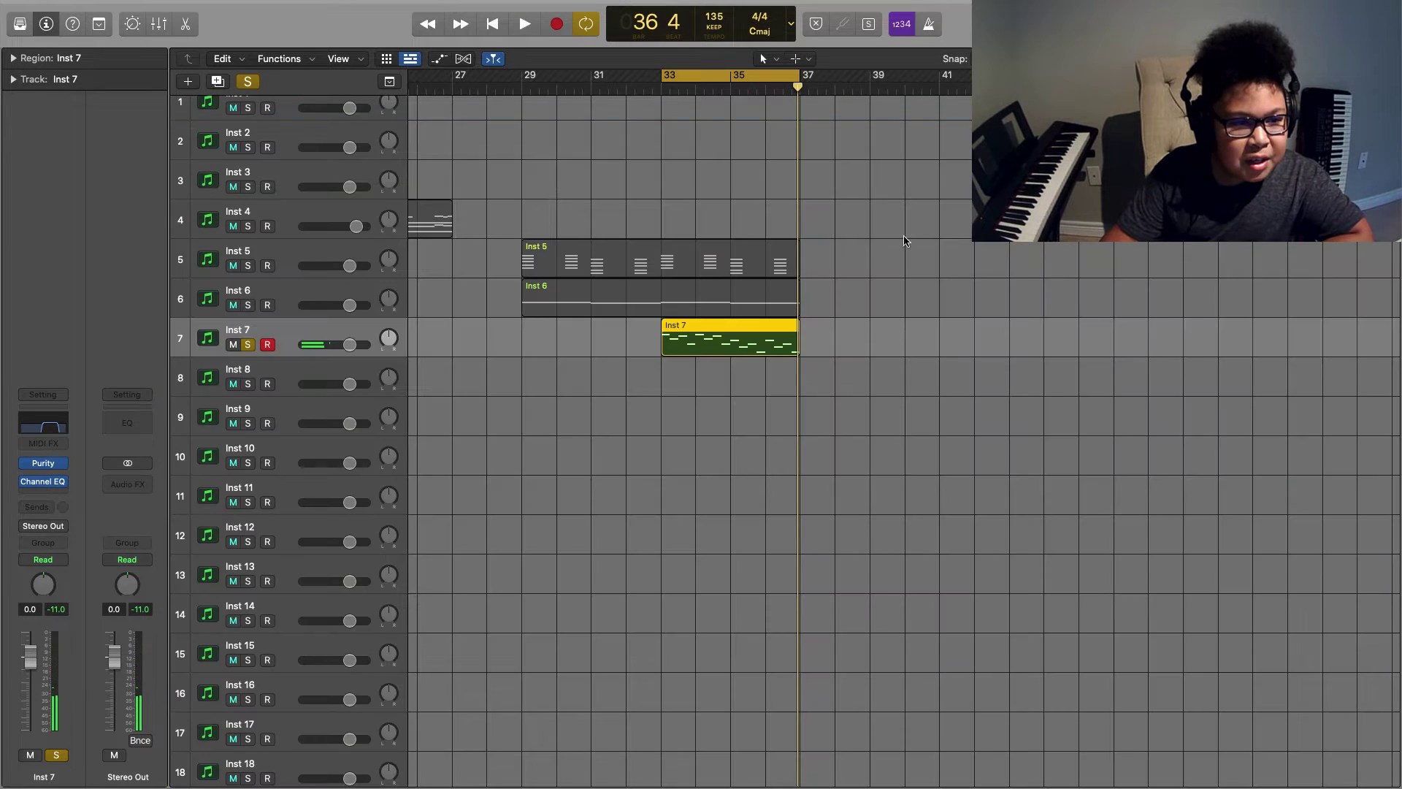
# Unsolo the Inst 7 track and extend the cycle range to bars 29–37
pyautogui.click(249, 344)
pyautogui.moveTo(524, 75); pyautogui.dragTo(798, 76)
pyautogui.click(625, 178)
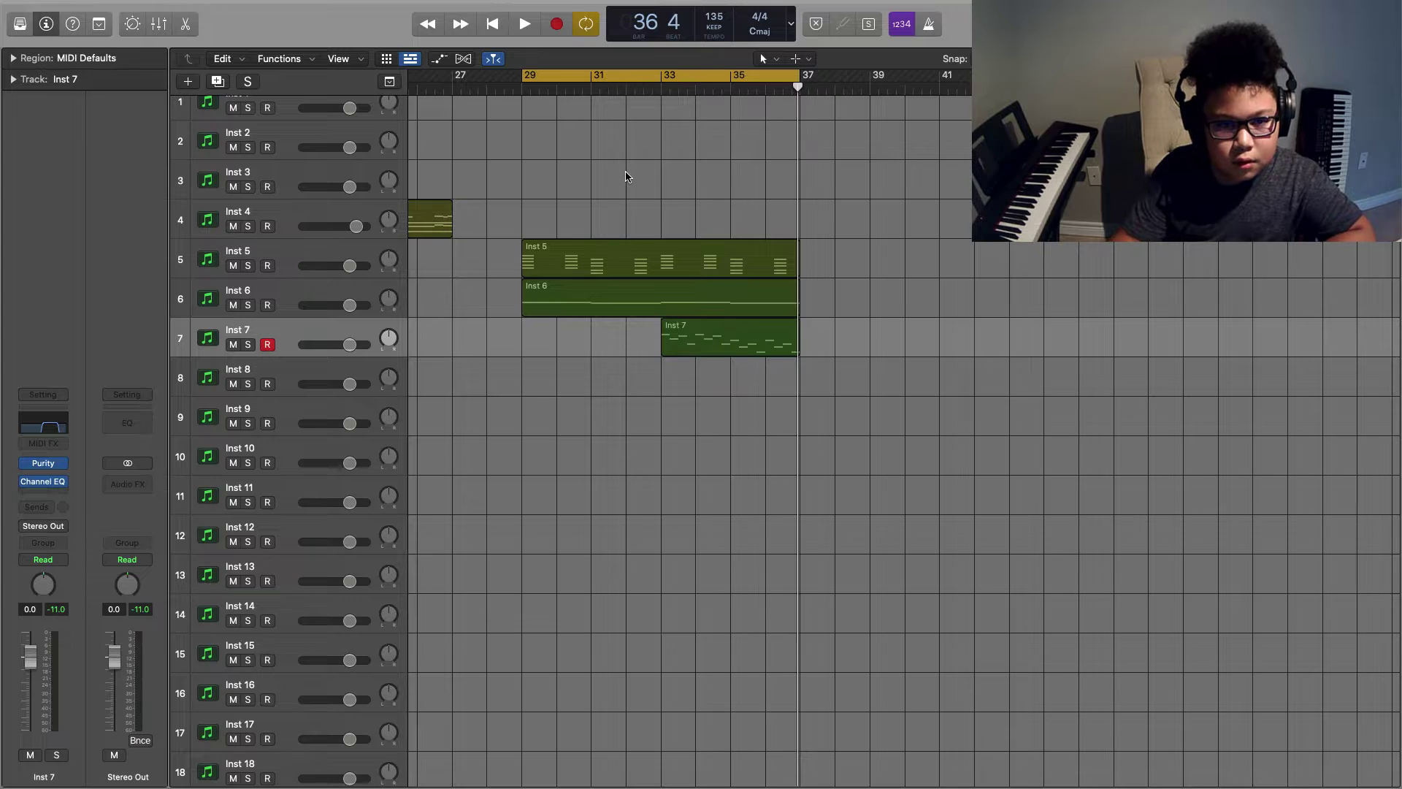
# Play the Inst 5, 6 and 7 parts together from bar 29 and disarm recording on Inst 7
pyautogui.press('space')
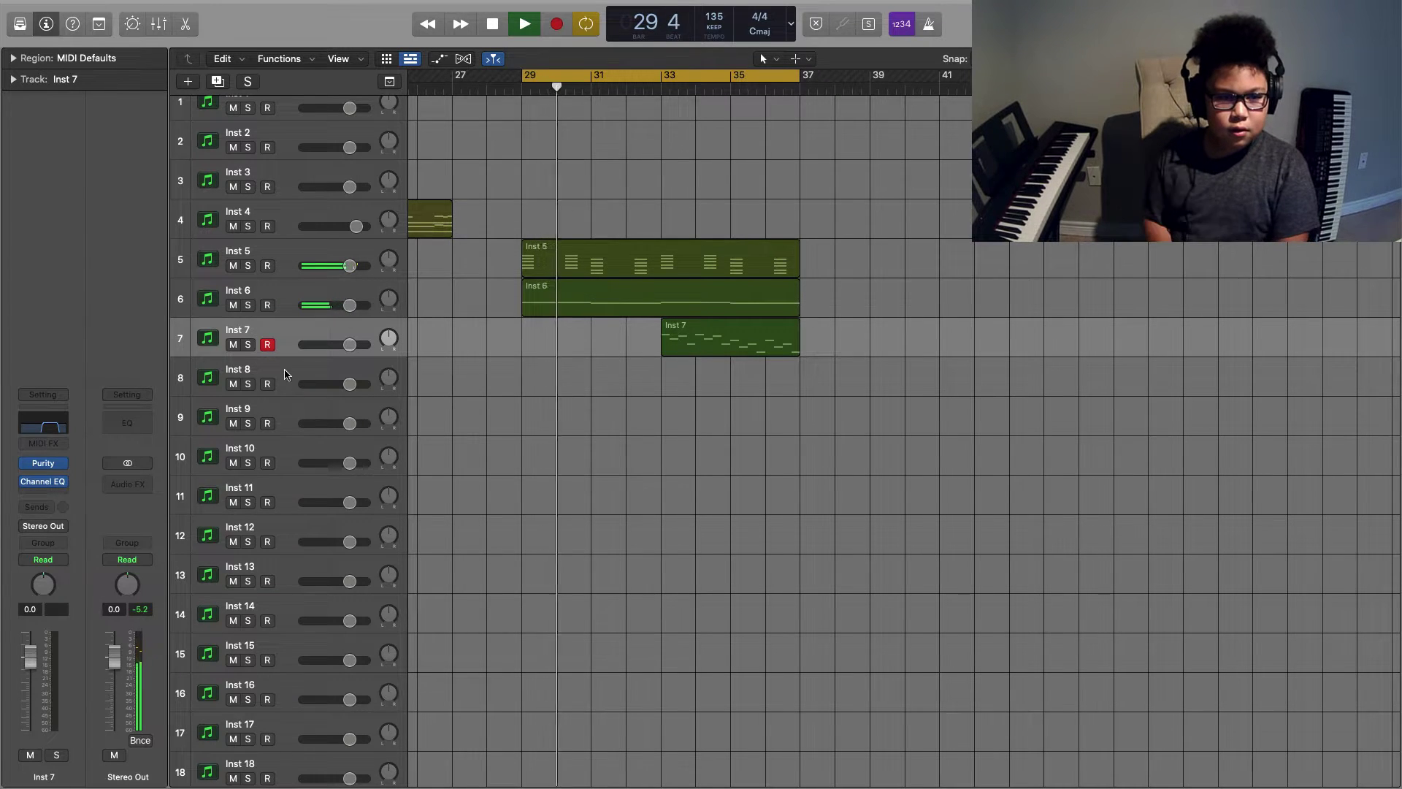
pyautogui.click(268, 344)
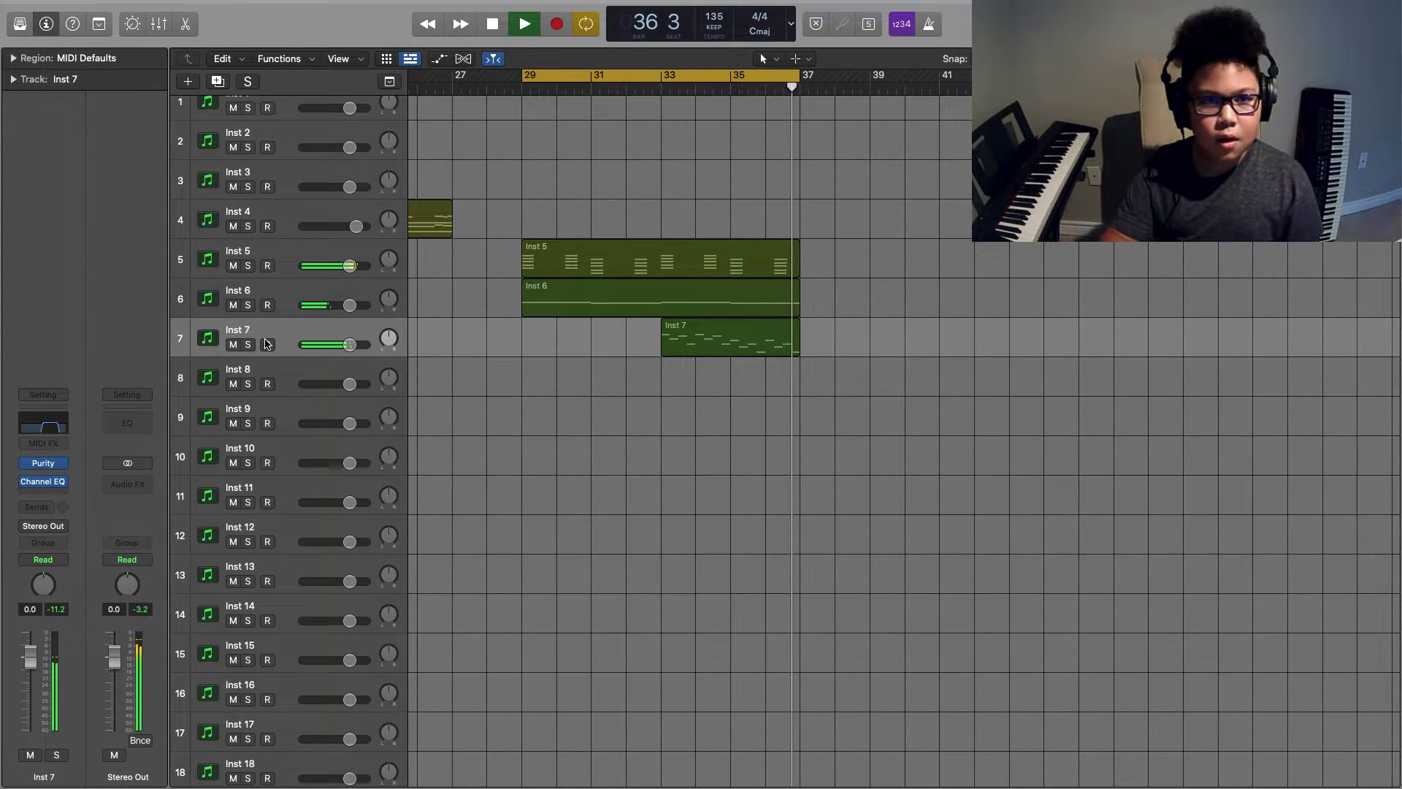
pyautogui.press('space')
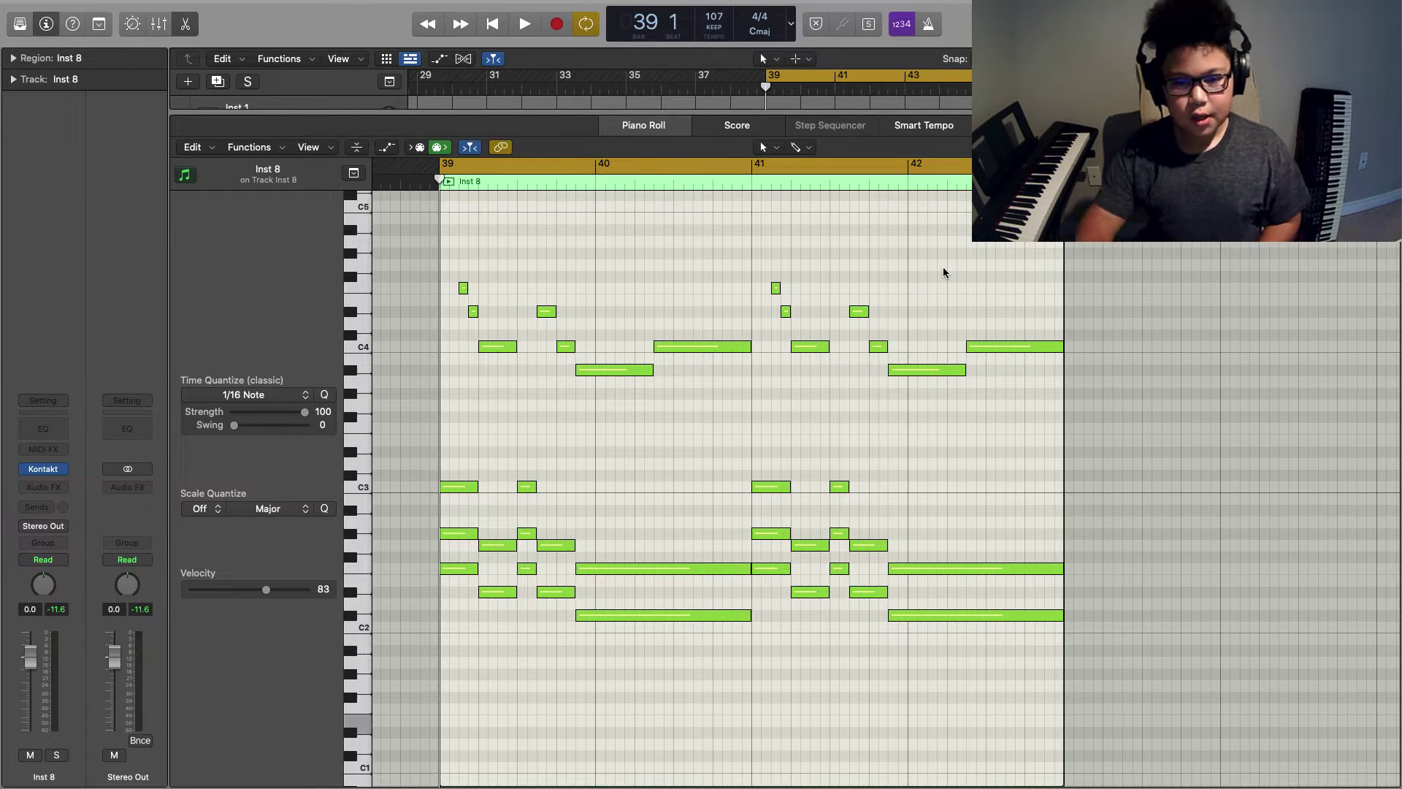
# Look over the Inst 8 region's notes, close the piano roll, and play the Inst 8 and Inst 51 parts from bar 39
pyautogui.keyDown('super'); pyautogui.click(463, 431); pyautogui.keyUp('super')
pyautogui.moveTo(460, 422); pyautogui.dragTo(573, 438)
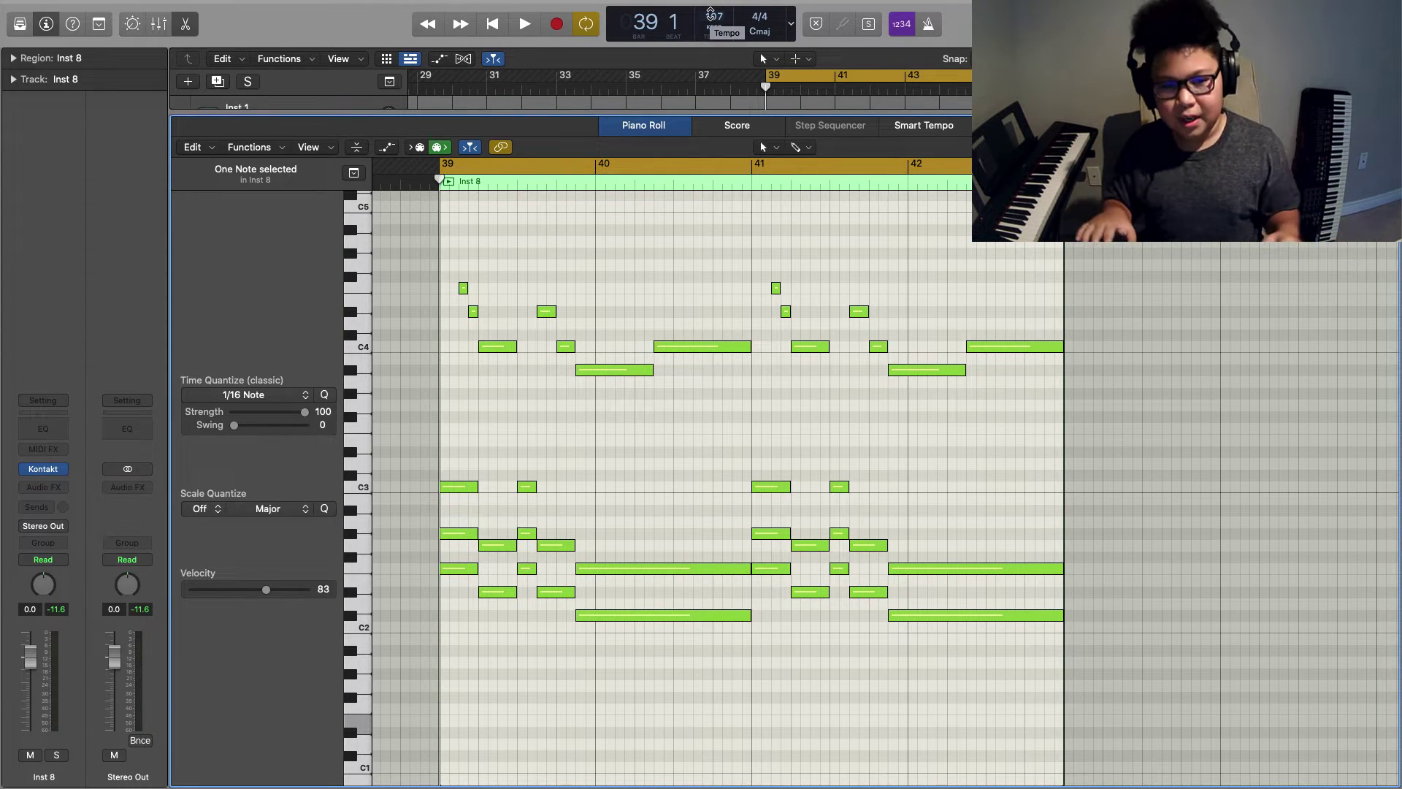
pyautogui.press('e')
pyautogui.press('space')
pyautogui.click(845, 321)
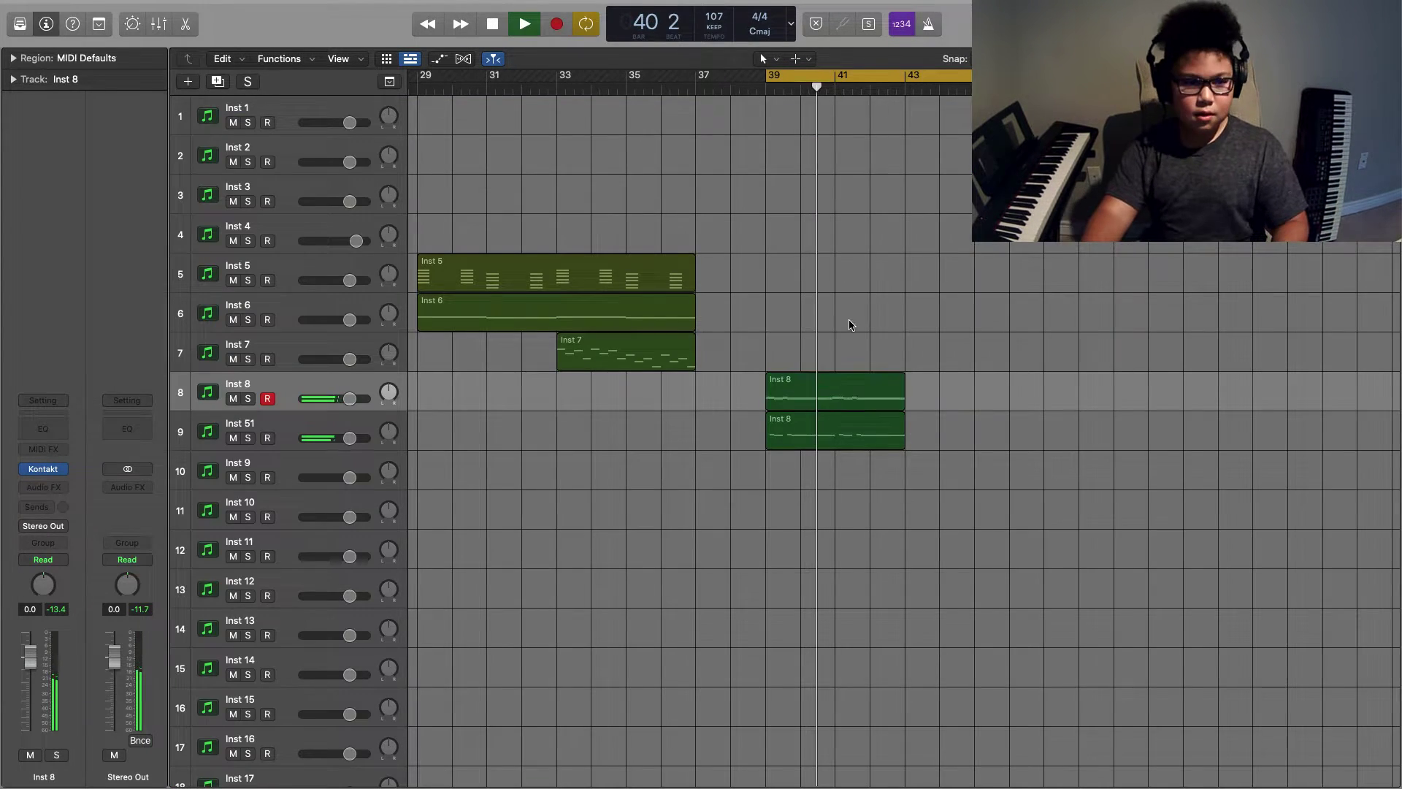
pyautogui.press('space')
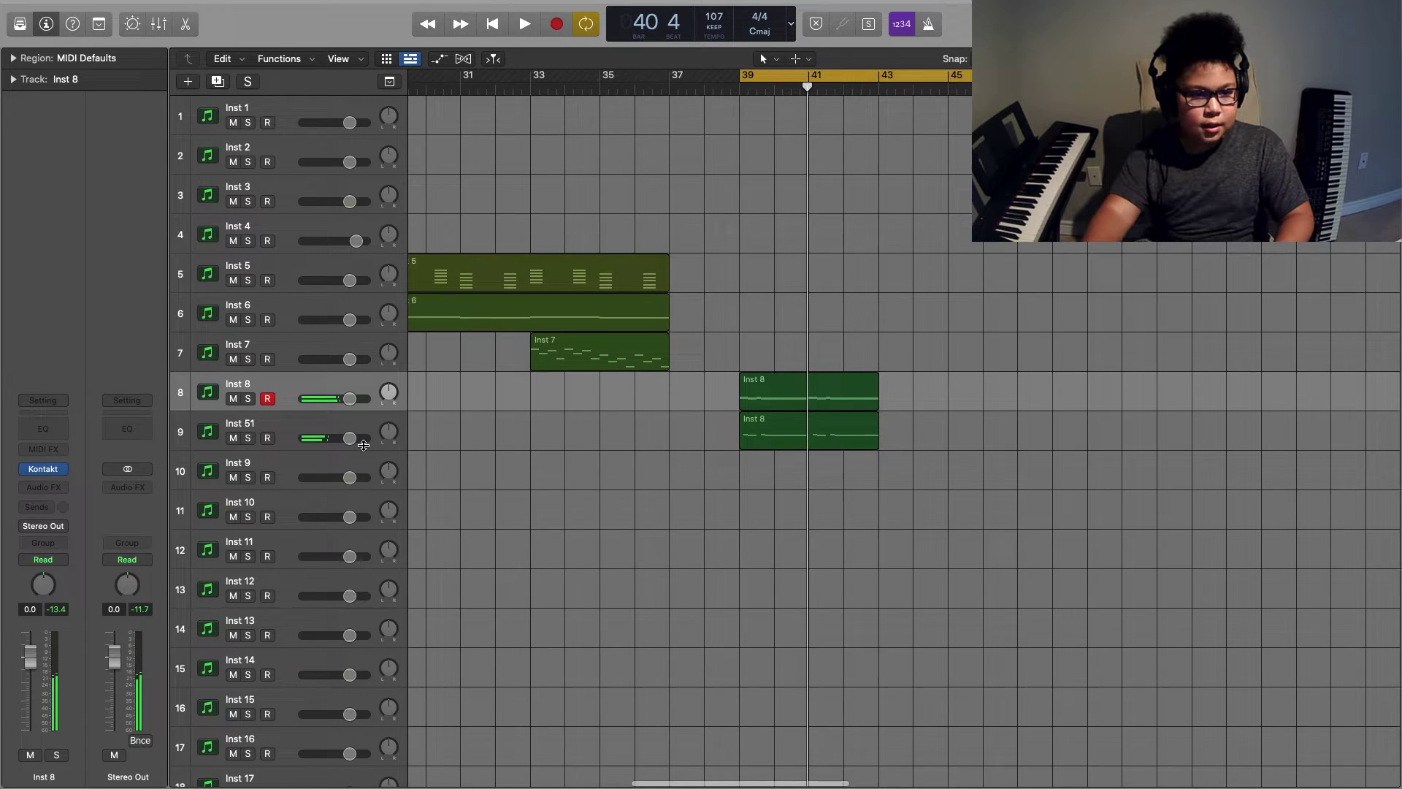
# Add a Channel EQ to the Inst 8 track, enable its low cut at about 106 Hz, and play the part
pyautogui.click(308, 424)
pyautogui.click(307, 382)
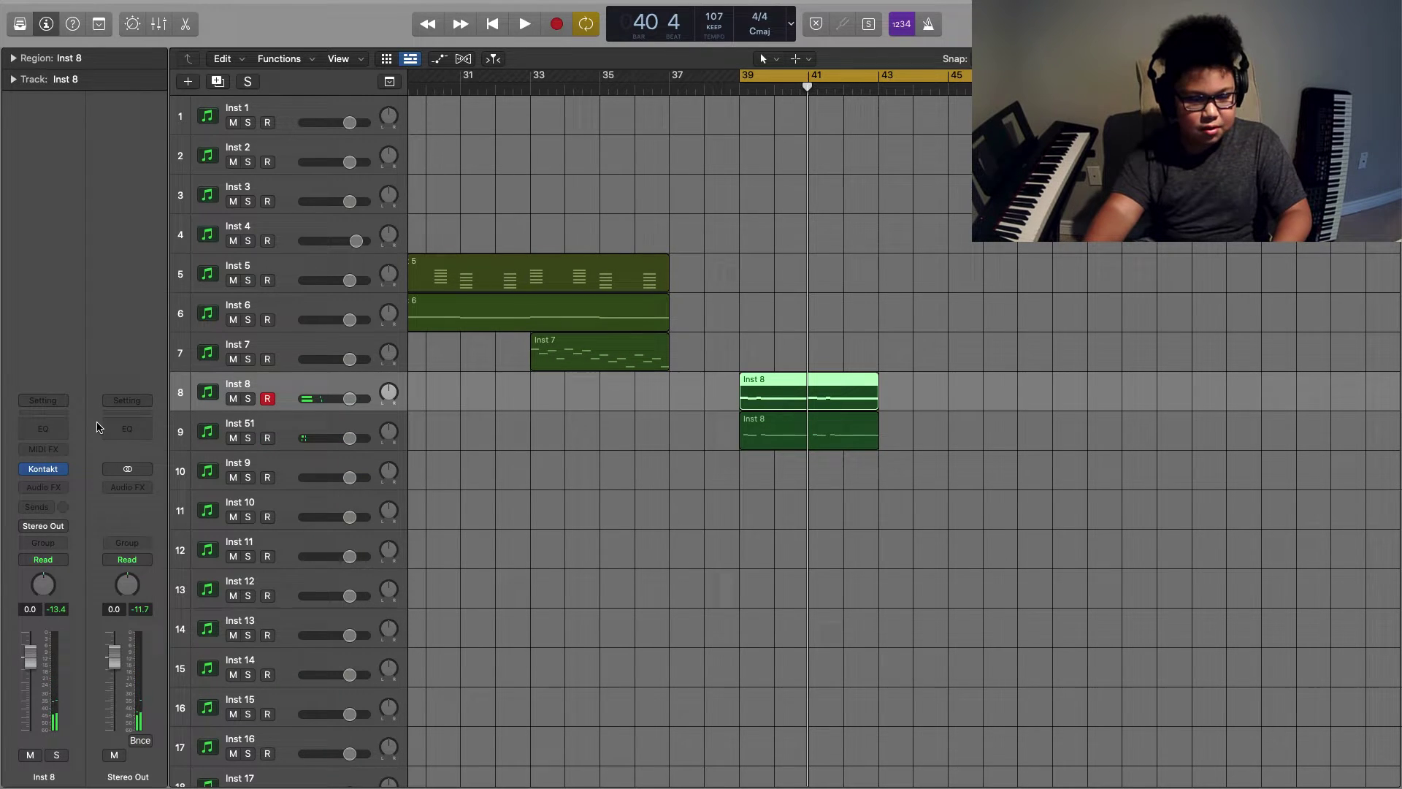
pyautogui.click(45, 438)
pyautogui.click(514, 346)
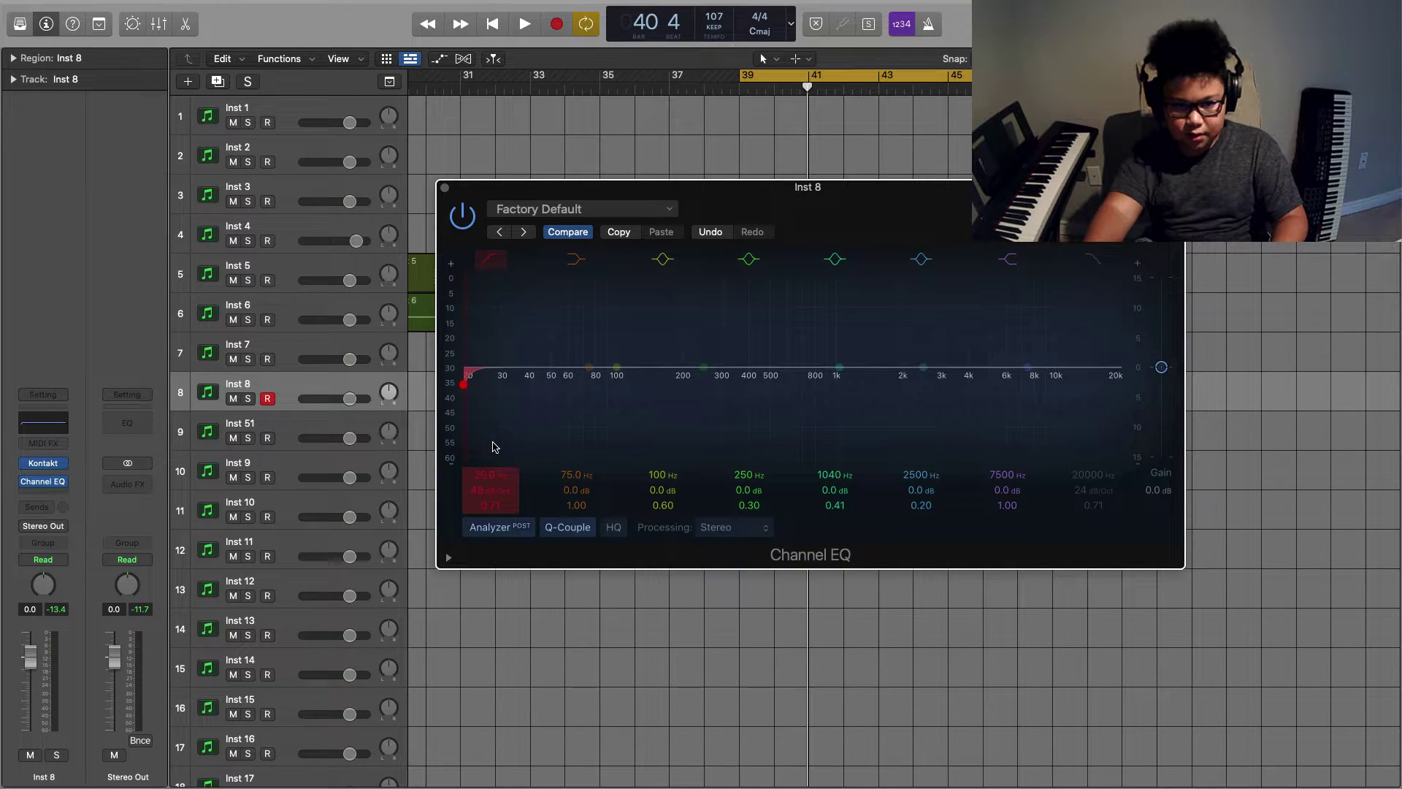
pyautogui.moveTo(494, 447); pyautogui.dragTo(657, 438)
pyautogui.press('space')
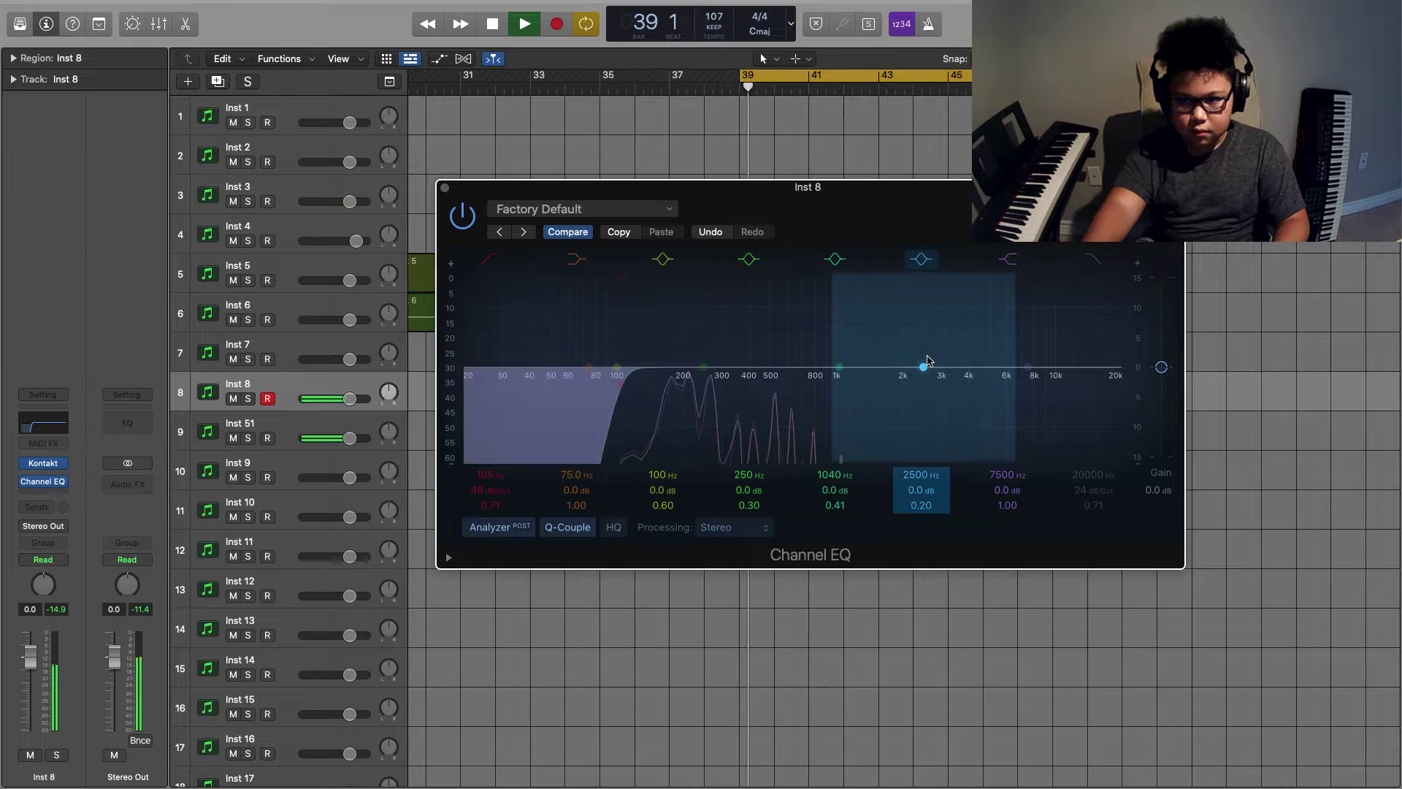
# Enable the high cut on Inst 8's Channel EQ just above 1 kHz with a 48 dB/Oct slope, and close the plug-in
pyautogui.click(1093, 259)
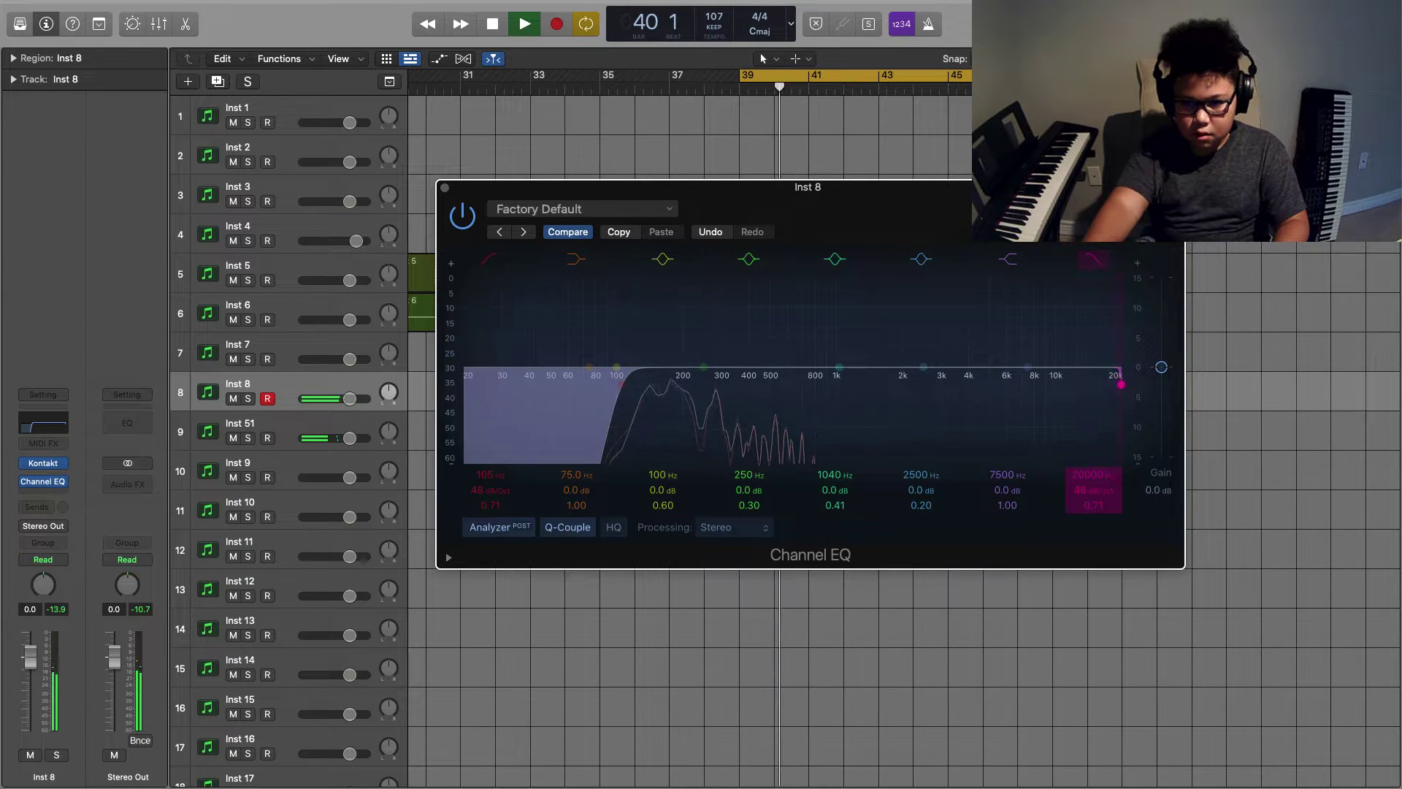
pyautogui.moveTo(1093, 482); pyautogui.dragTo(1125, 523)
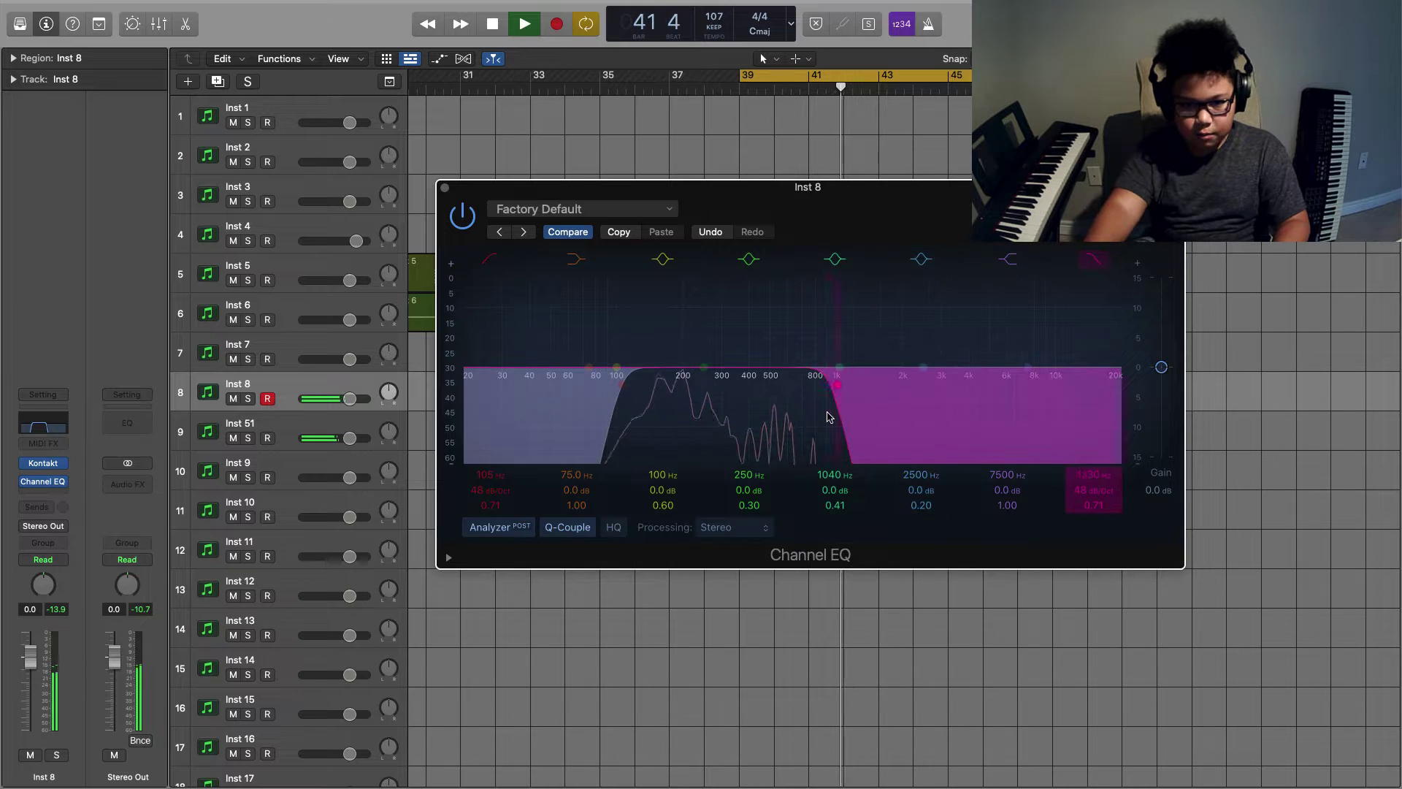
pyautogui.click(462, 216)
pyautogui.click(444, 187)
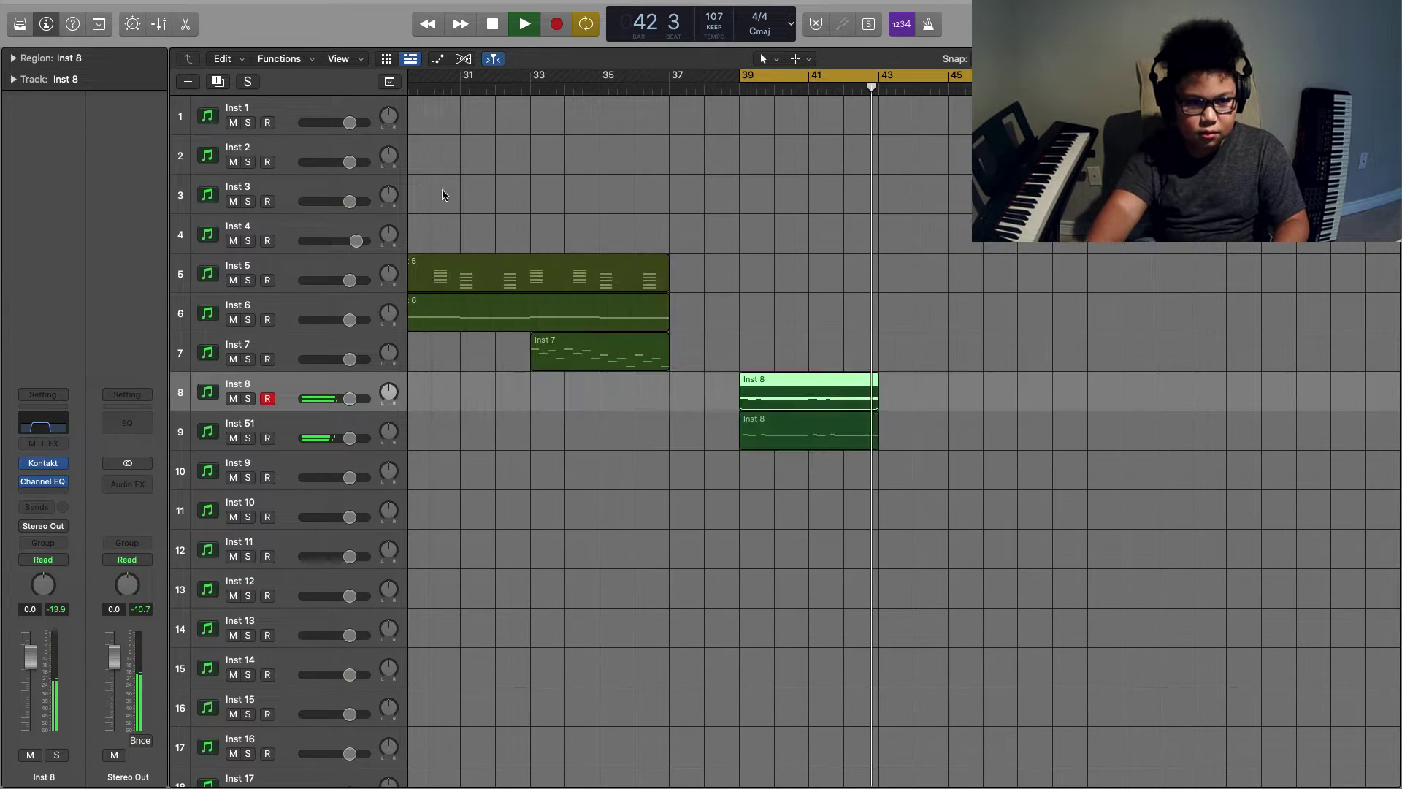
# Solo the Inst 51 track, play its part from bar 39, and select the stray Inst 8 region at bar 1
pyautogui.click(248, 436)
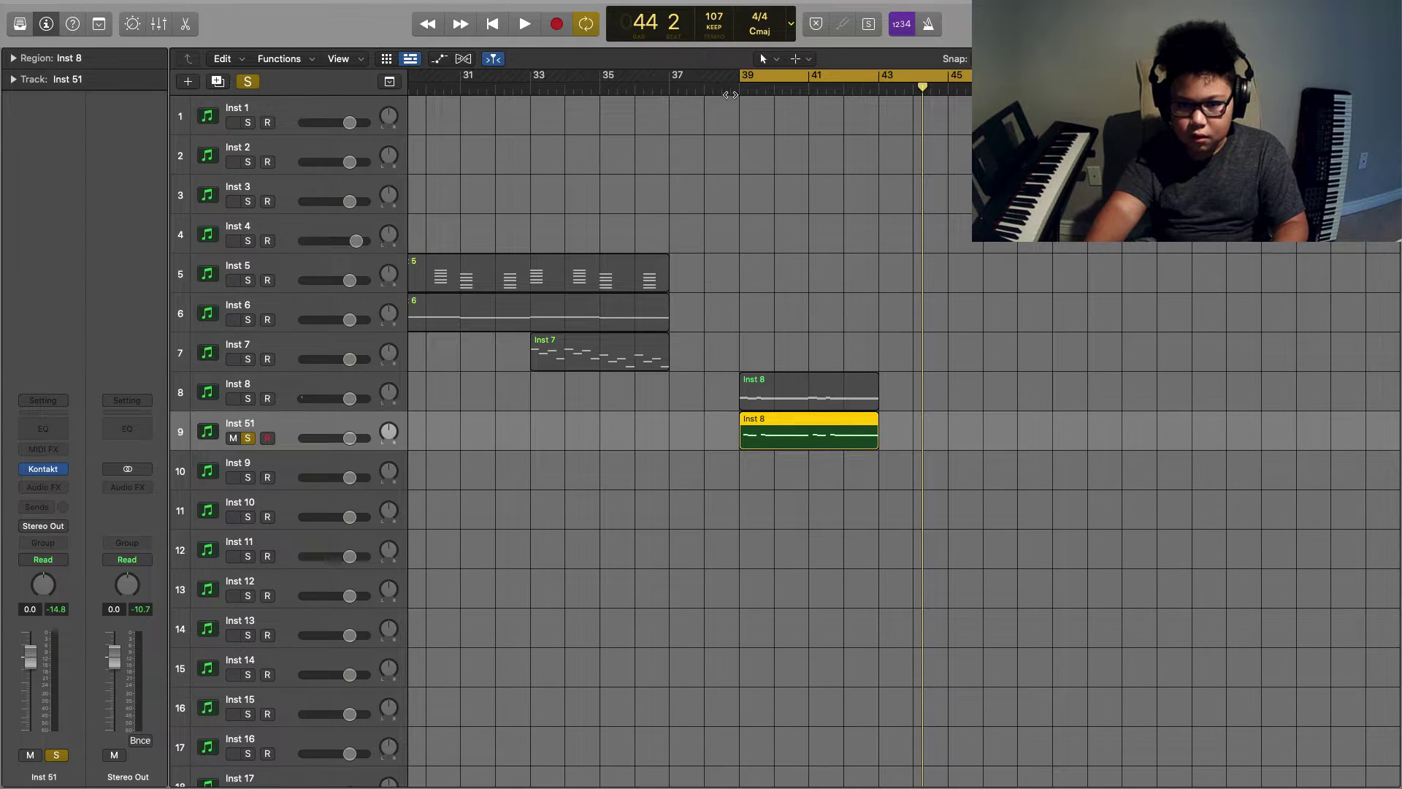
pyautogui.press('space')
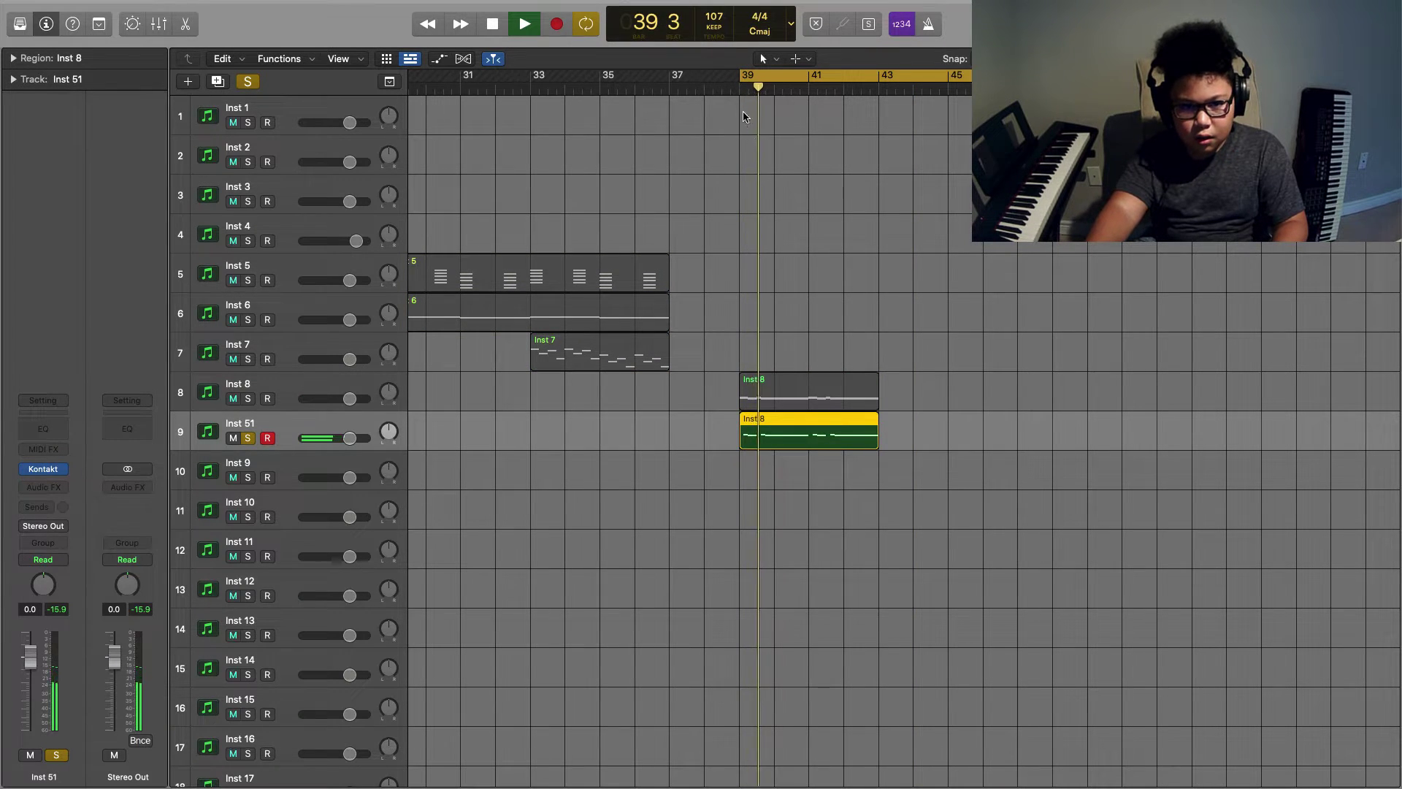
pyautogui.hscroll(-15, 742, 102)
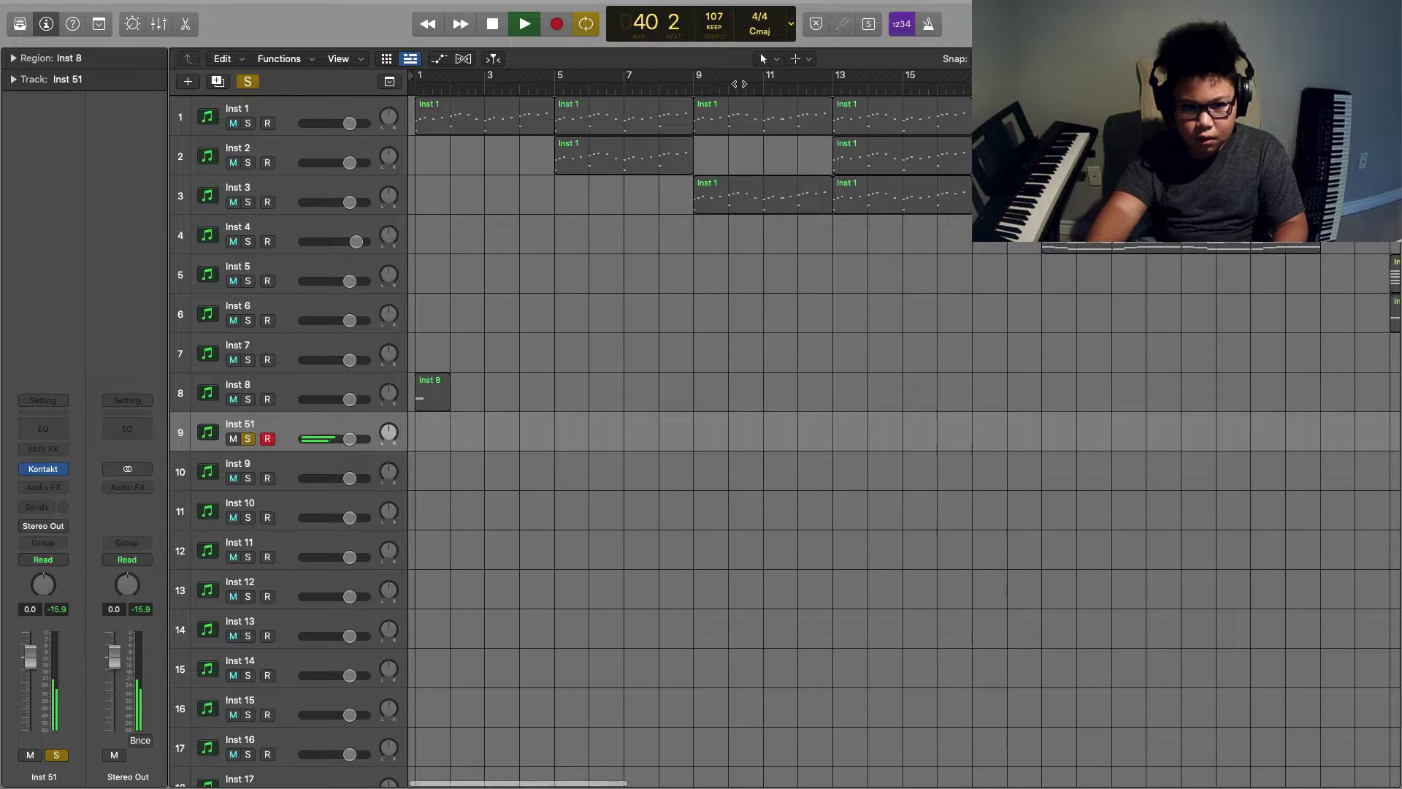
pyautogui.moveTo(494, 366); pyautogui.dragTo(394, 407)
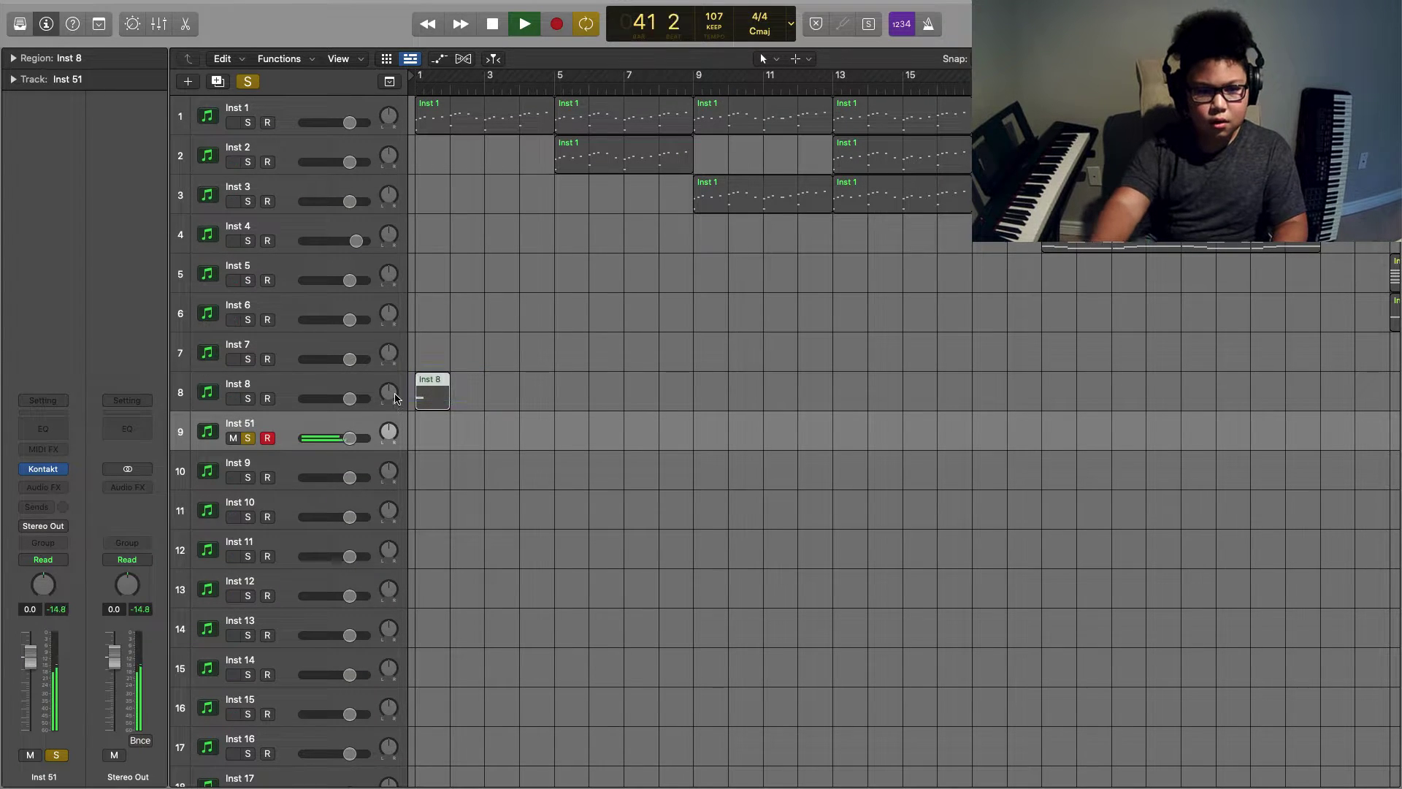
pyautogui.hotkey('ctrl', '.')
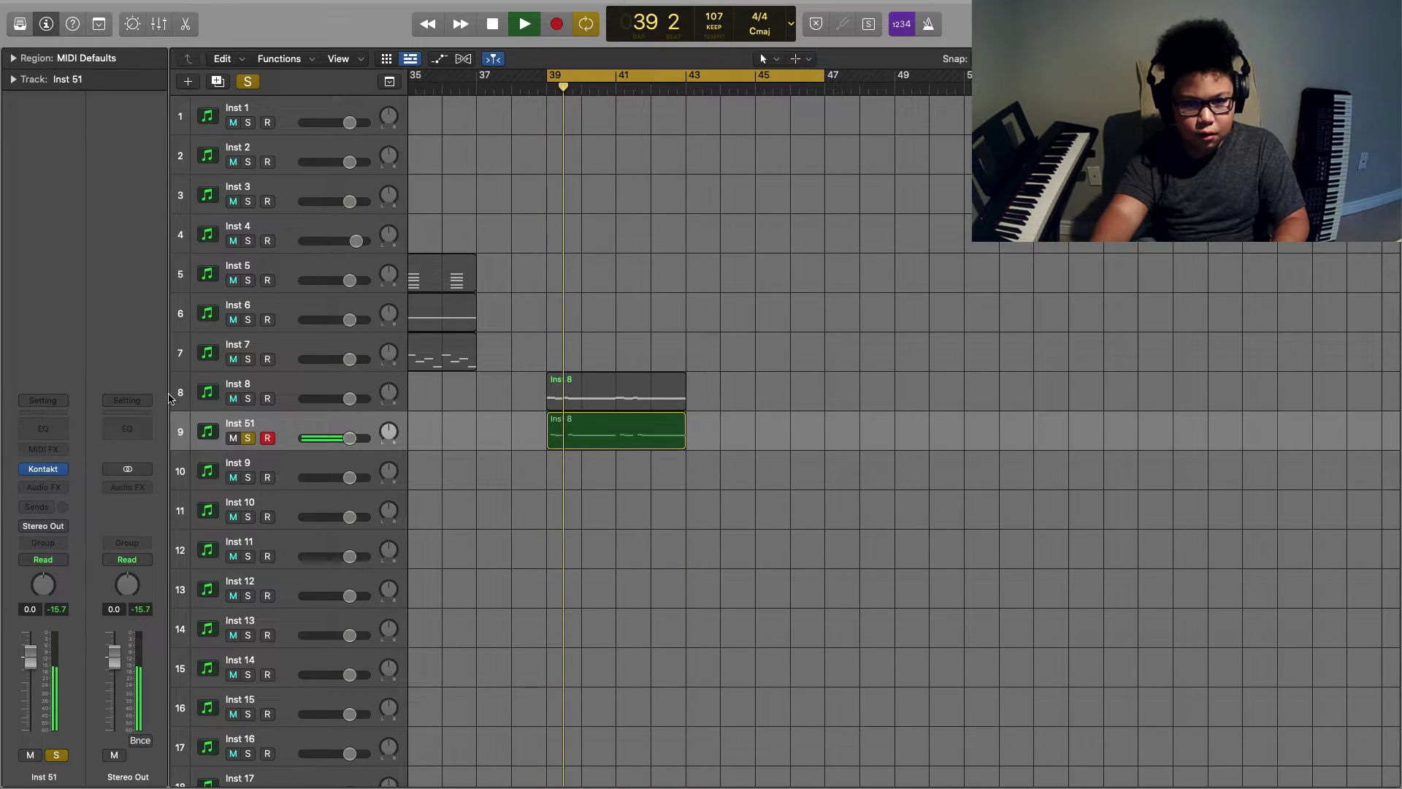
# Add a Channel EQ to Inst 51 with 48 dB/Oct cuts, low at about 360 Hz and high at about 2440 Hz
pyautogui.click(43, 429)
pyautogui.click(492, 436)
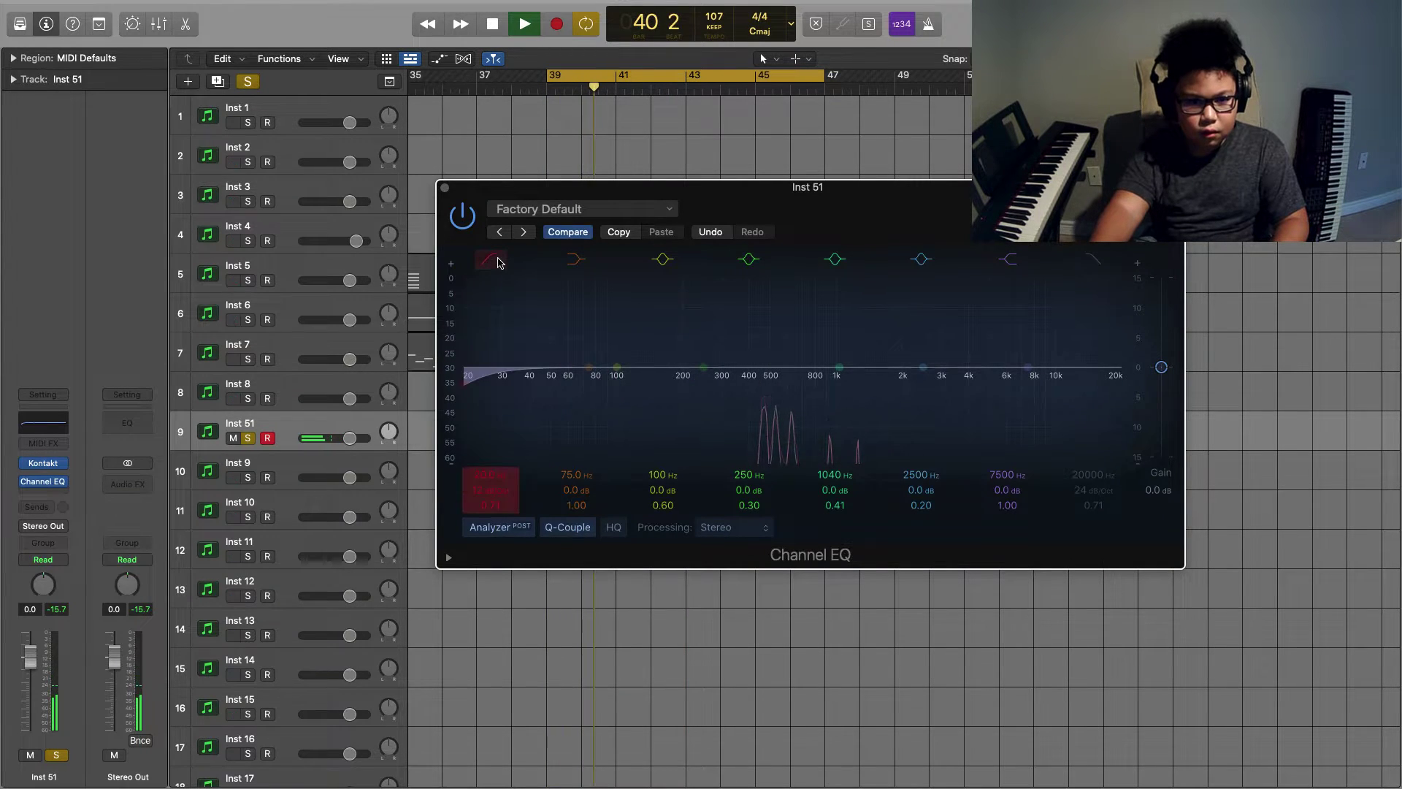
pyautogui.moveTo(485, 463); pyautogui.dragTo(744, 401)
pyautogui.moveTo(1095, 361); pyautogui.dragTo(922, 384)
pyautogui.moveTo(1088, 490); pyautogui.dragTo(1088, 471)
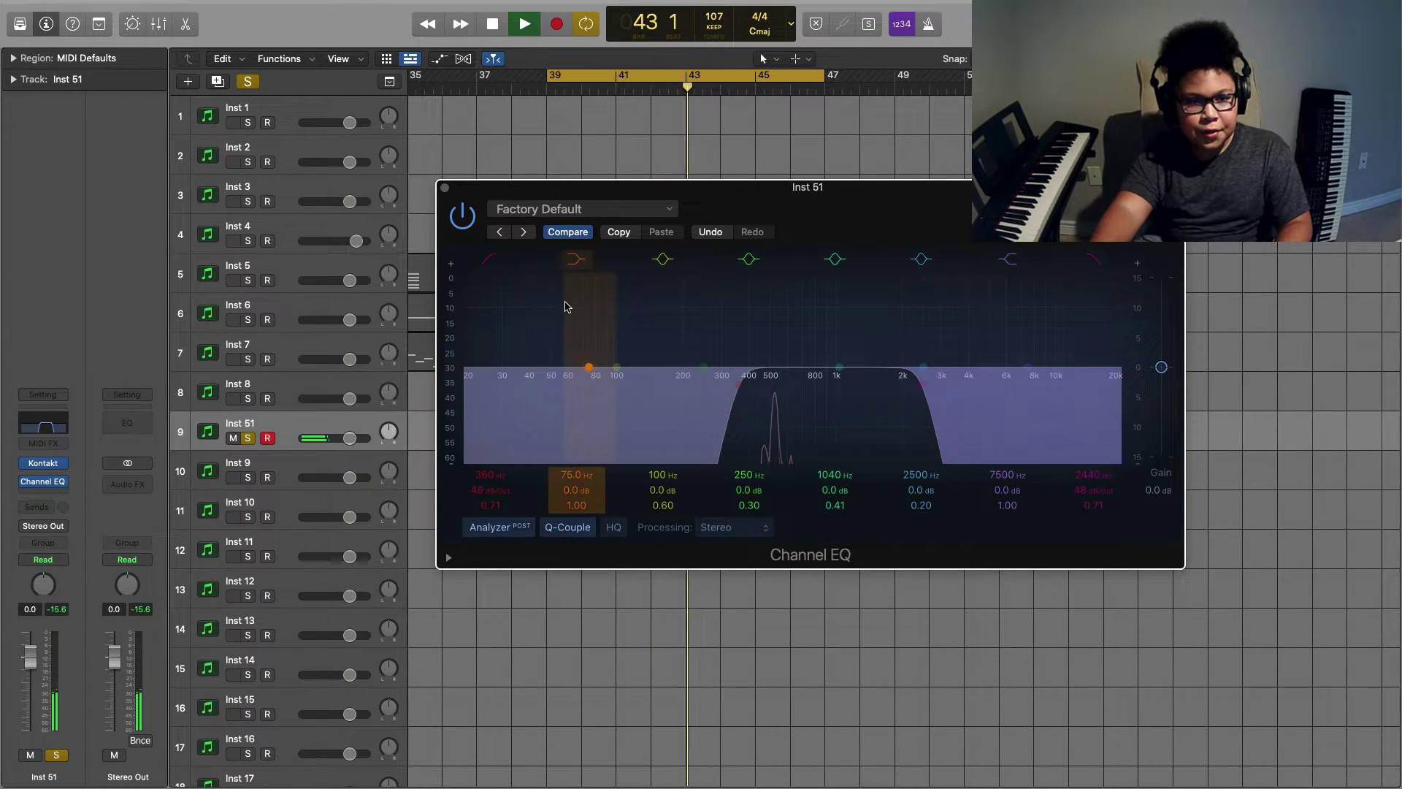
pyautogui.click(444, 189)
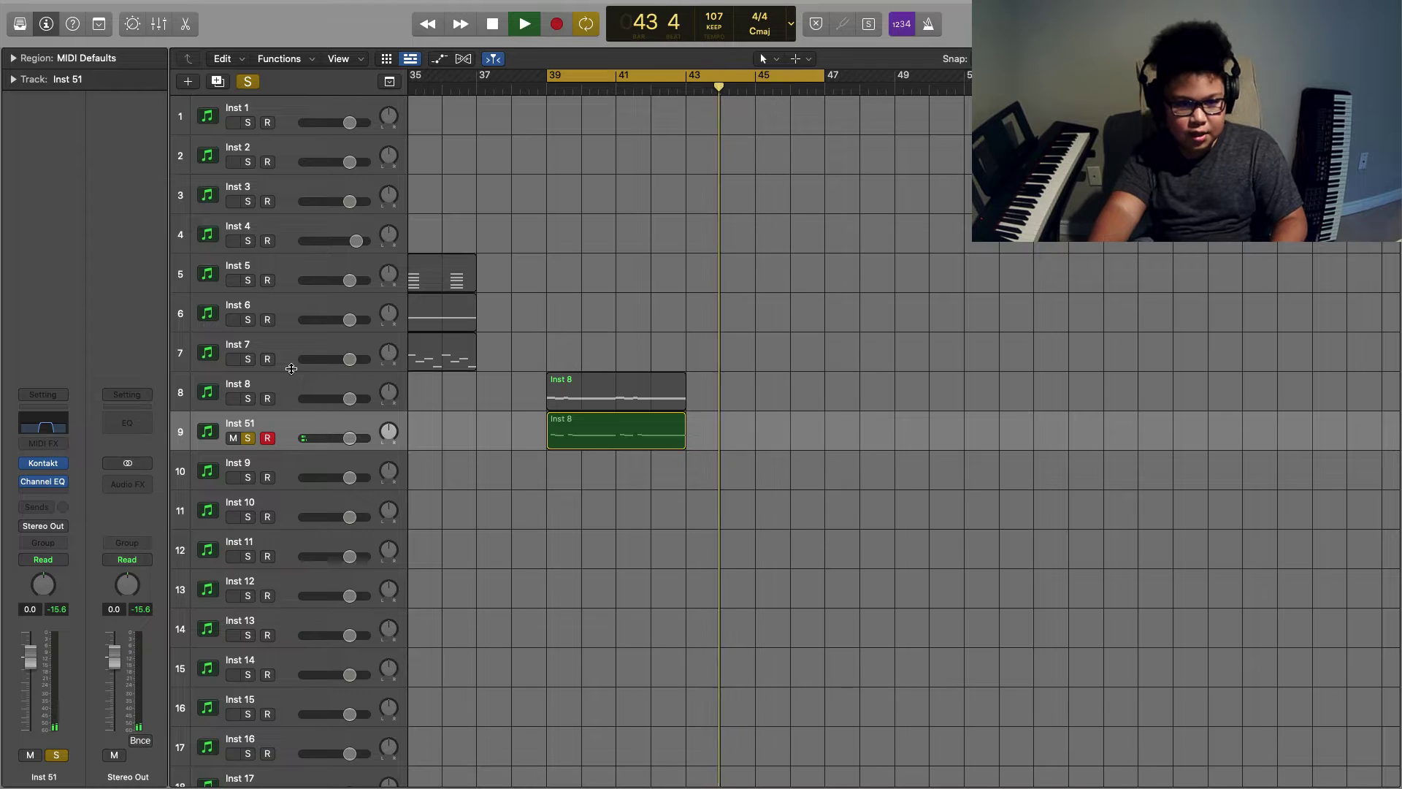
# Solo Inst 8 alongside Inst 51 and replay both parts from bar 39
pyautogui.click(249, 398)
pyautogui.press('space')
pyautogui.press('space')
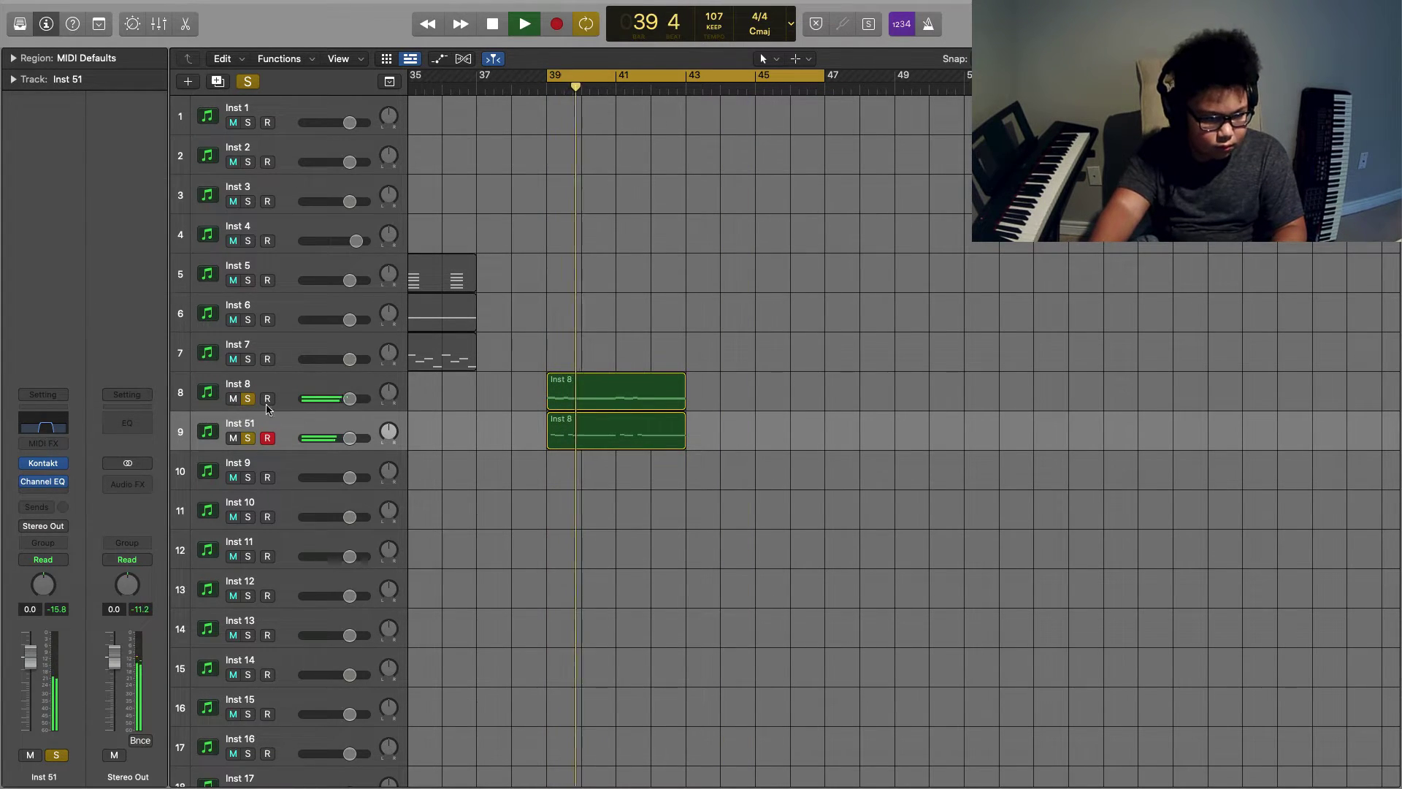
# Add the Vinyl effect to the Inst 8 track and set its Dust to 0%
pyautogui.click(197, 397)
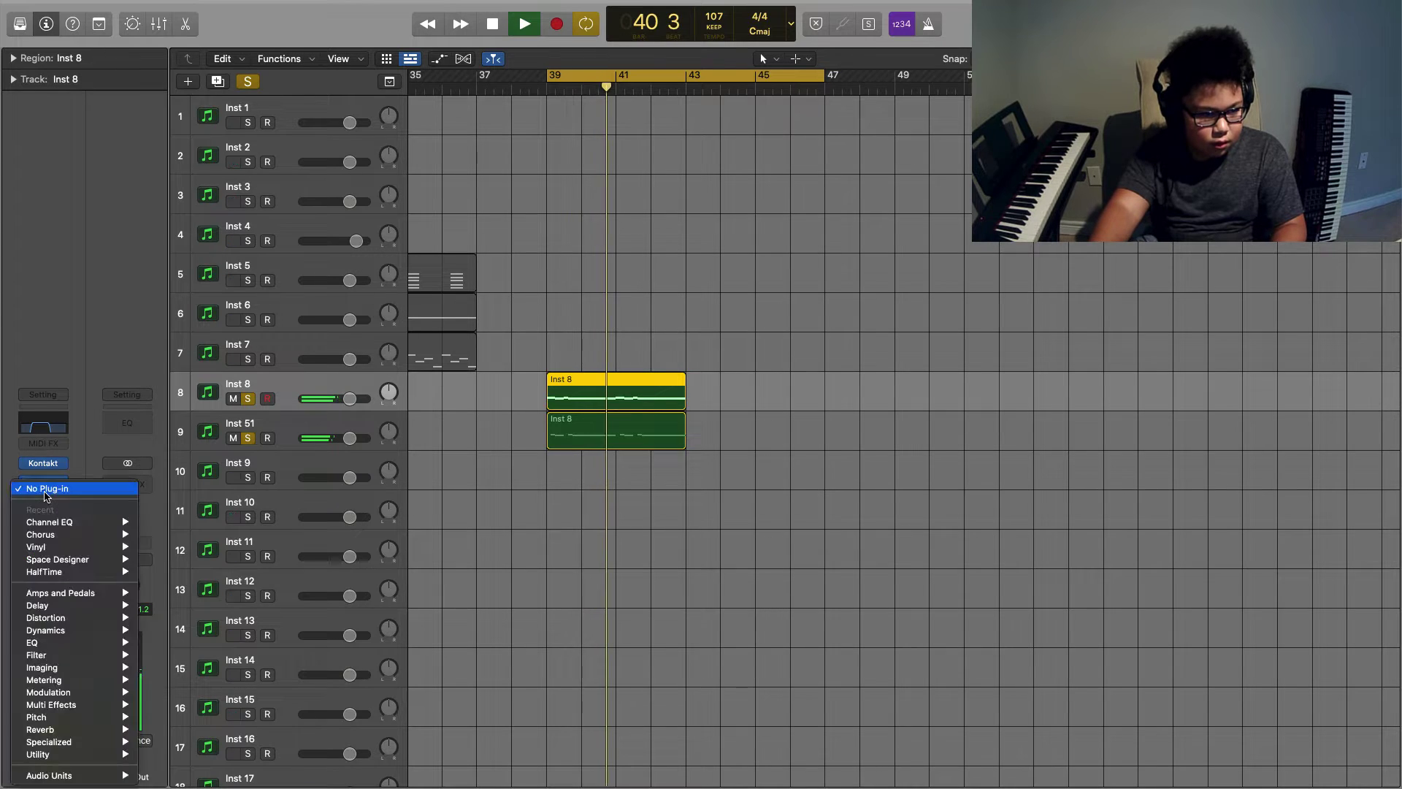
pyautogui.click(43, 492)
pyautogui.click(1042, 387)
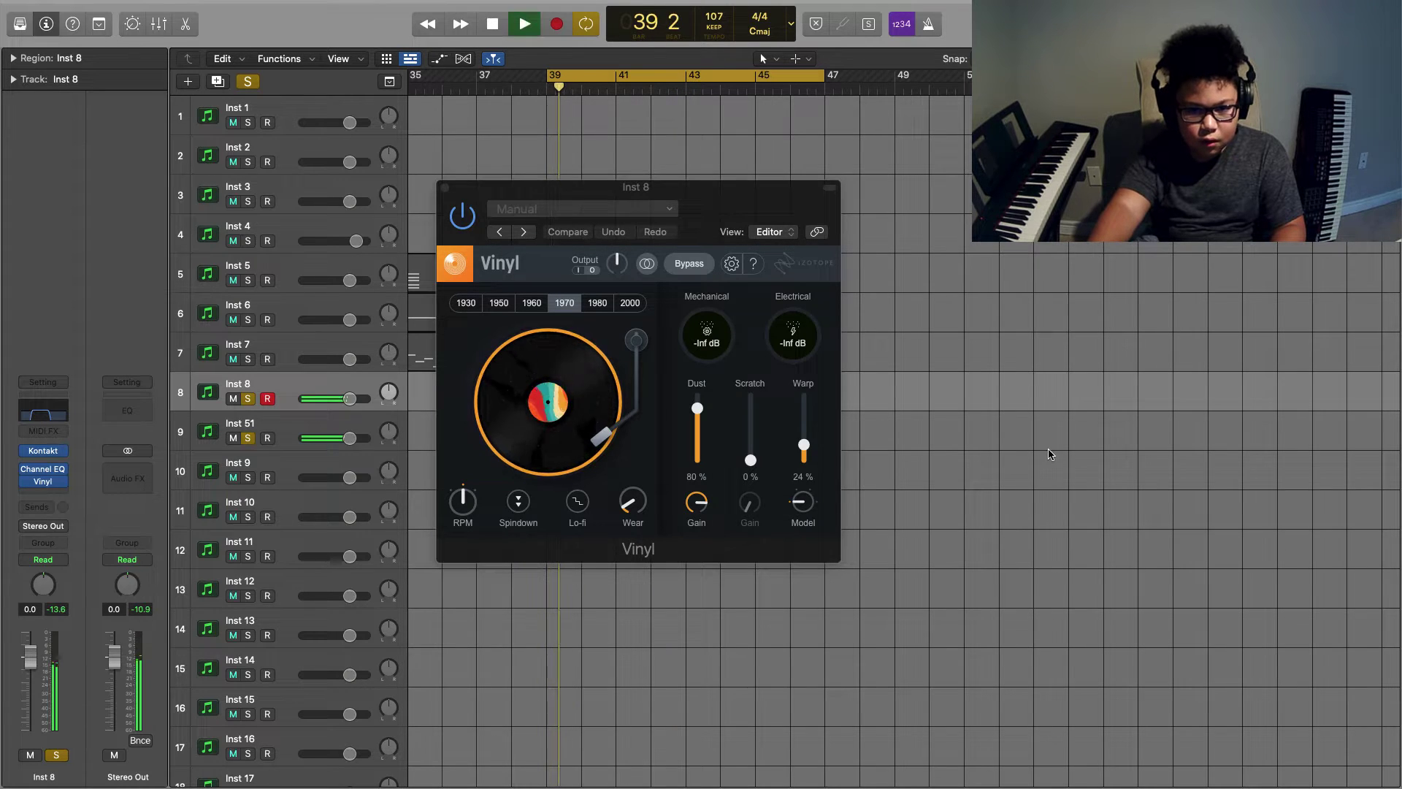
pyautogui.moveTo(697, 409); pyautogui.dragTo(698, 413)
pyautogui.moveTo(698, 587); pyautogui.dragTo(700, 666)
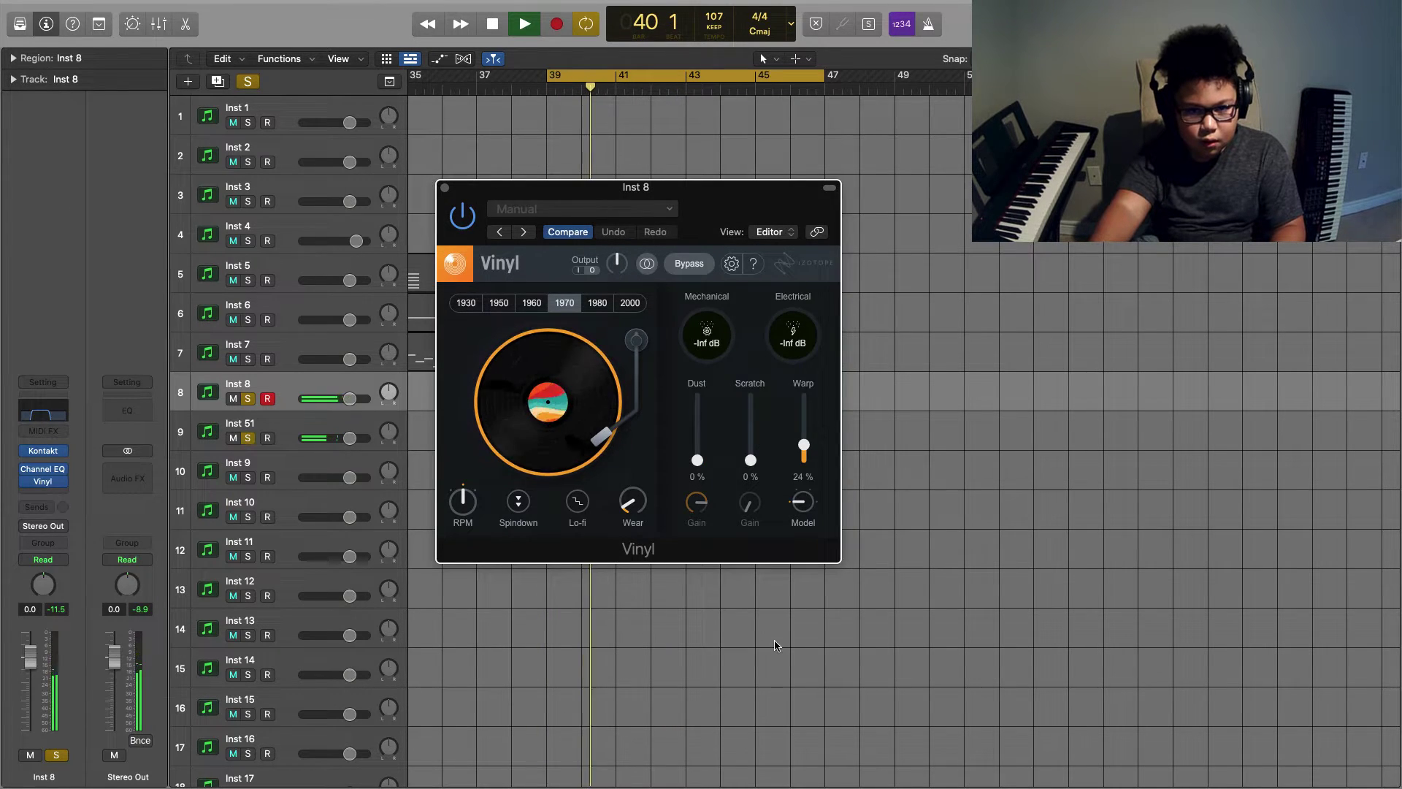
# Audition Vinyl's 1980 and 1930 settings on Inst 8, choose 1960, and close the plug-in
pyautogui.click(597, 302)
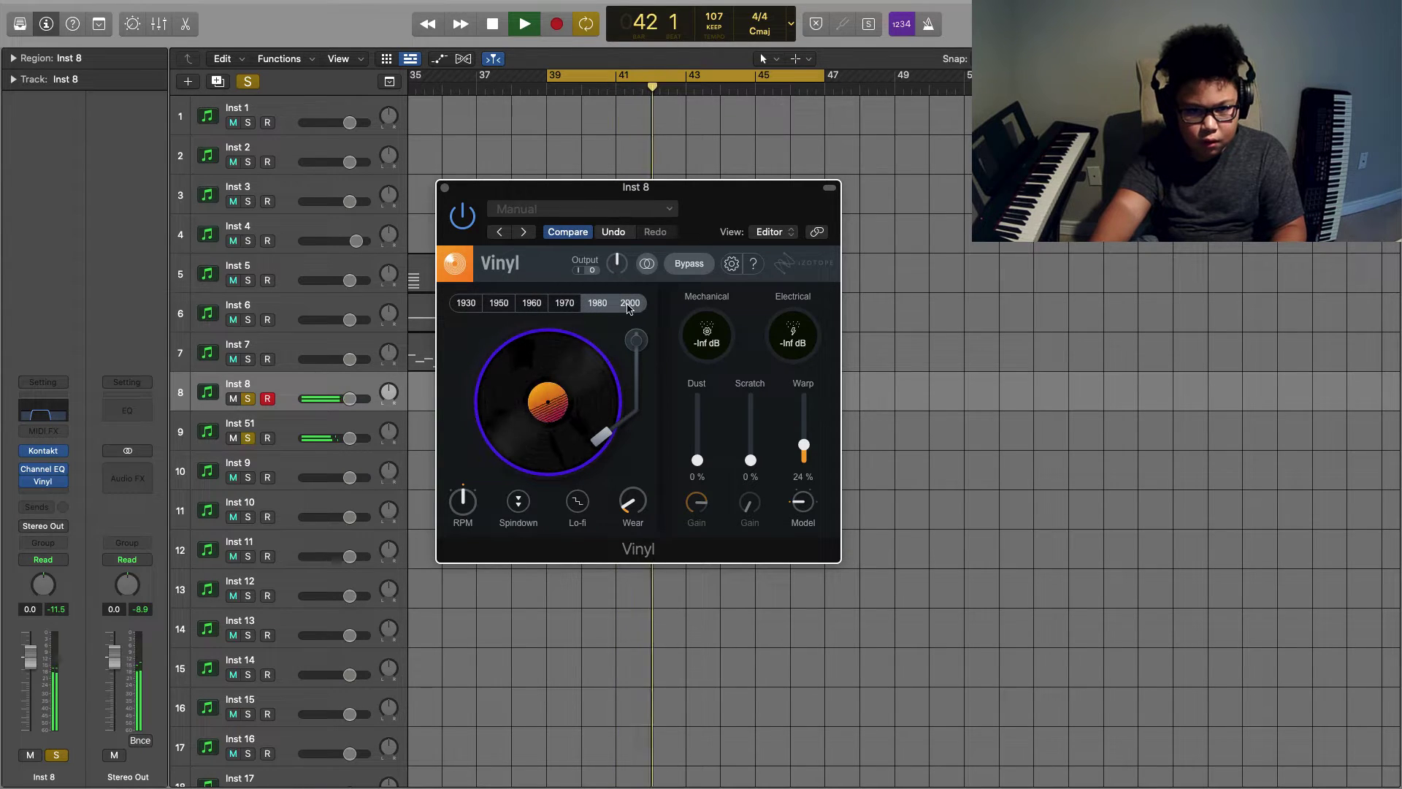
pyautogui.click(466, 302)
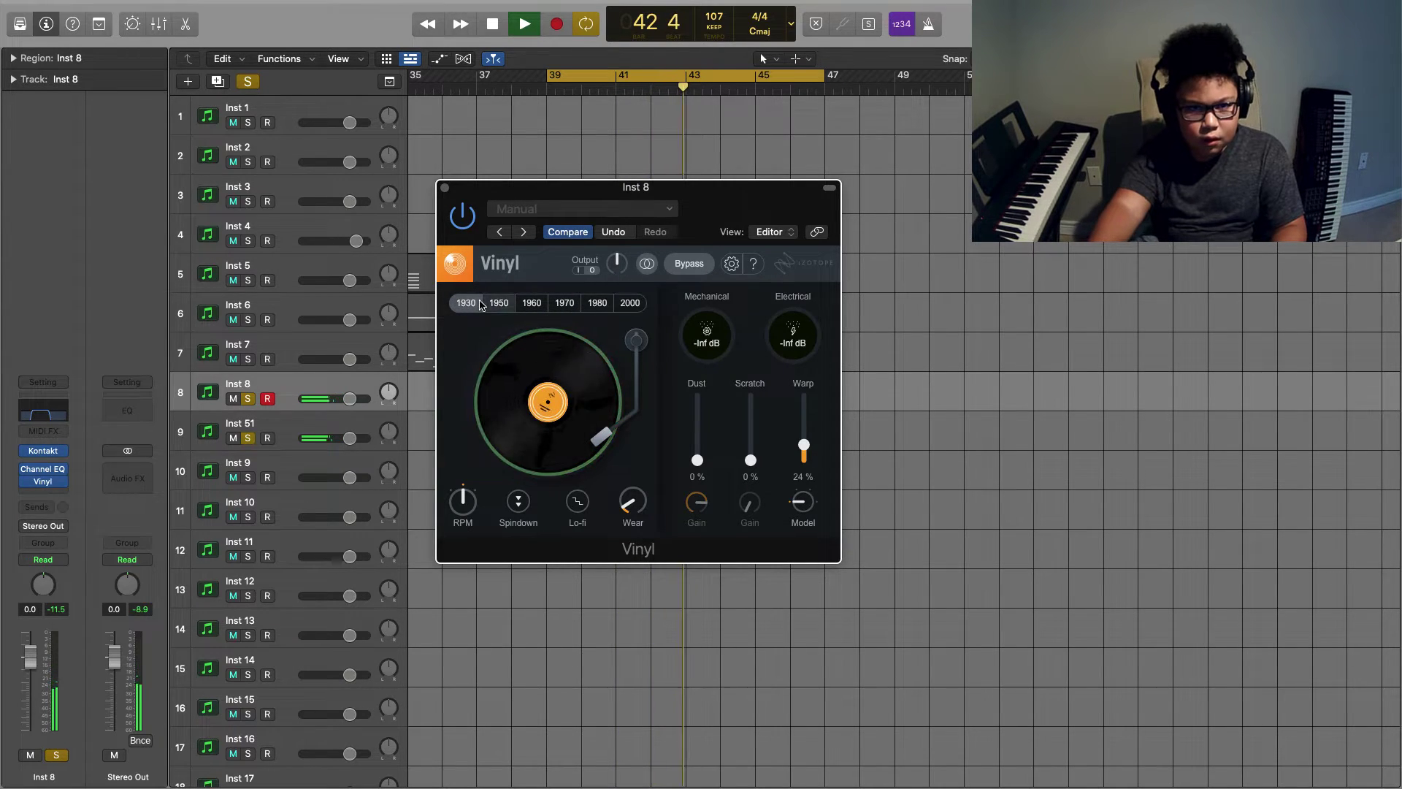
pyautogui.click(589, 139)
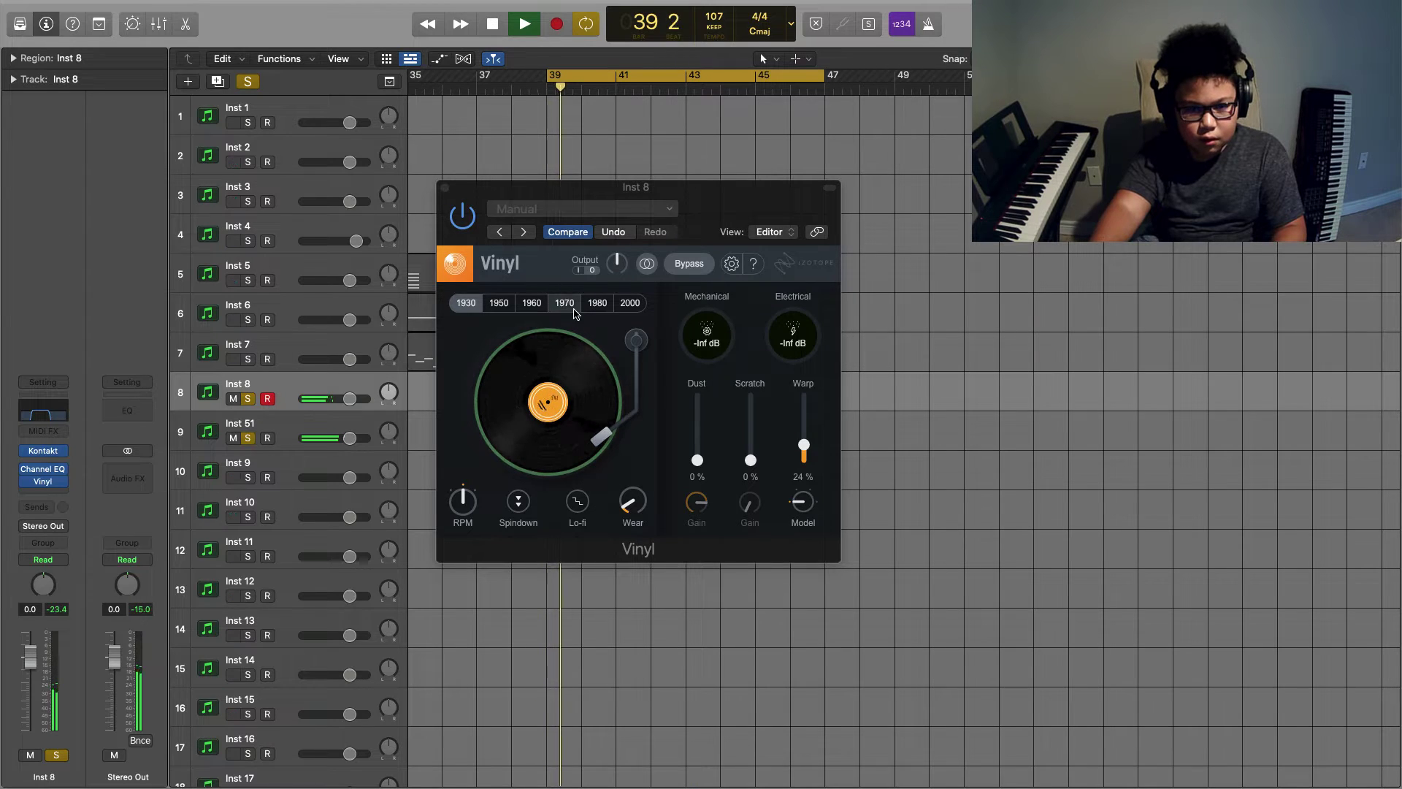
pyautogui.click(545, 304)
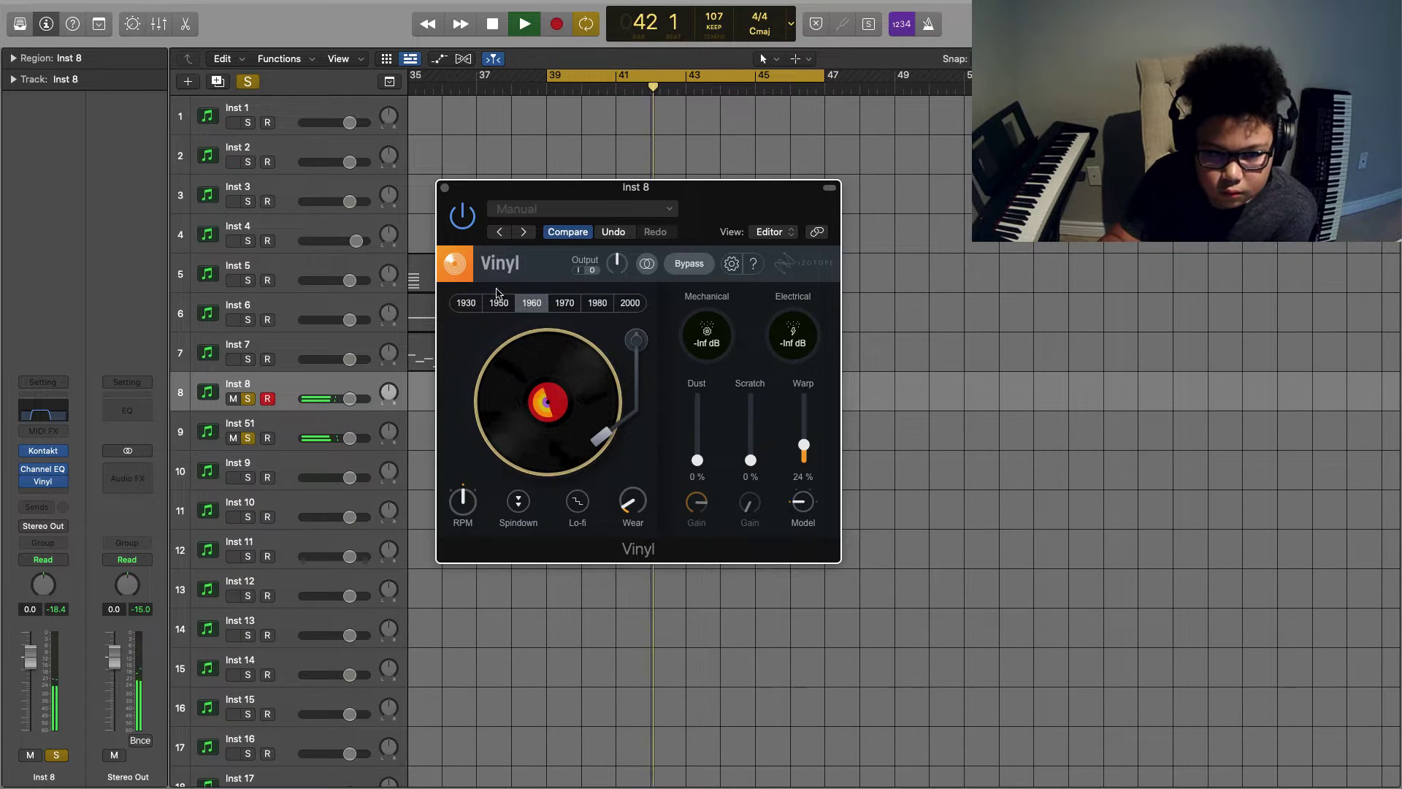
pyautogui.click(446, 188)
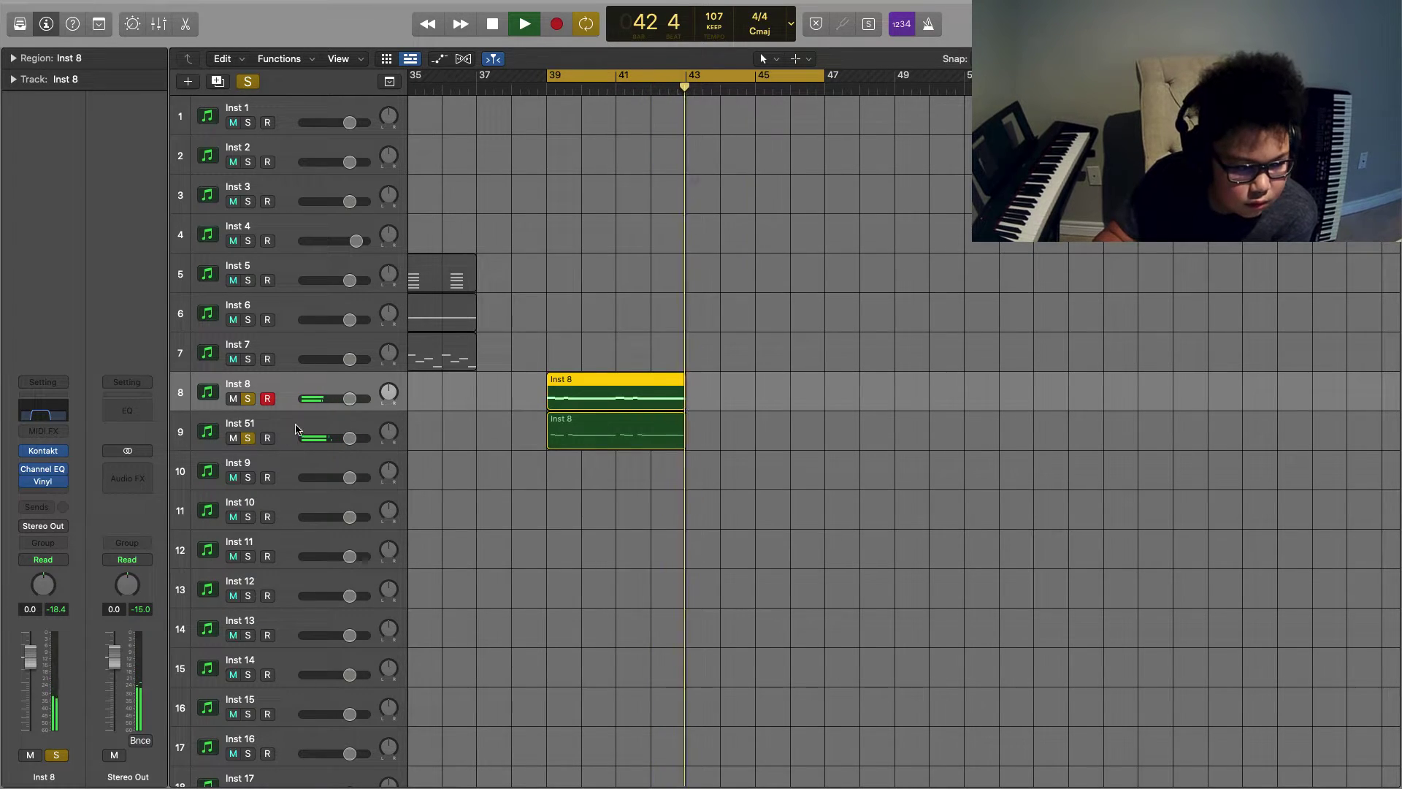
# Add the Vinyl effect to the Inst 51 track with the year 1960, Dust at 0% and Warp at 24%
pyautogui.press('Down')
pyautogui.click(44, 488)
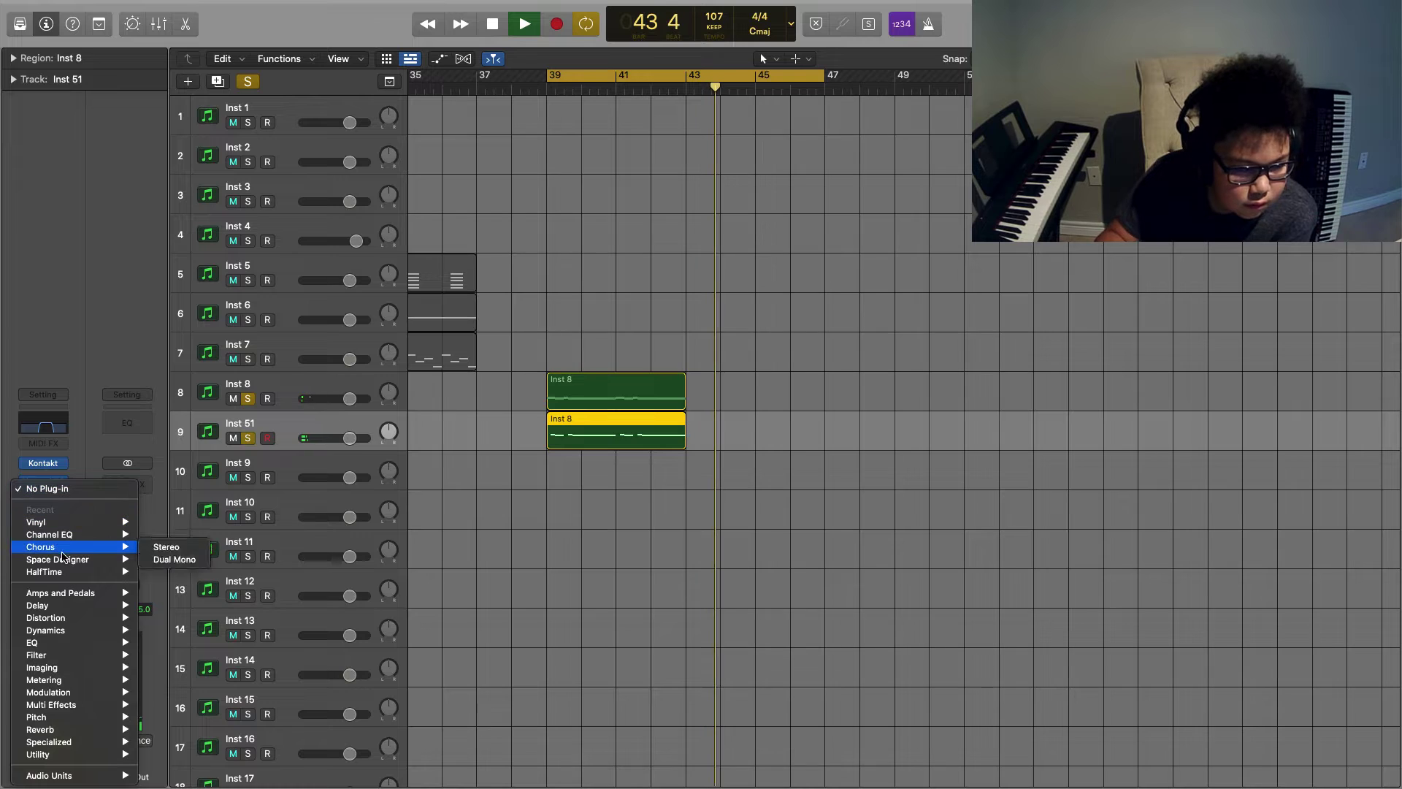
pyautogui.click(168, 532)
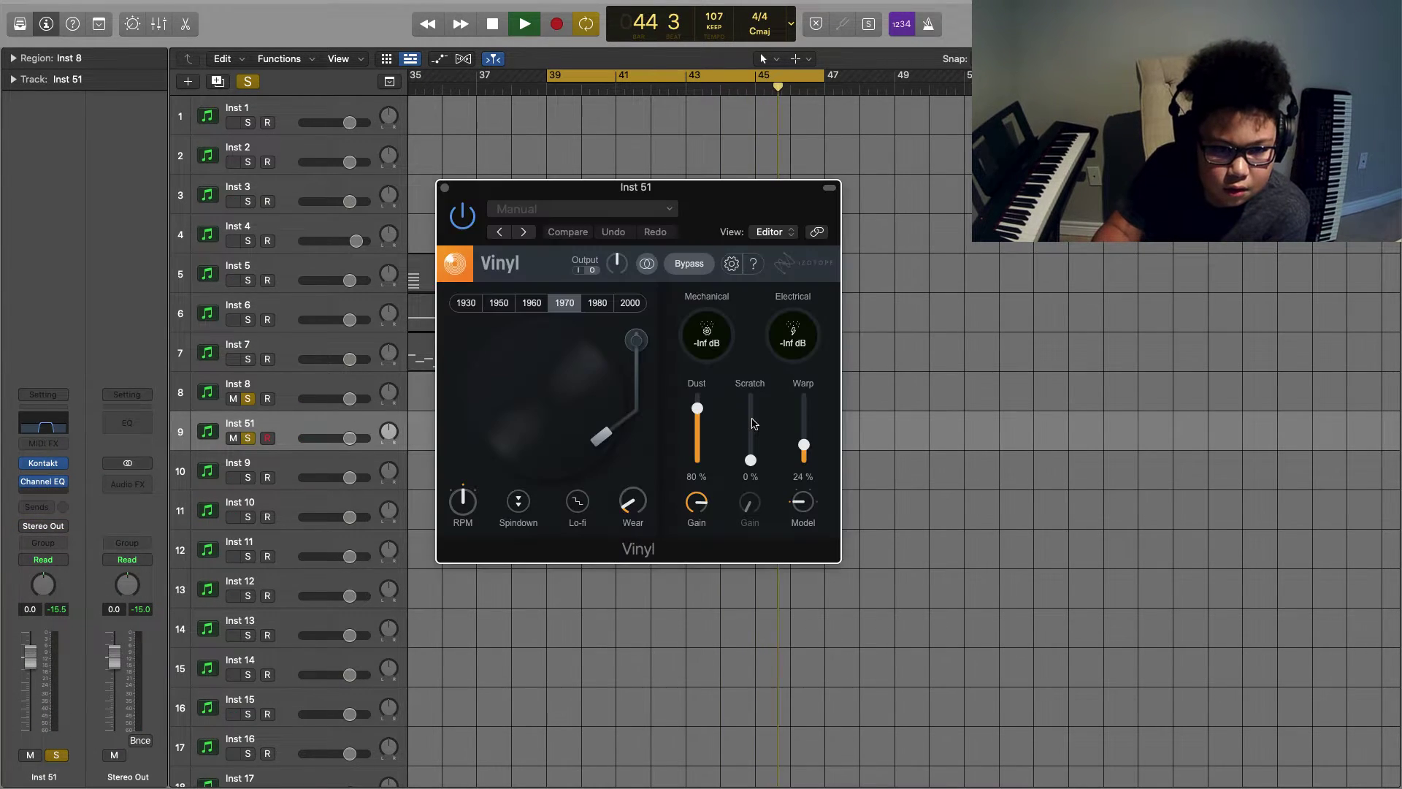
pyautogui.click(532, 305)
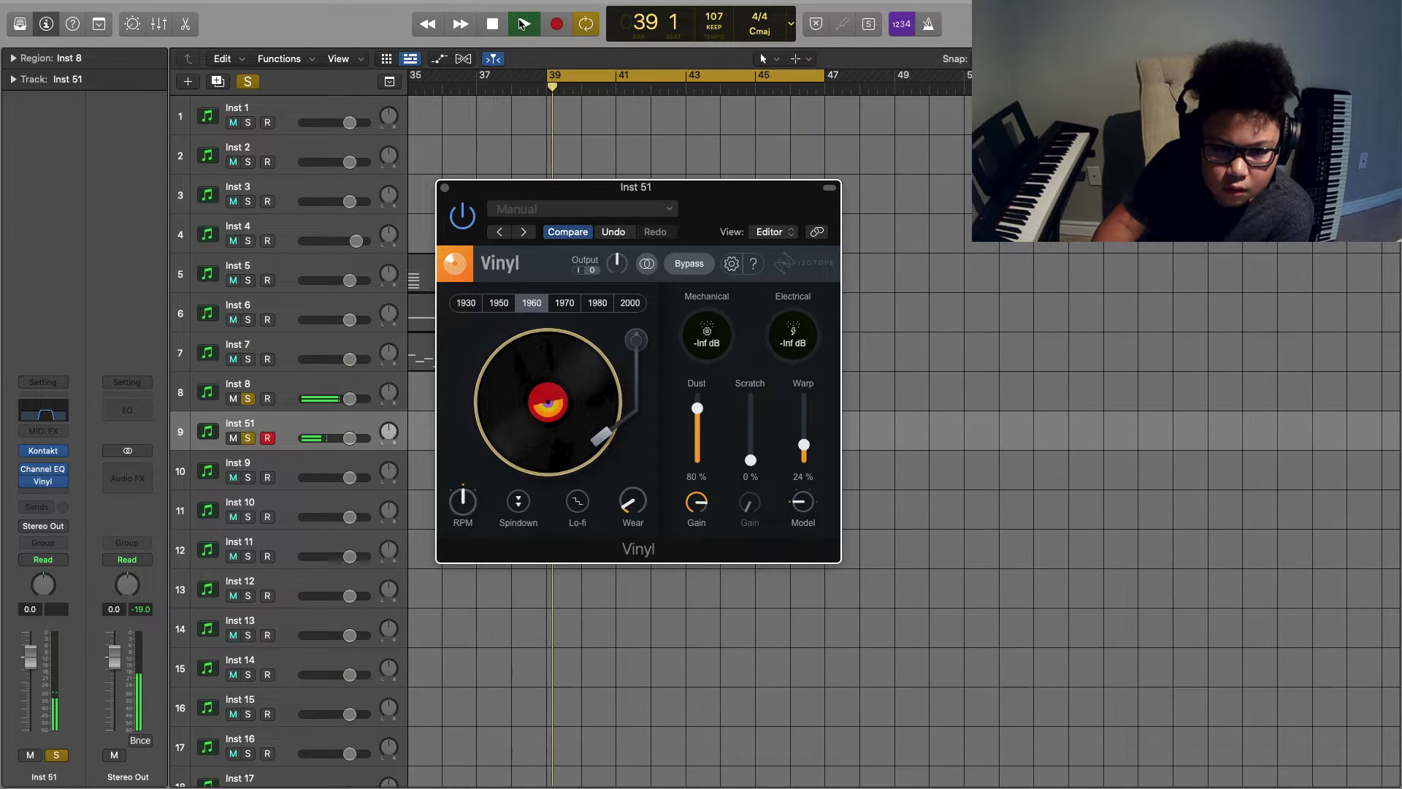
pyautogui.moveTo(698, 412); pyautogui.dragTo(700, 532)
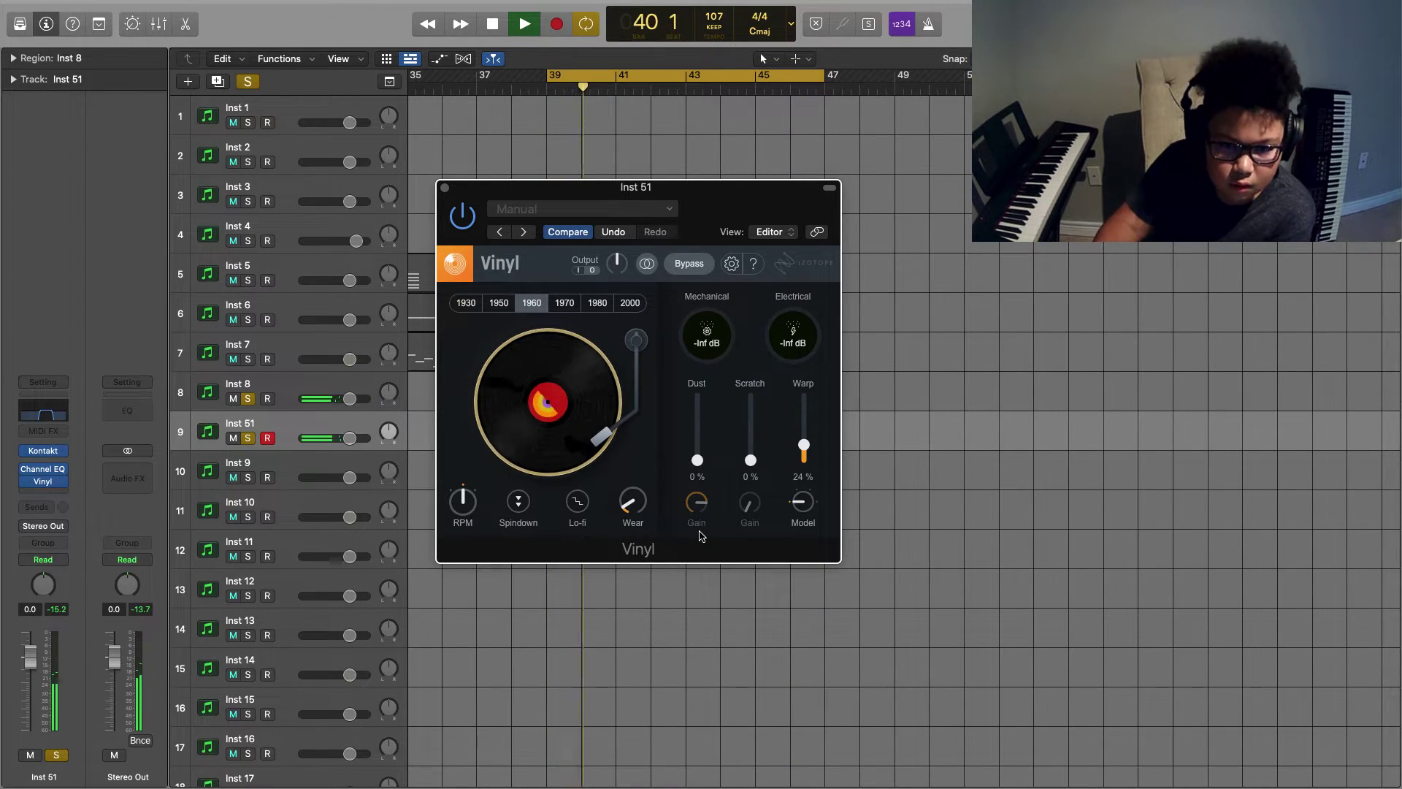
pyautogui.moveTo(801, 465)
pyautogui.mouseDown()
pyautogui.moveTo(809, 420)
pyautogui.moveTo(806, 448)
pyautogui.mouseUp()
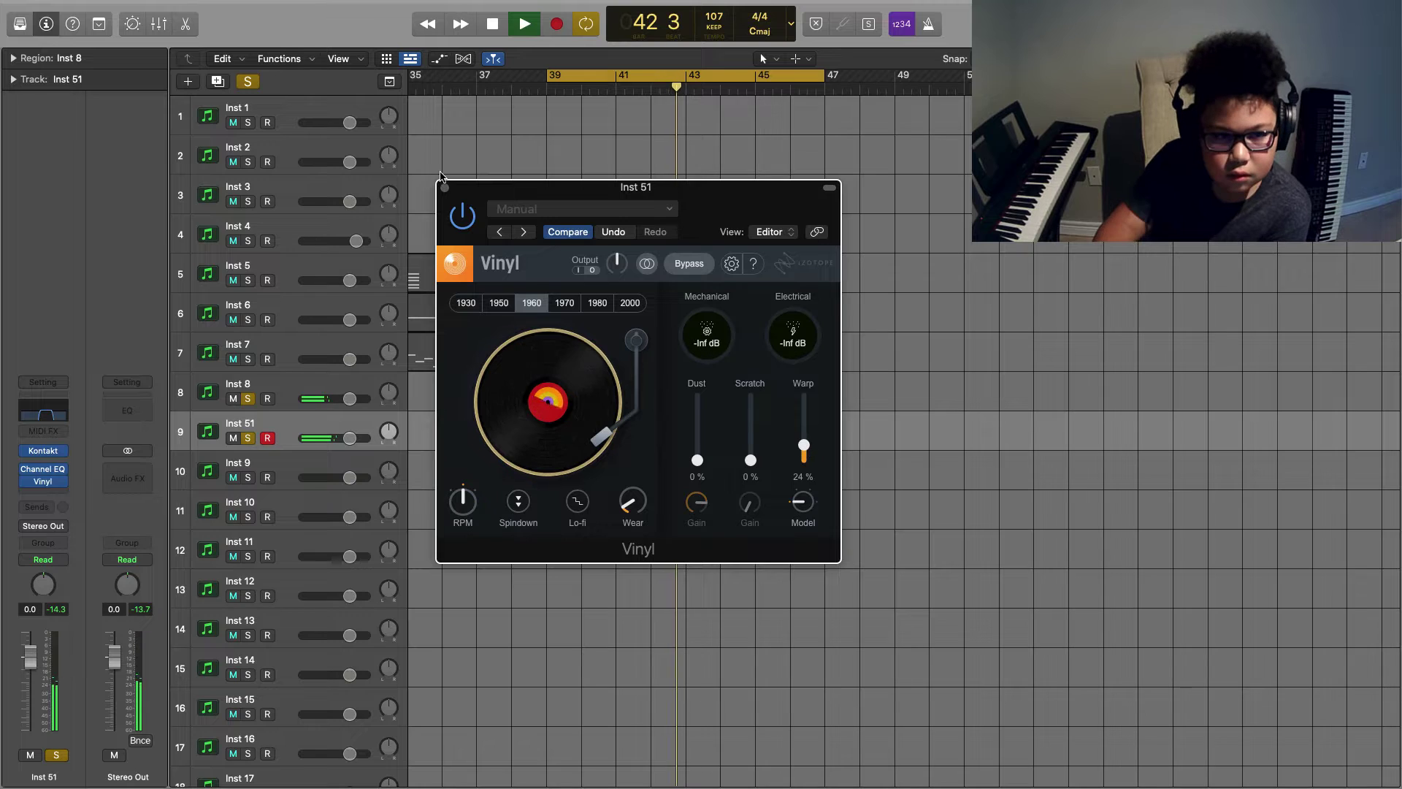
pyautogui.click(444, 187)
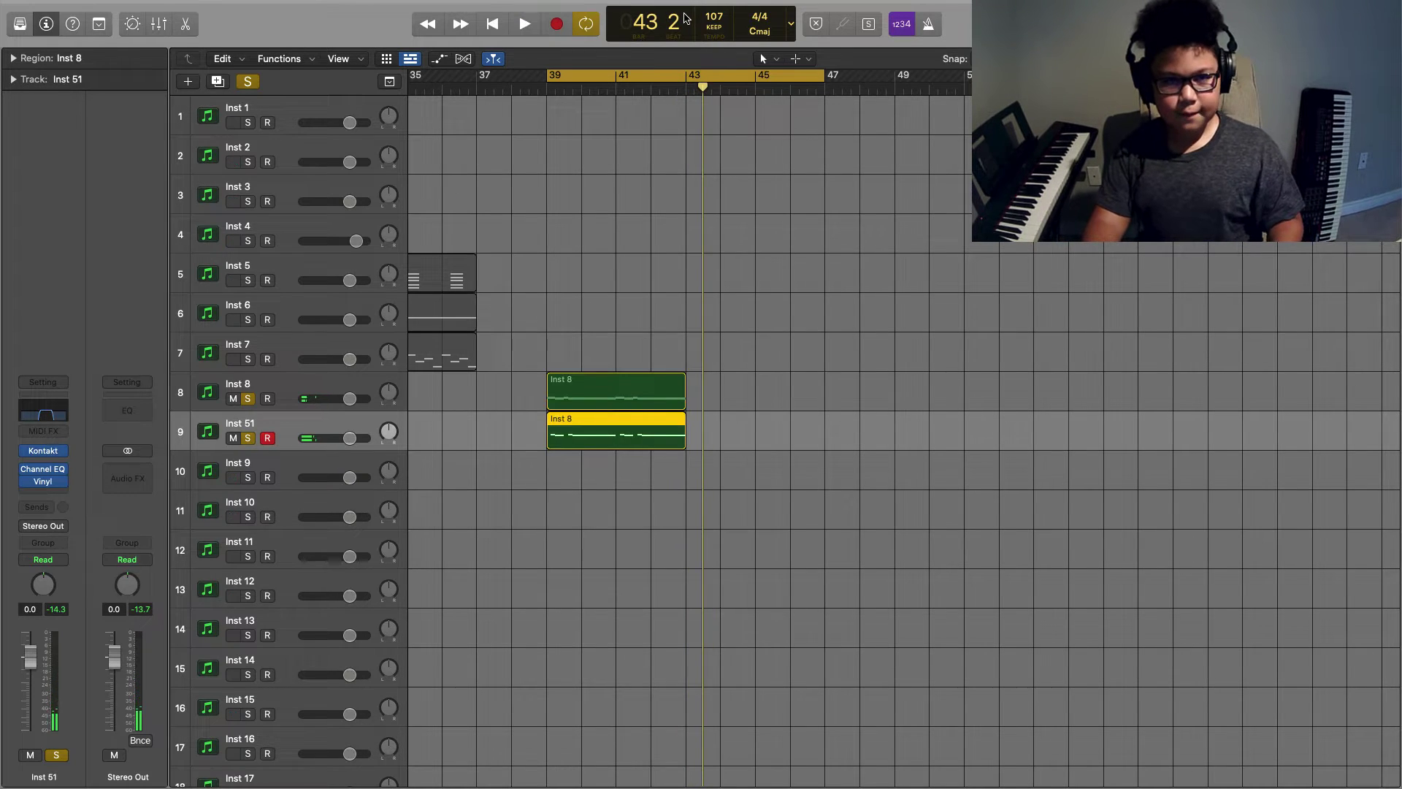
# Stop playback, return to bar 39, and review the Vinyl settings on the Inst 51 track
pyautogui.press('space')
pyautogui.click(491, 28)
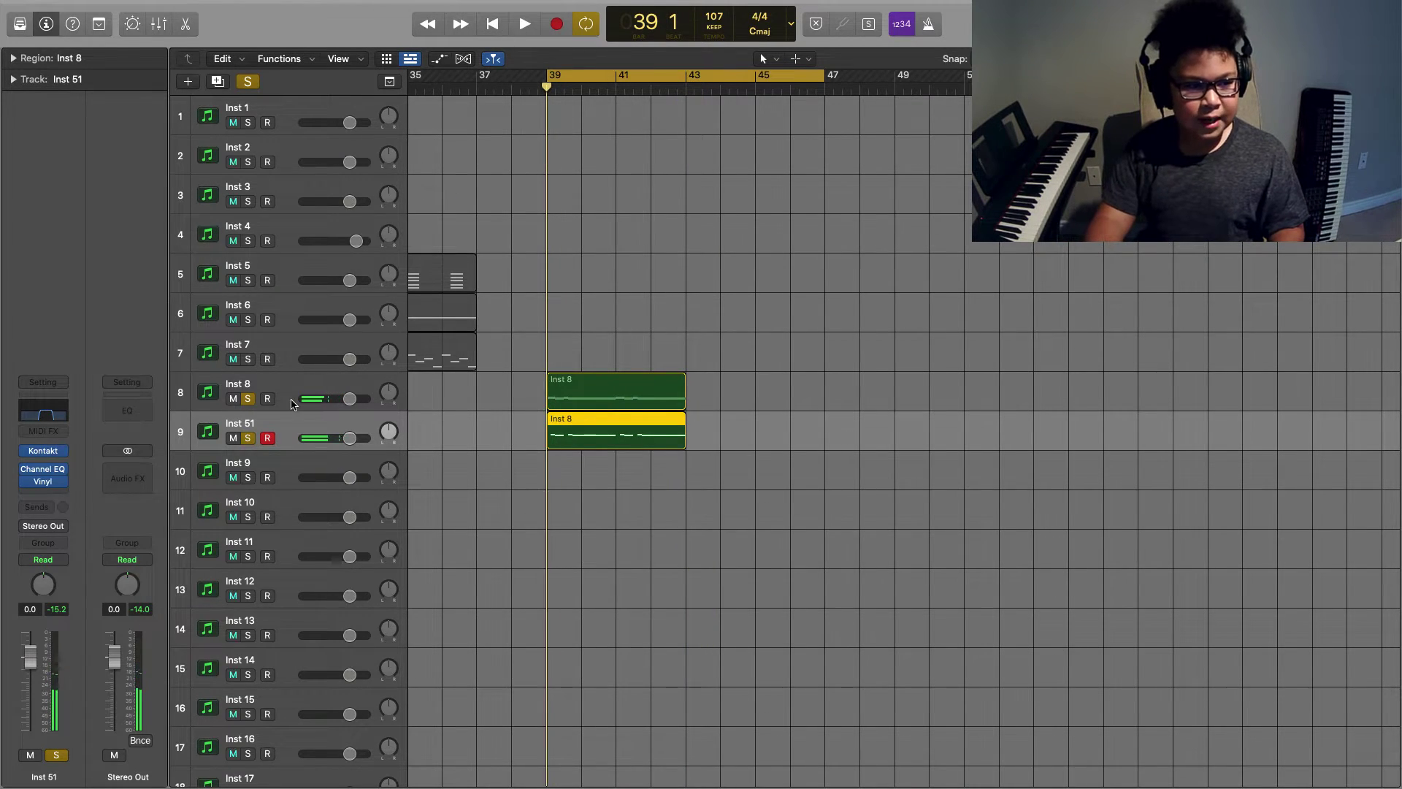
pyautogui.click(42, 481)
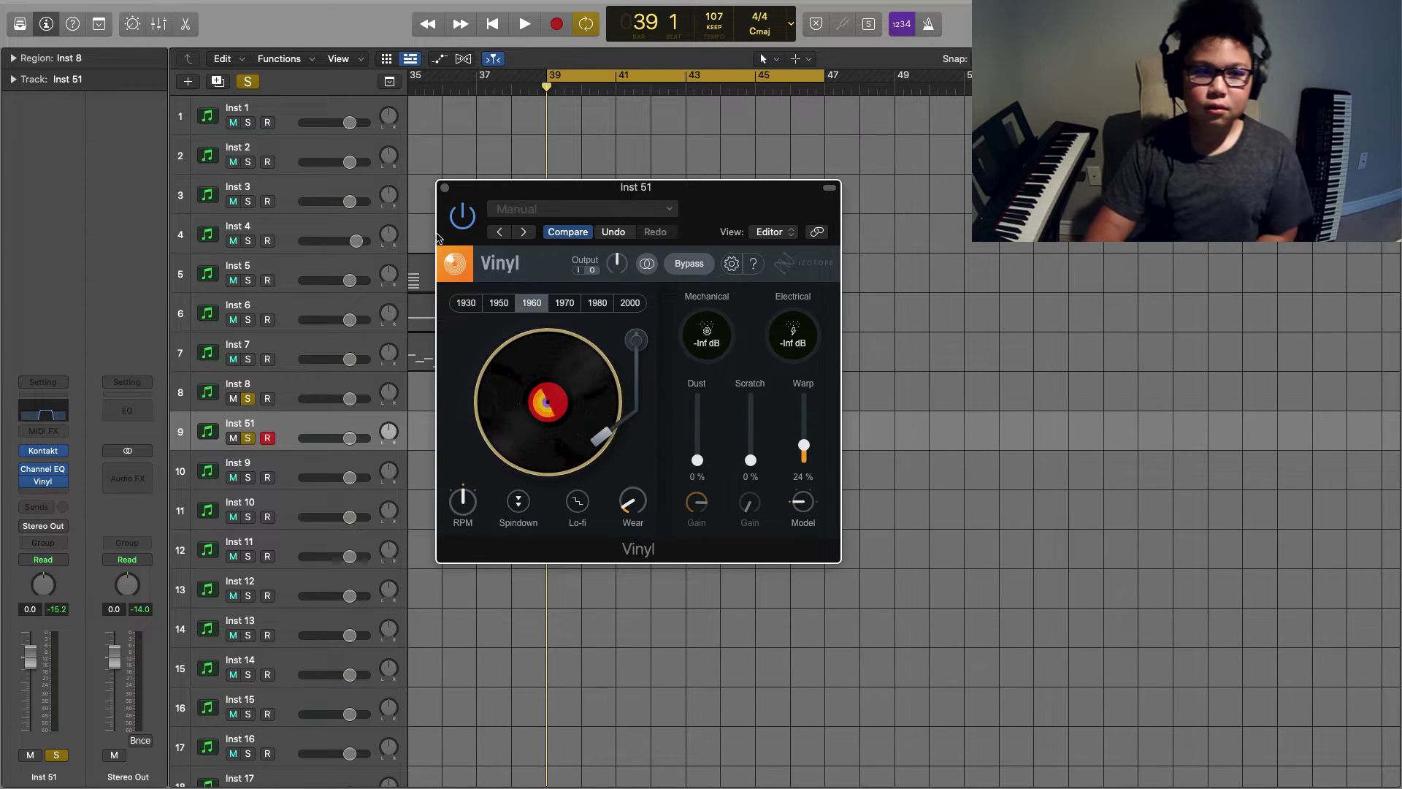
pyautogui.click(444, 190)
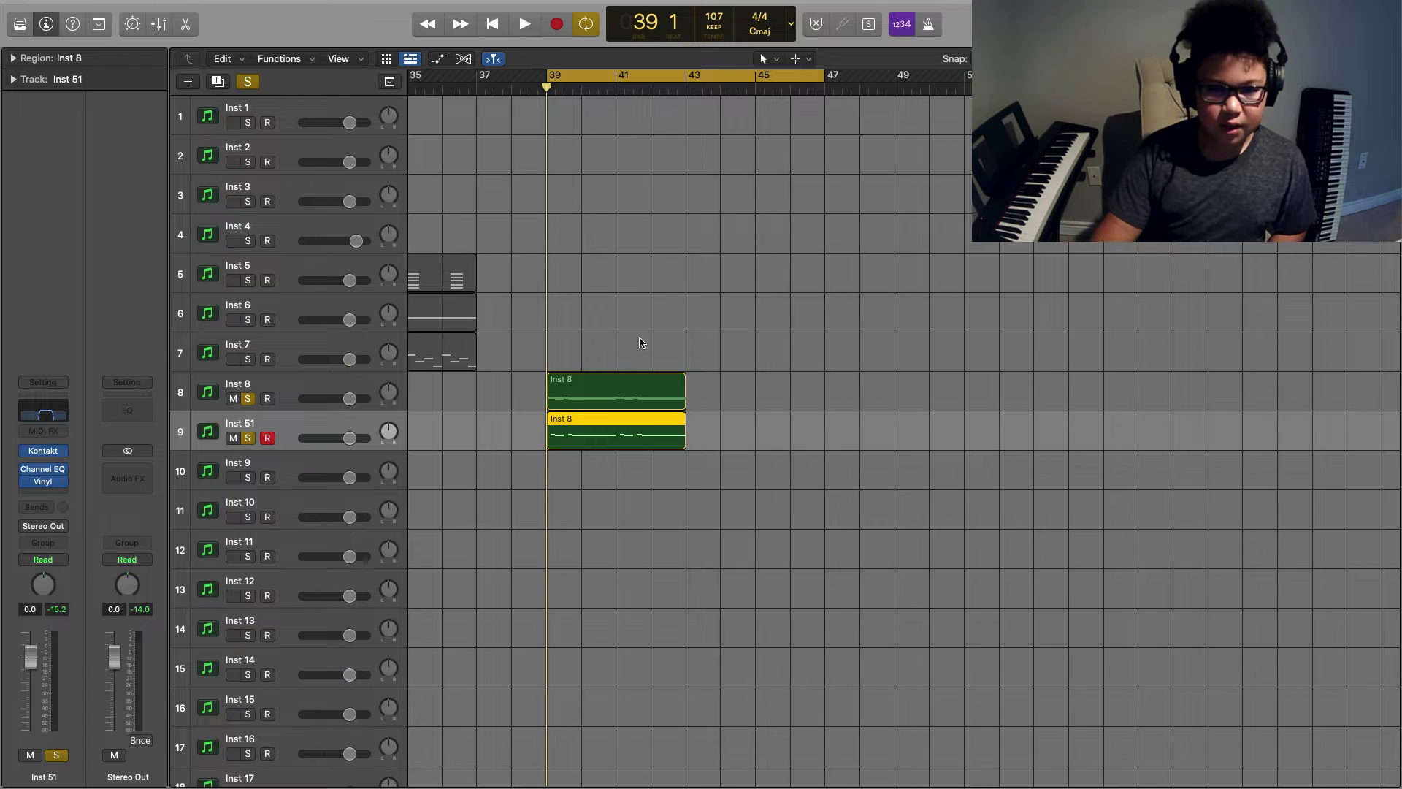
# Deselect the regions, play the Inst 8 and Inst 51 parts together from bar 39, and return the playhead to bar 39
pyautogui.moveTo(609, 343); pyautogui.dragTo(656, 451)
pyautogui.click(696, 378)
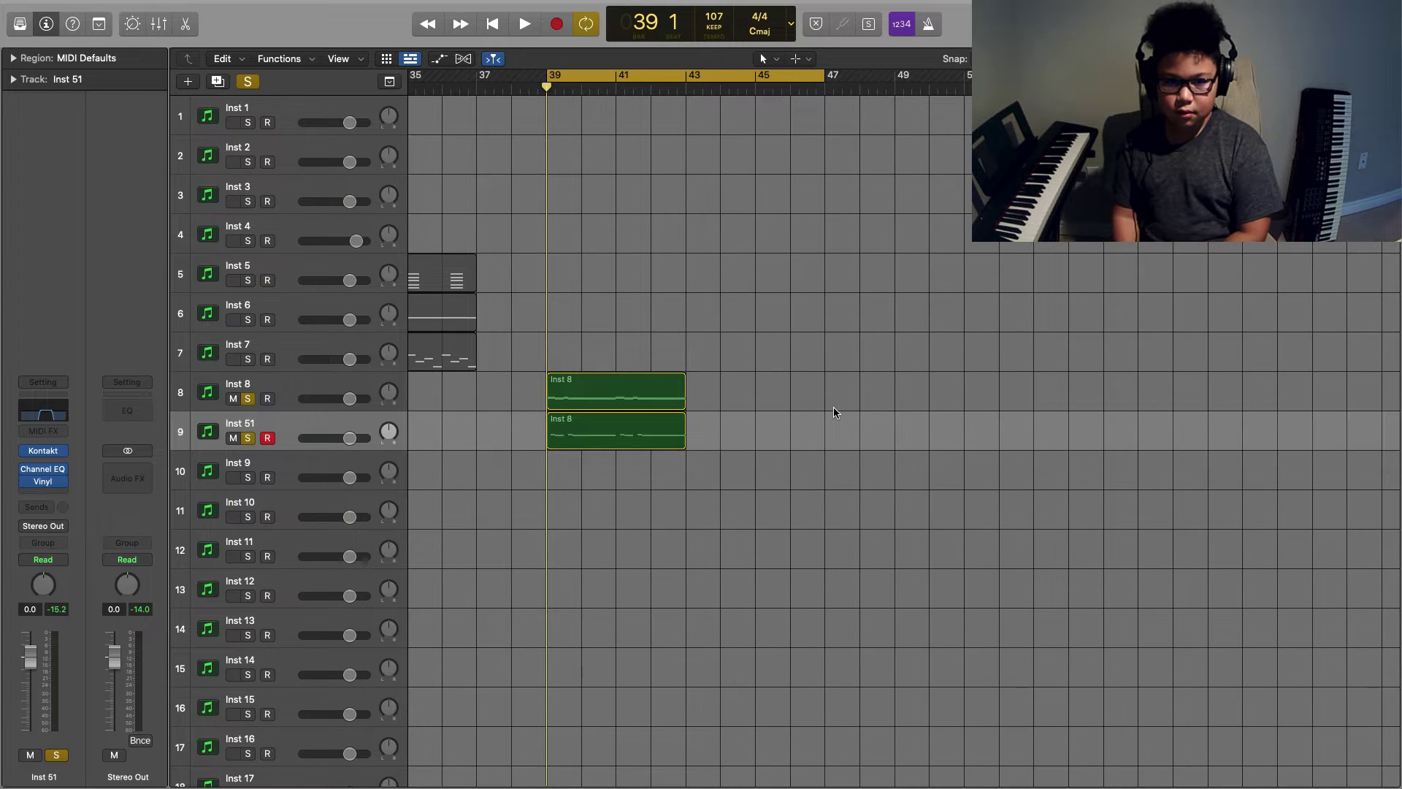
pyautogui.press('space')
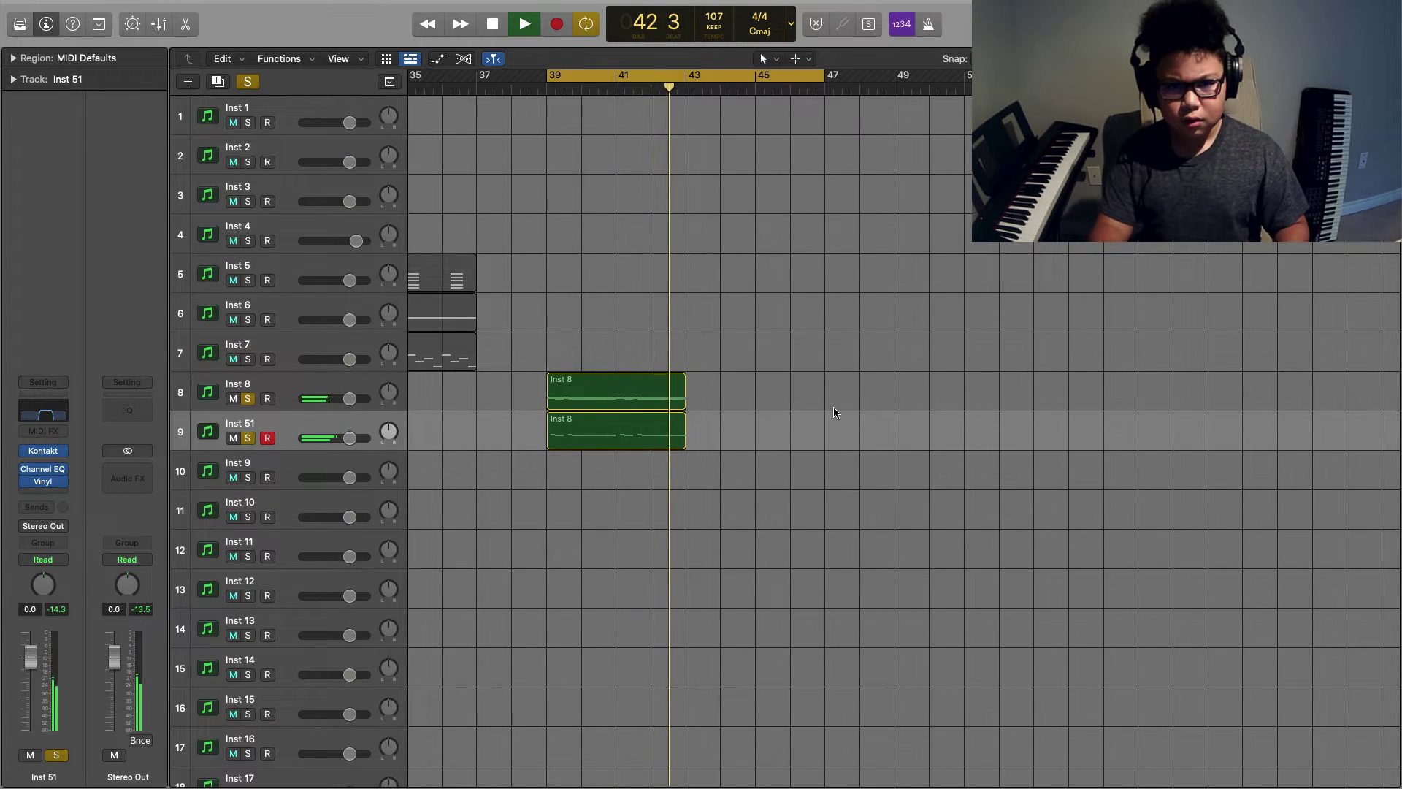
pyautogui.click(492, 23)
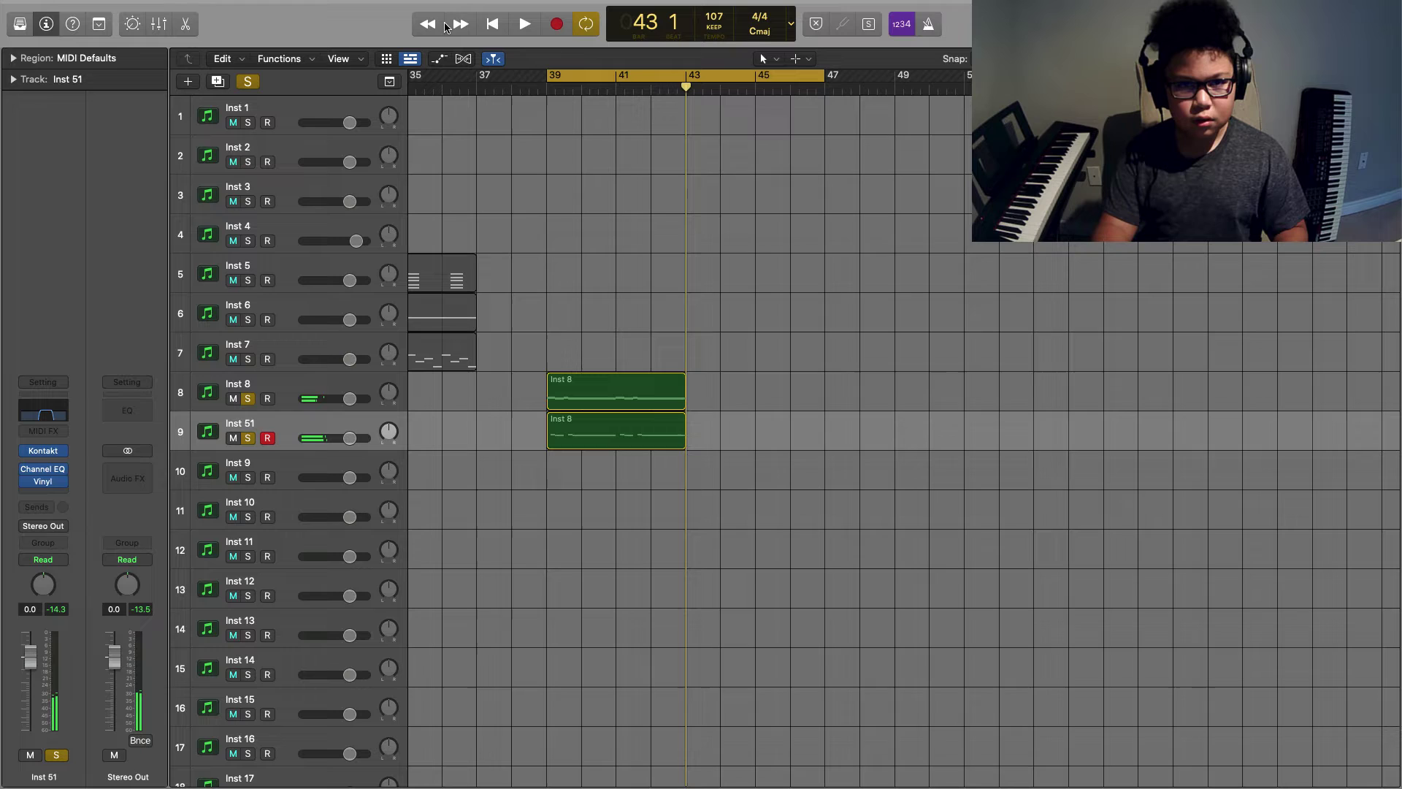
pyautogui.click(494, 24)
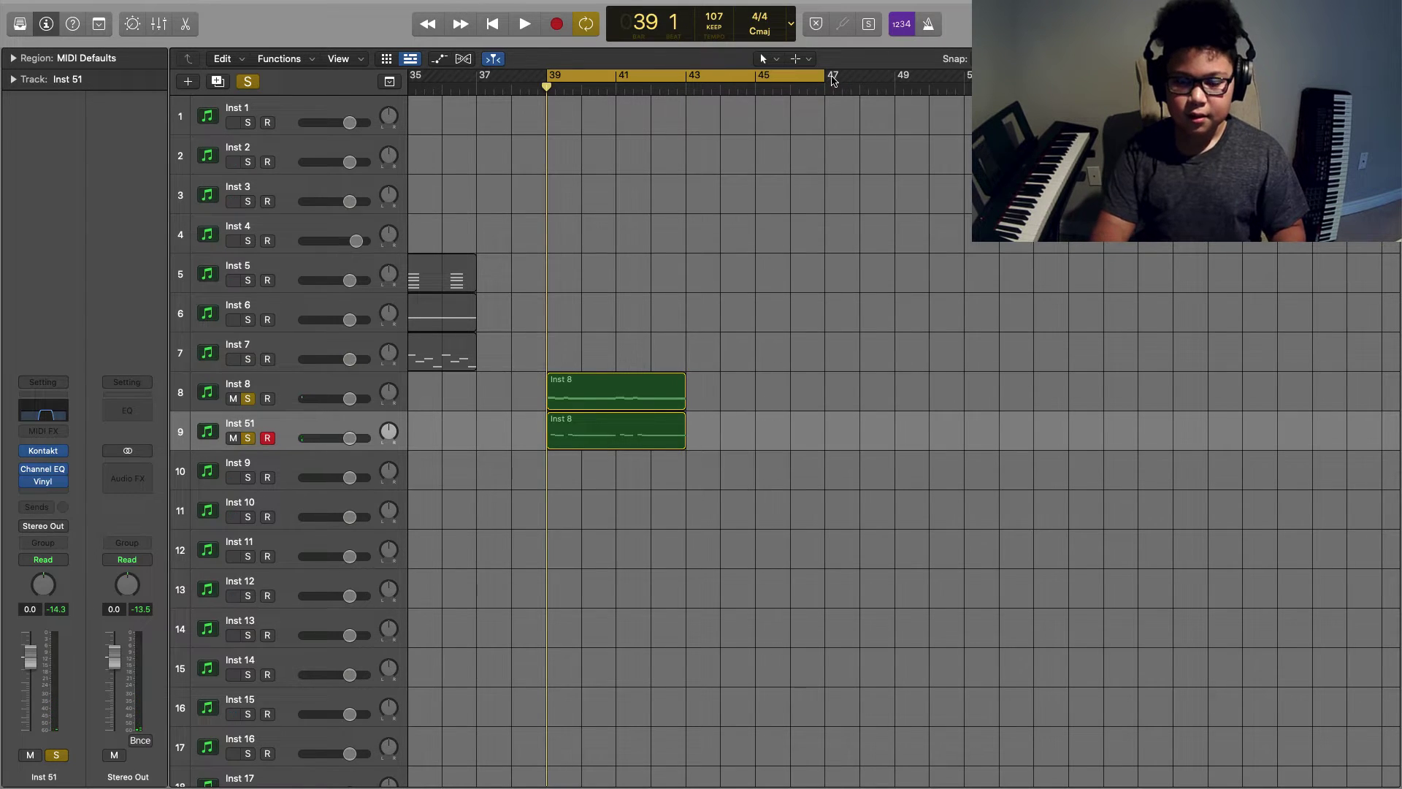
# Open the Purity instrument on the Inst 9 track to examine its loaded sounds
pyautogui.click(831, 79)
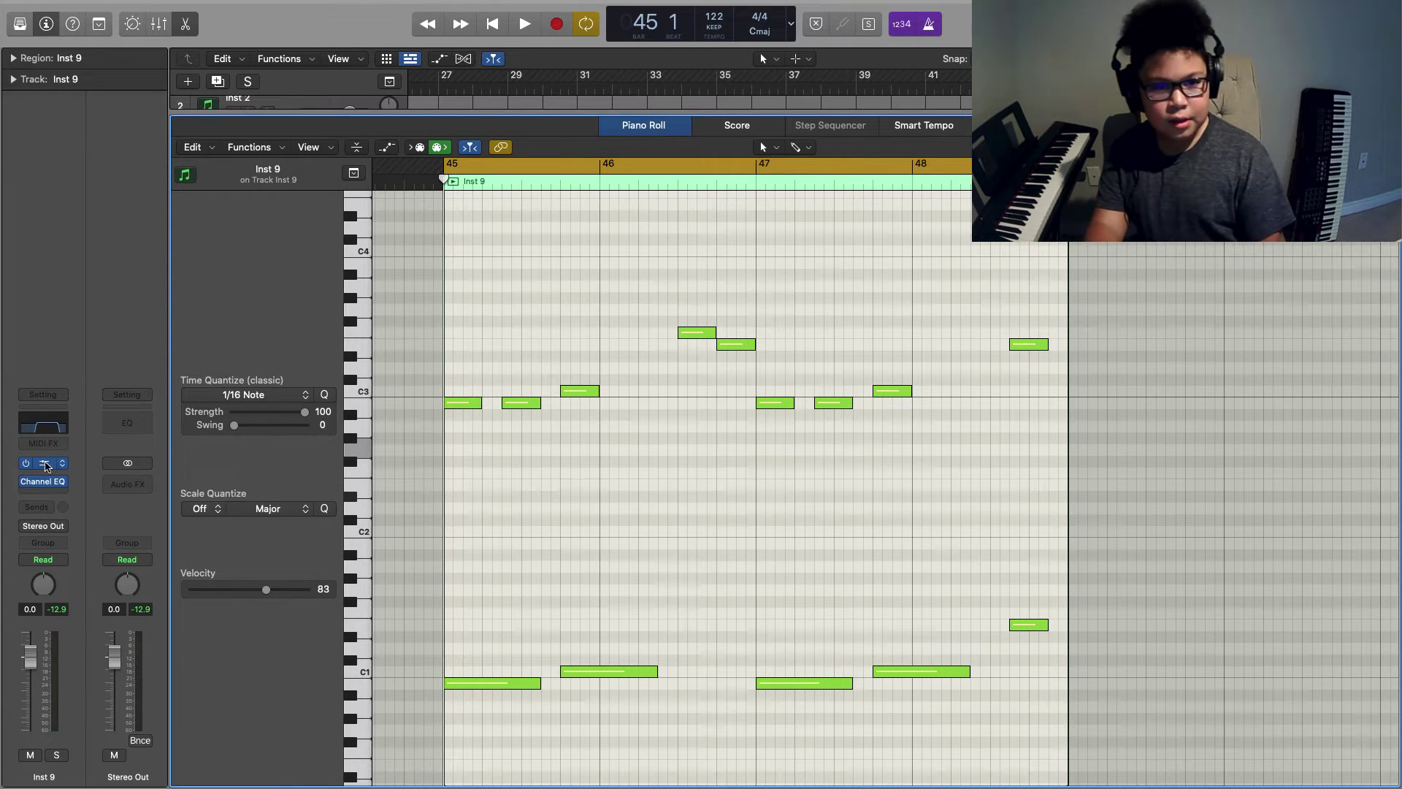
pyautogui.click(43, 464)
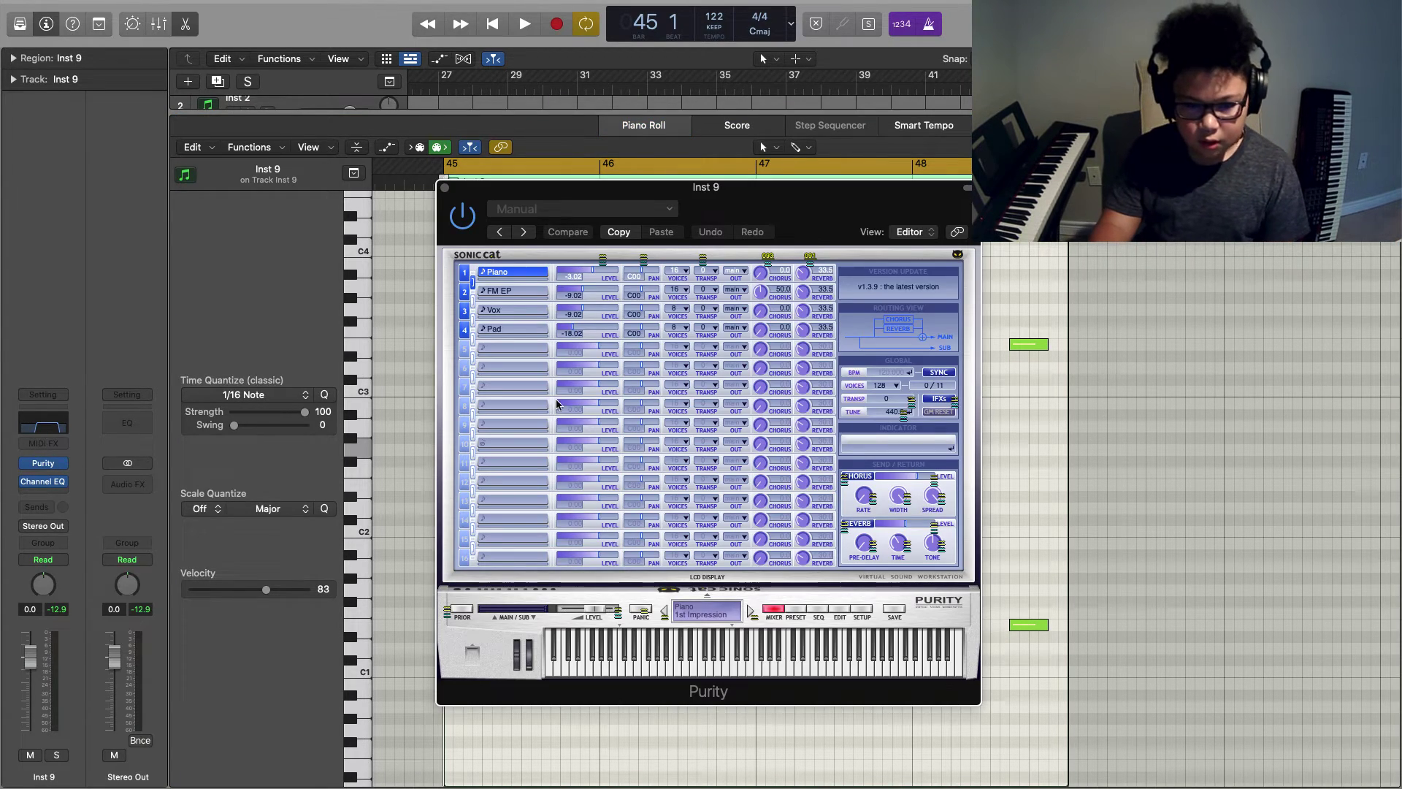
# Look through Purity's Piano presets, close the instrument, and play the Inst 9 part from bar 45
pyautogui.click(793, 611)
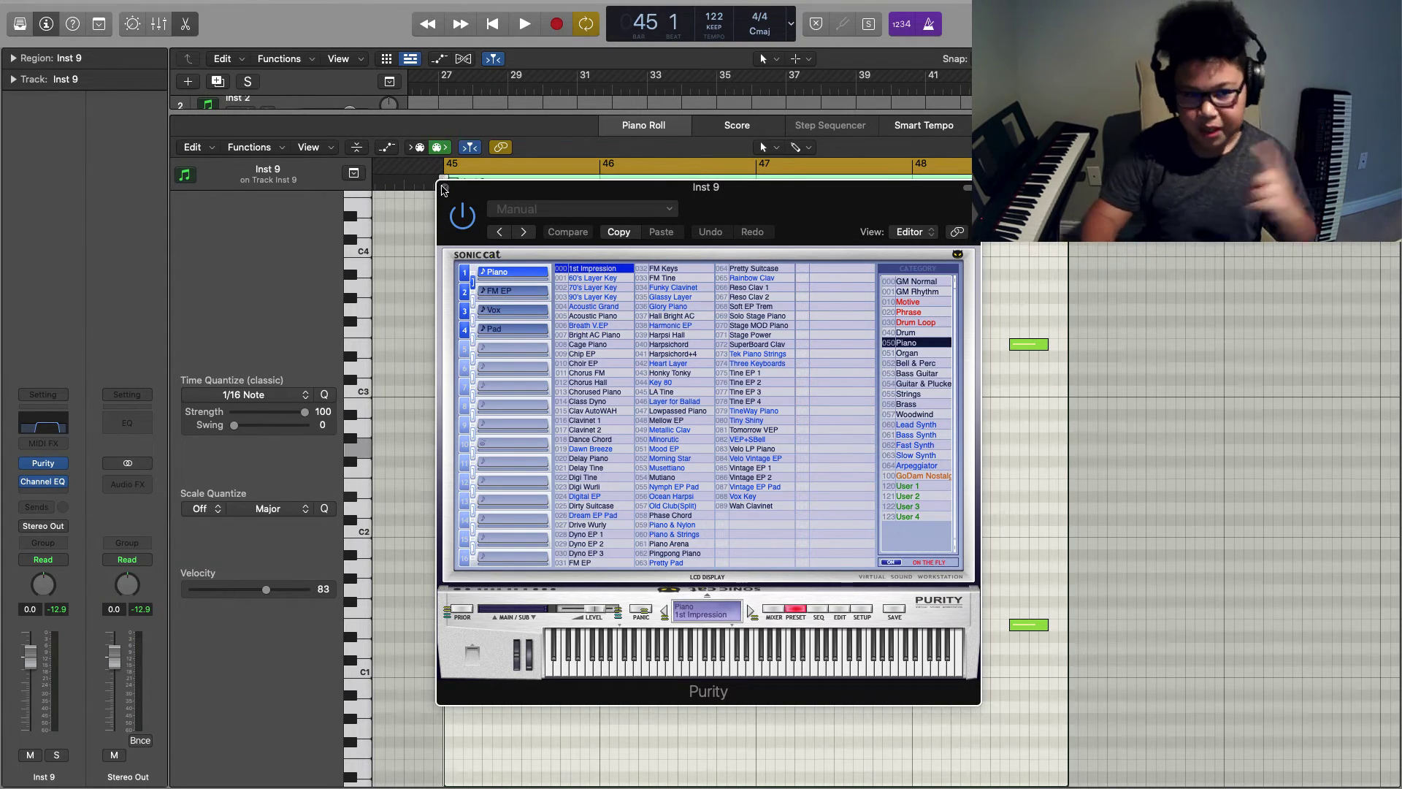
pyautogui.click(446, 191)
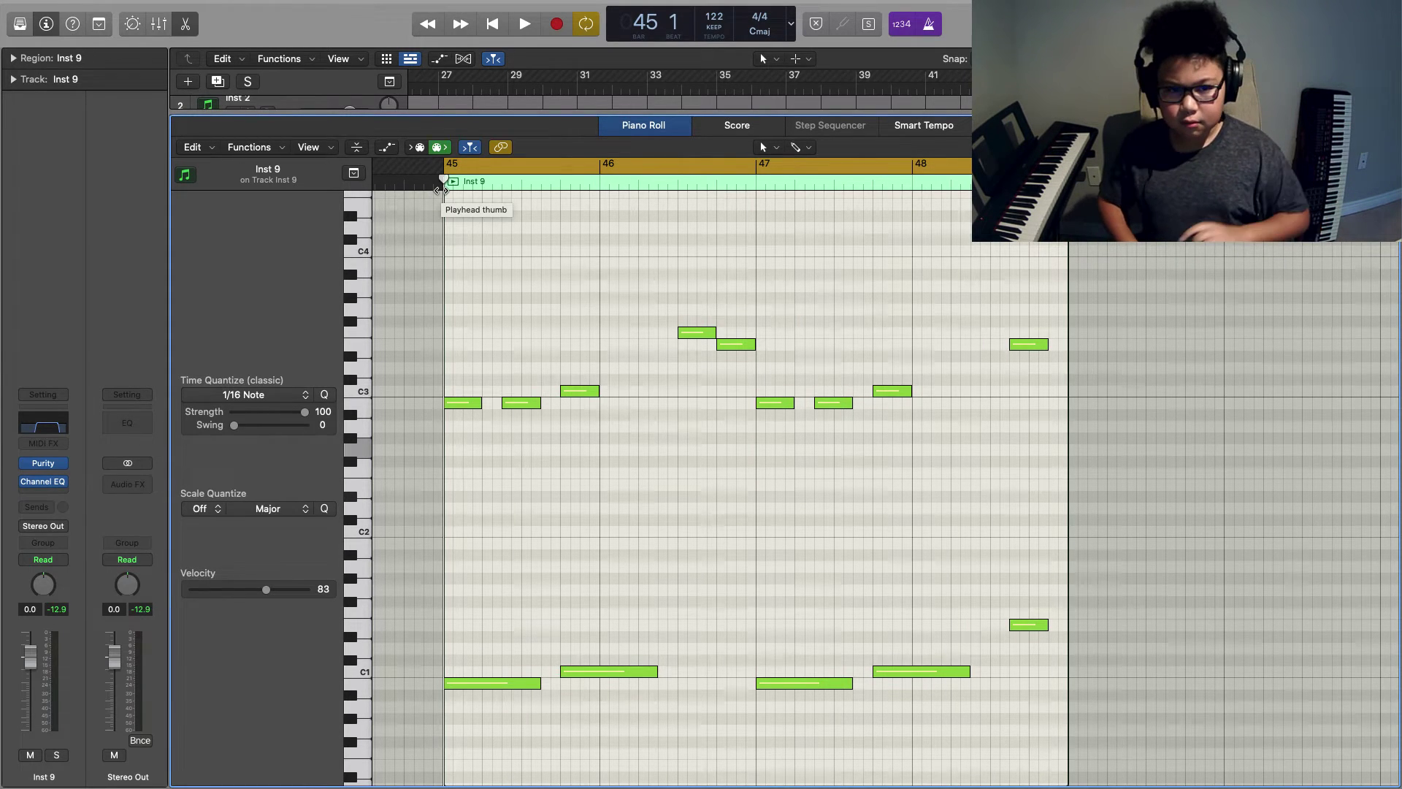
pyautogui.press('space')
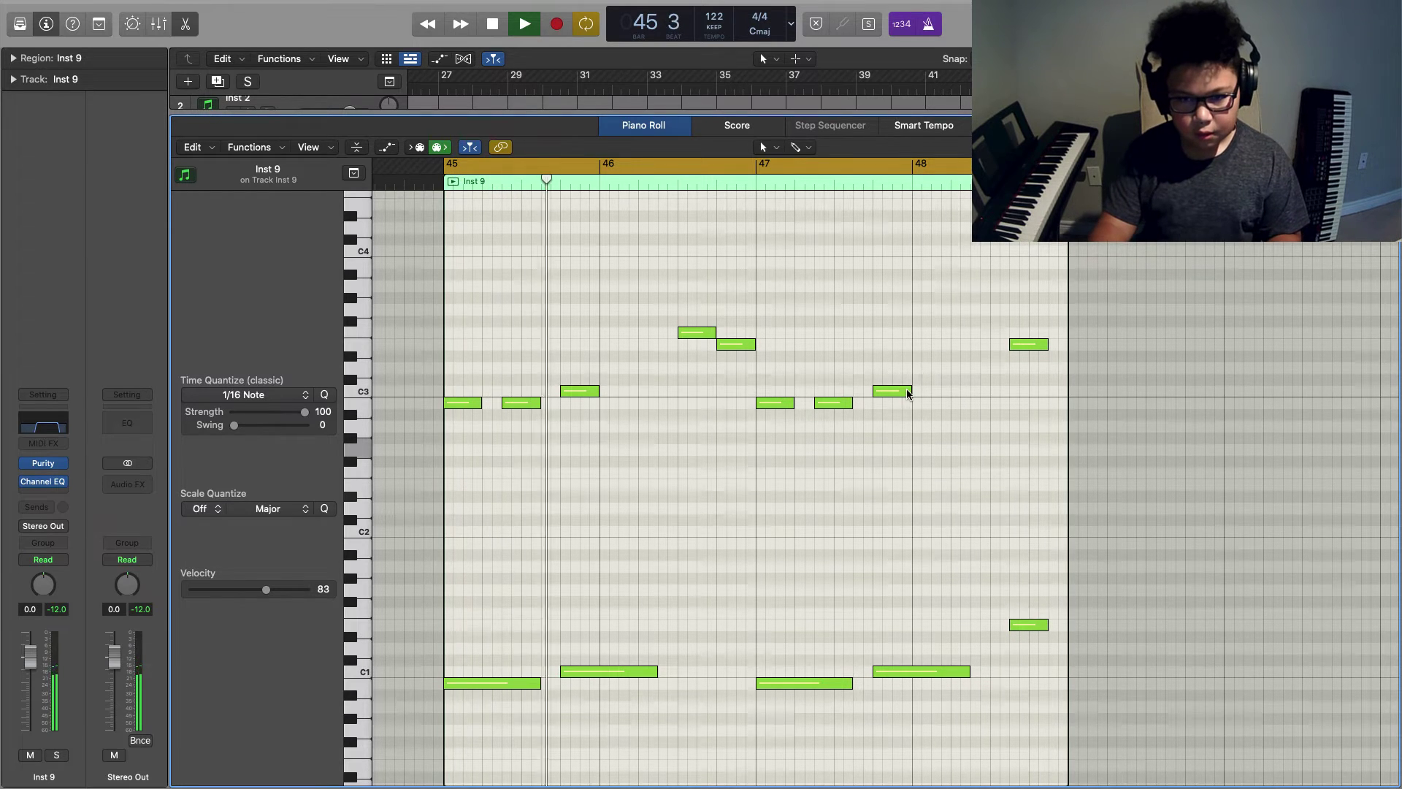
pyautogui.press('space')
# Lengthen the six B2 and C3 notes in the Inst 9 region to about one and a half beats each and play the part
pyautogui.moveTo(926, 364); pyautogui.dragTo(501, 409)
pyautogui.press('space')
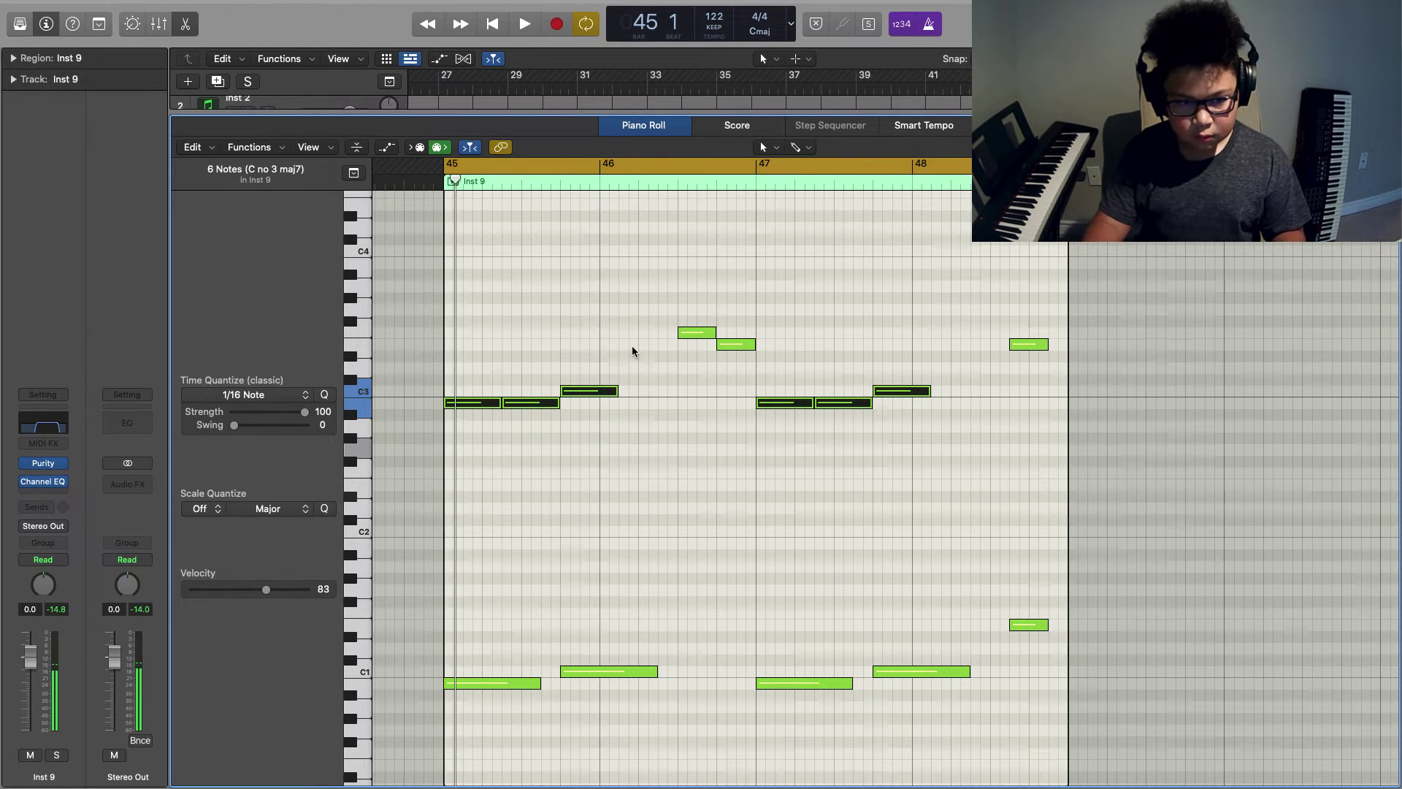
pyautogui.click(657, 395)
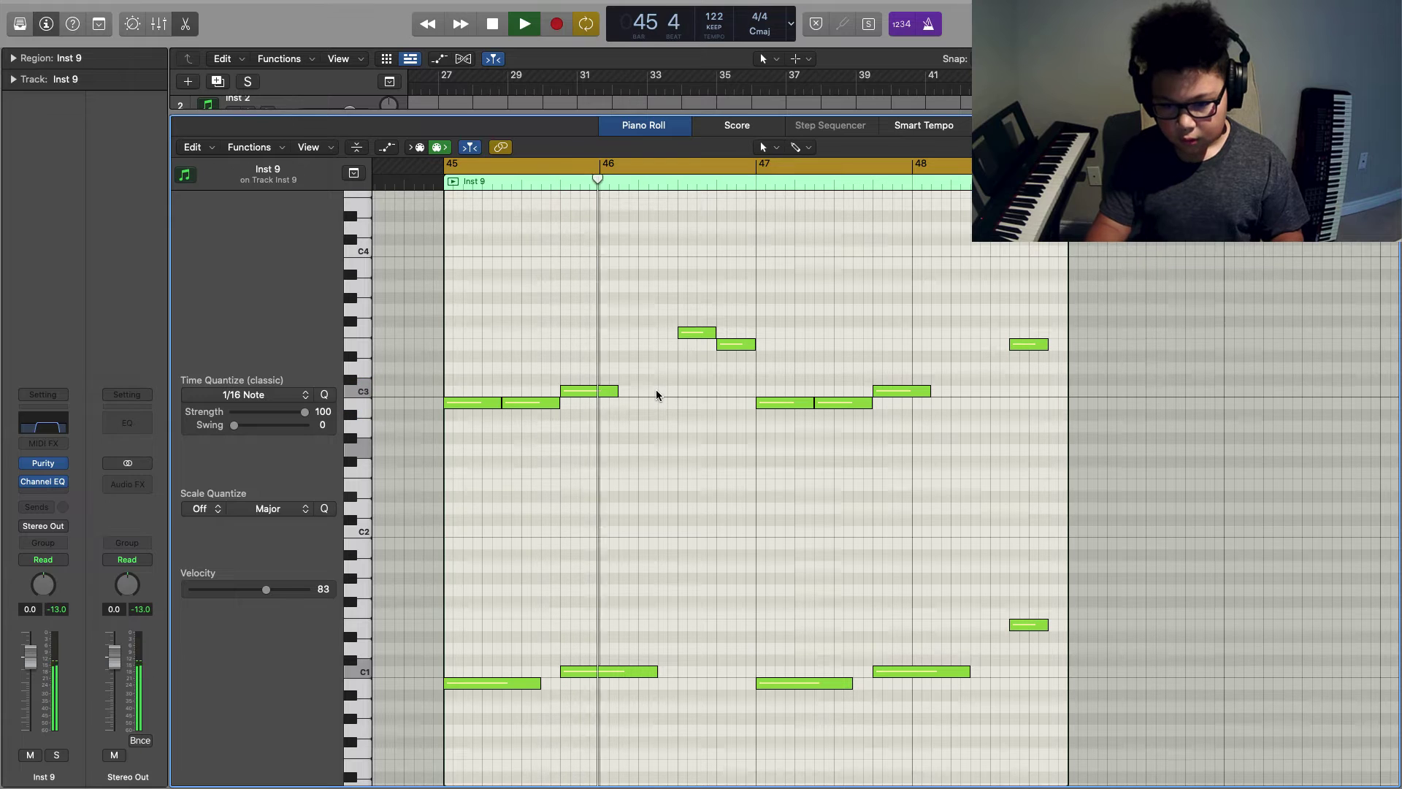
# Shorten the two C1 notes in the Inst 9 region to end together with the C3 notes above them, and stop playback
pyautogui.moveTo(969, 671); pyautogui.dragTo(960, 672)
pyautogui.click(949, 643)
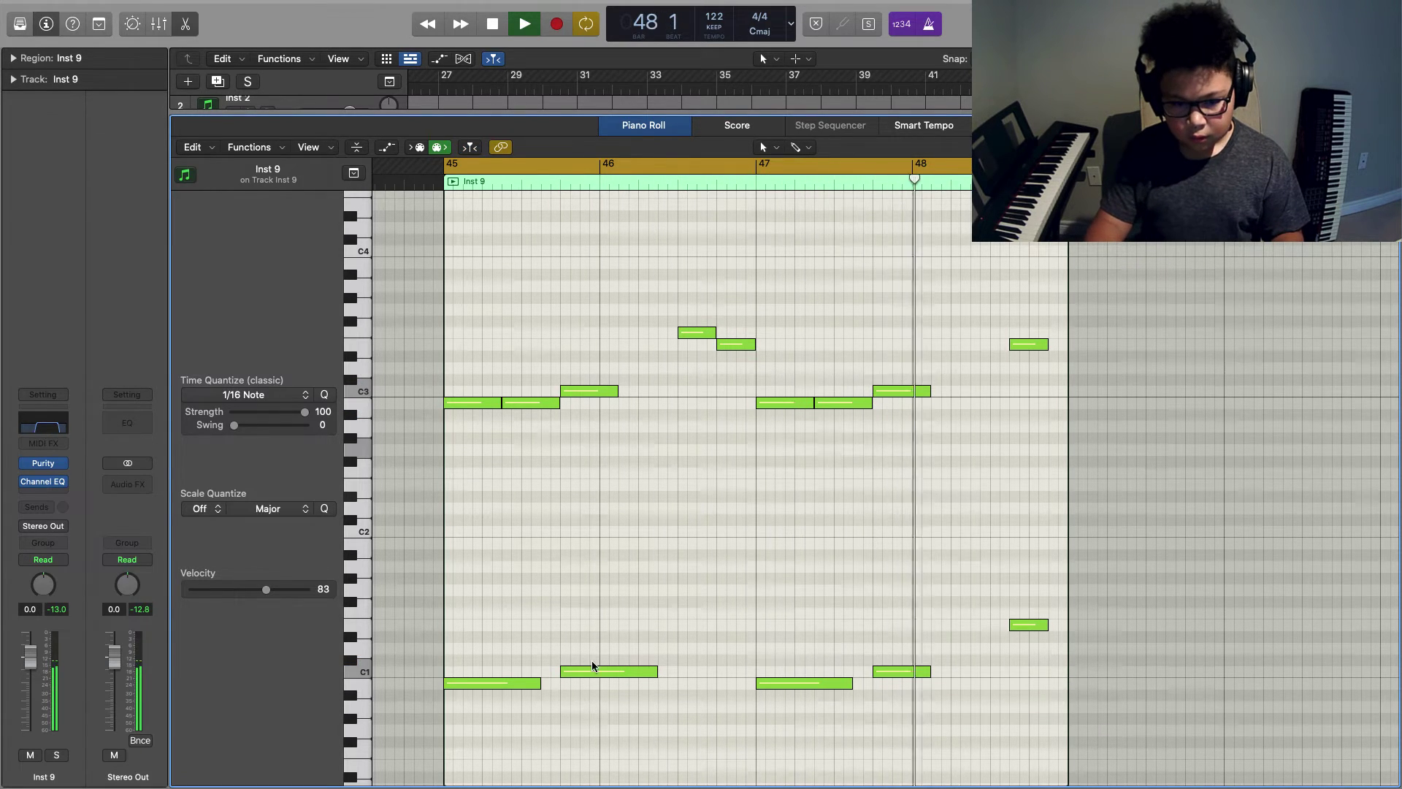
pyautogui.moveTo(657, 671); pyautogui.dragTo(617, 671)
pyautogui.click(667, 569)
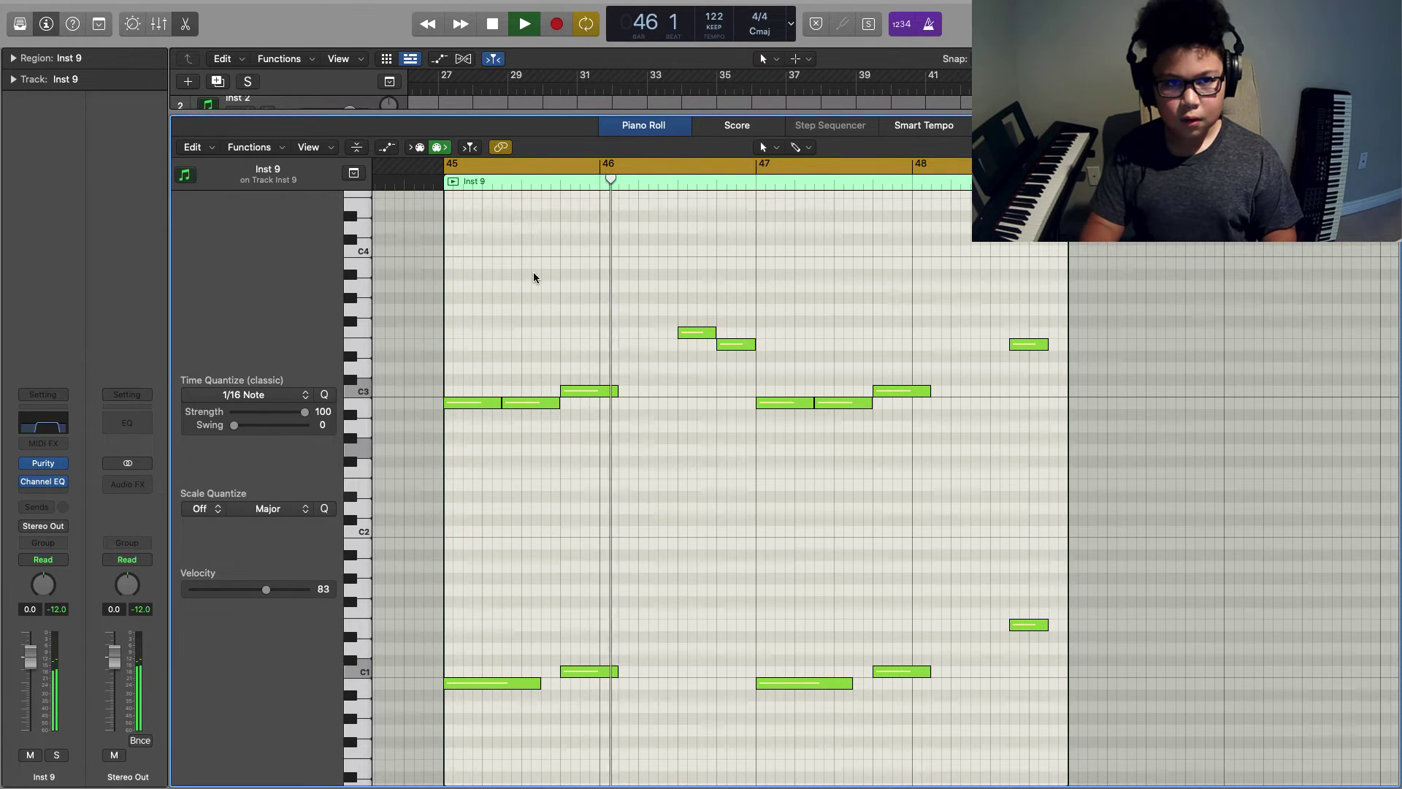
pyautogui.press('space')
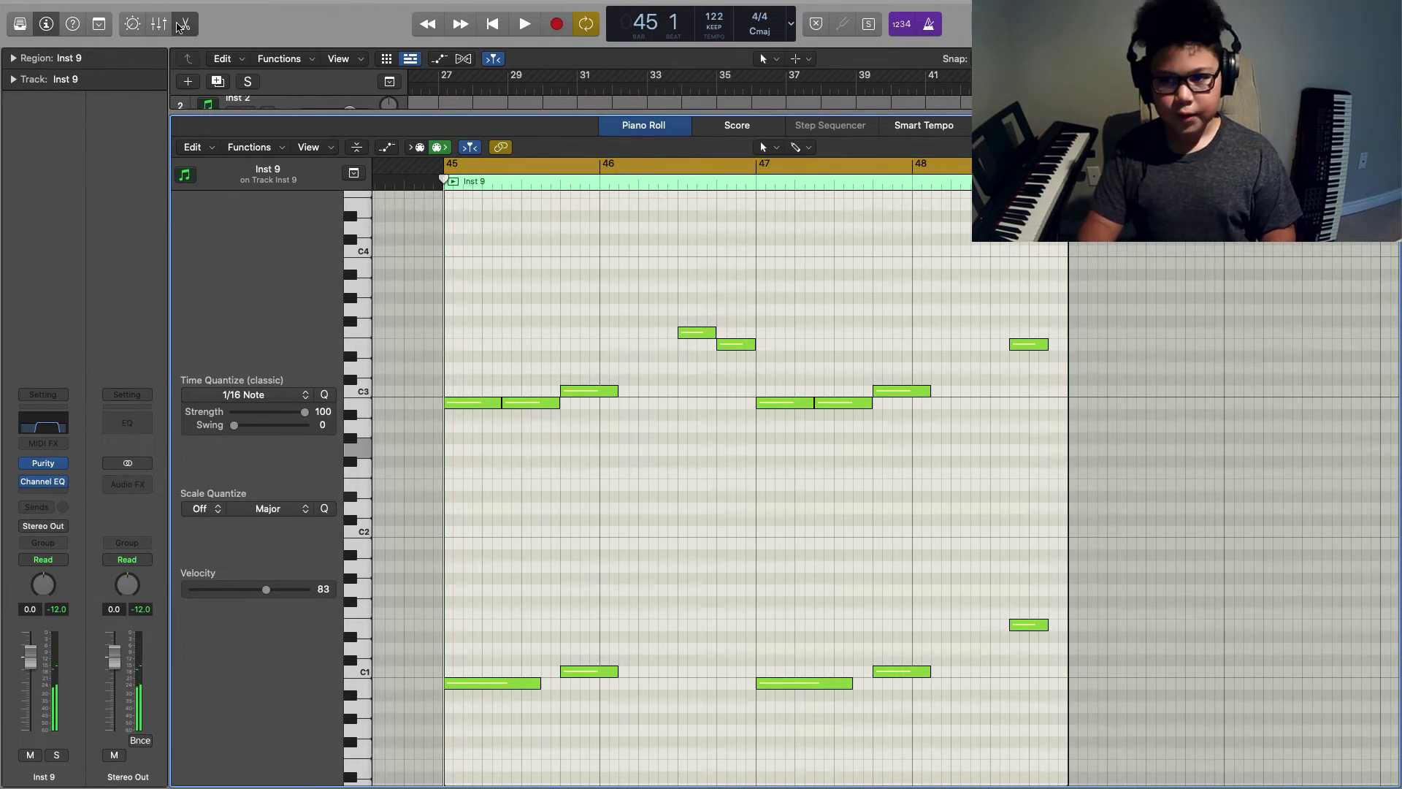
# Close the note editor and bring the whole arrangement of tracks Inst 1 to Inst 9 into view
pyautogui.click(181, 26)
pyautogui.click(1225, 265)
pyautogui.scroll(3, 1224, 266)
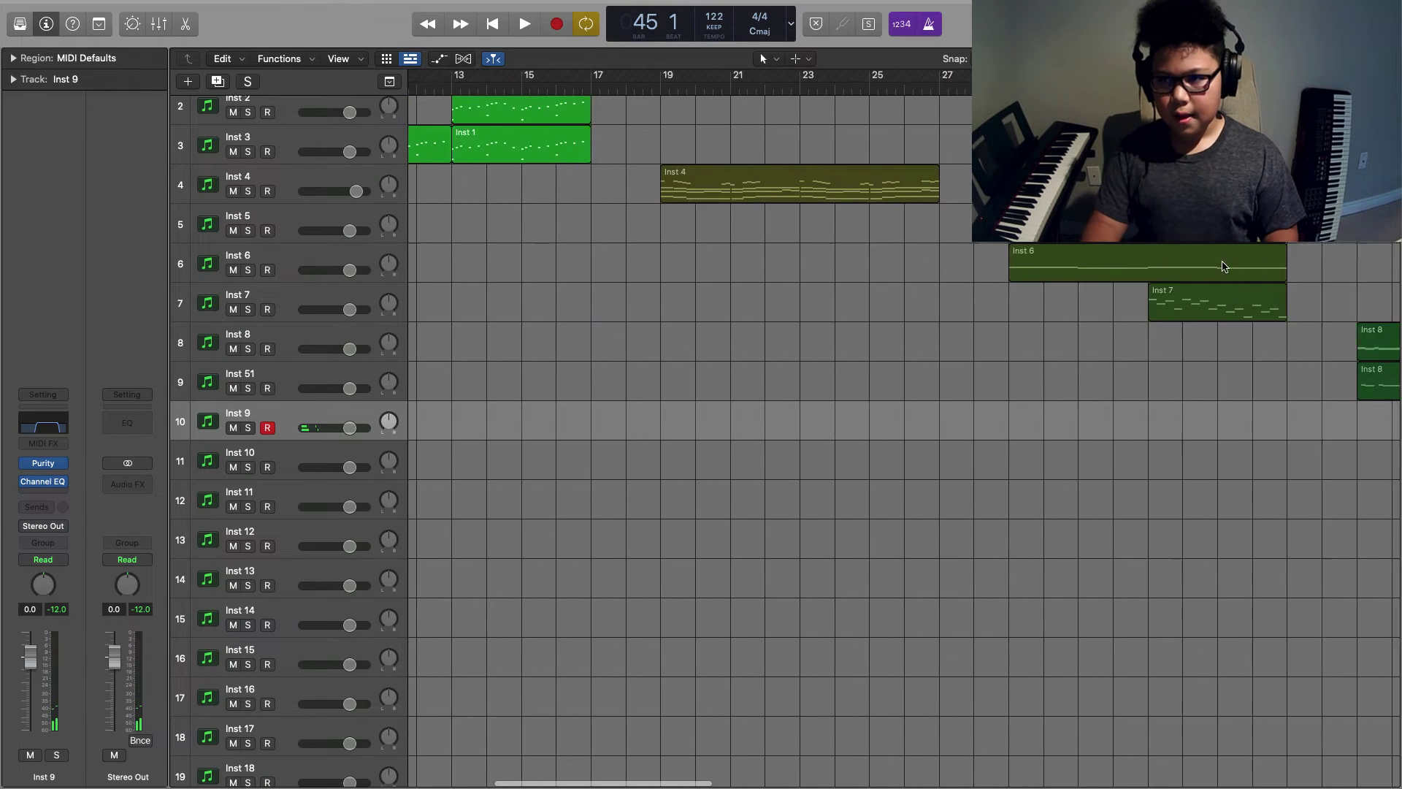
pyautogui.hscroll(-2, 1225, 266)
pyautogui.scroll(-4, 690, 431)
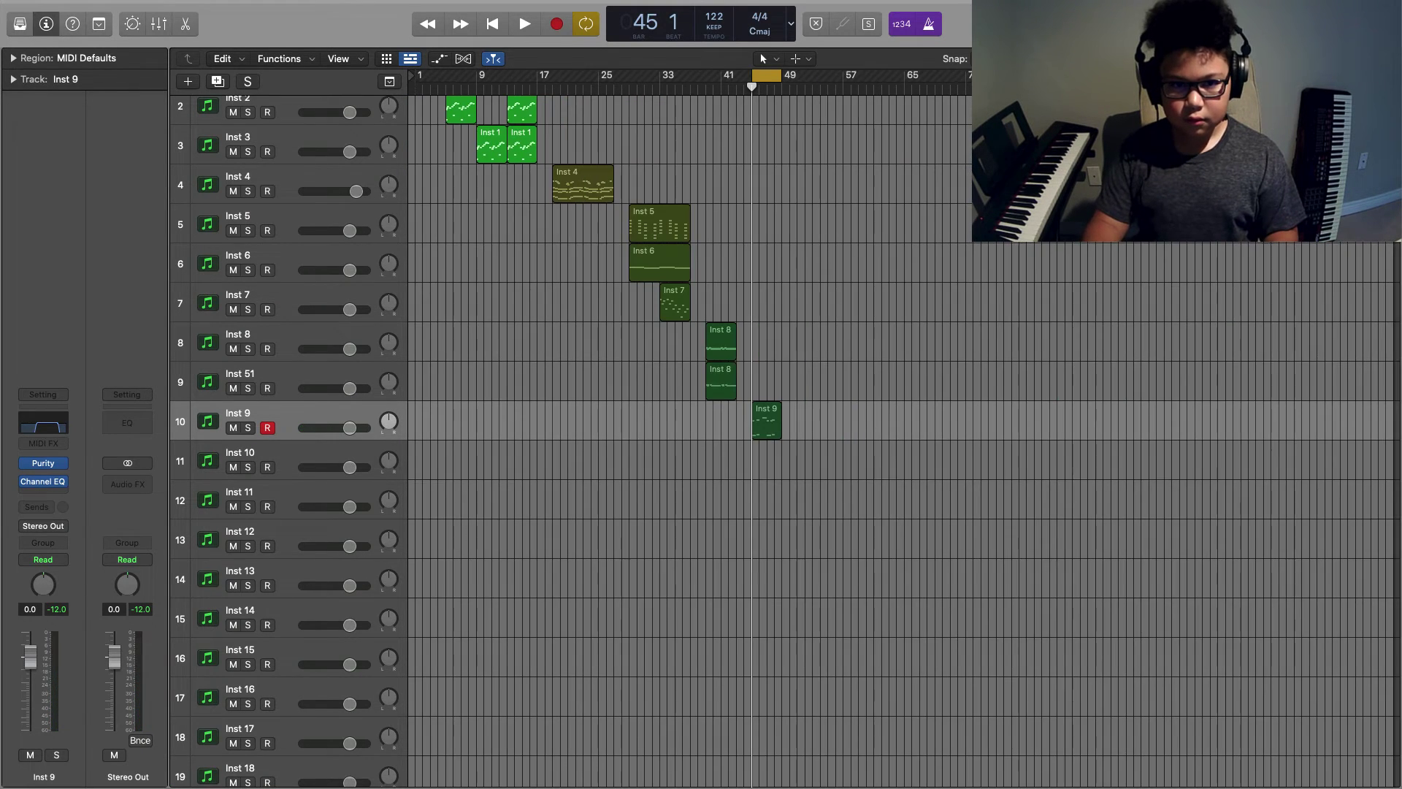
pyautogui.scroll(2, 747, 407)
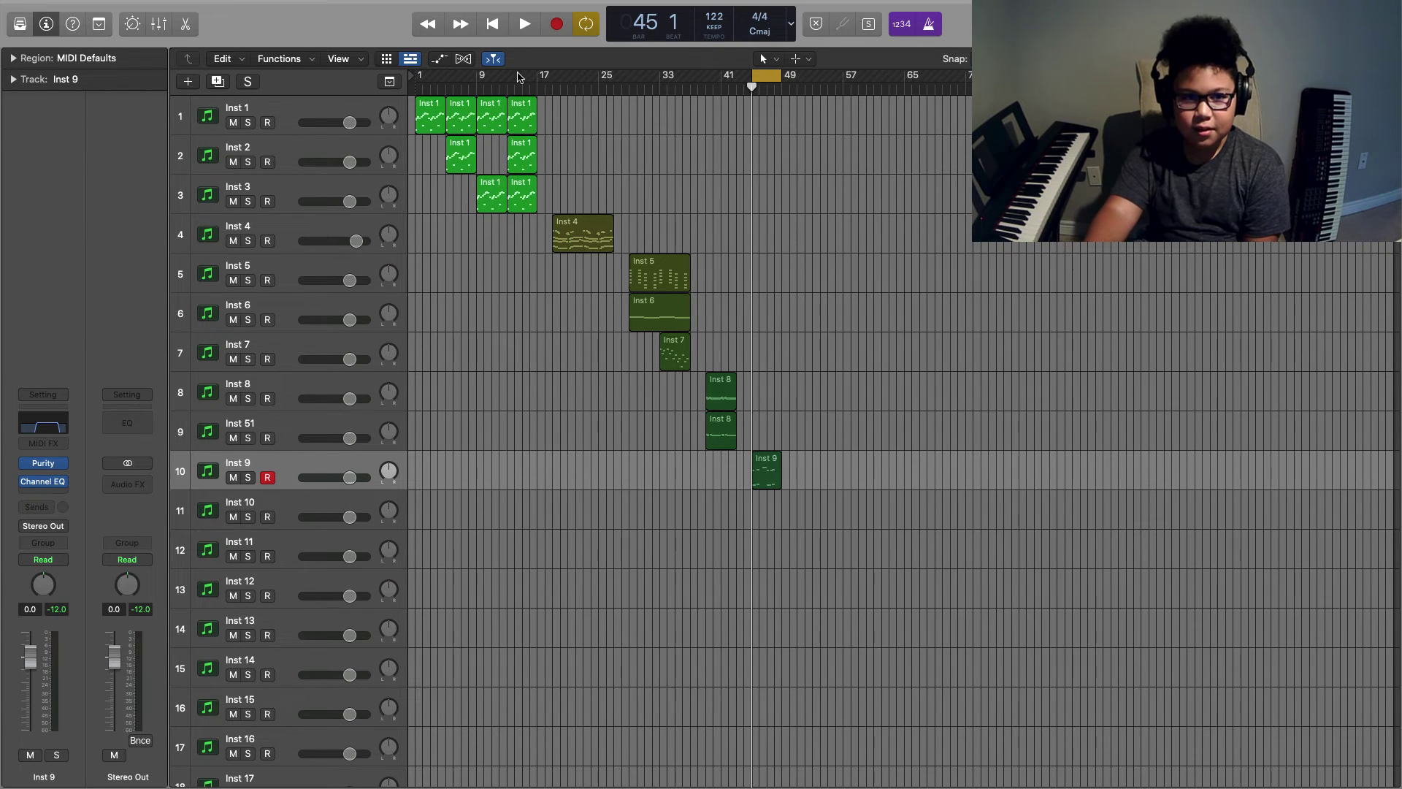
# Set the cycle range to bars 13–17 and play the layered Inst 1, Inst 2 and Inst 3 parts from bar 13
pyautogui.moveTo(419, 80); pyautogui.dragTo(820, 73)
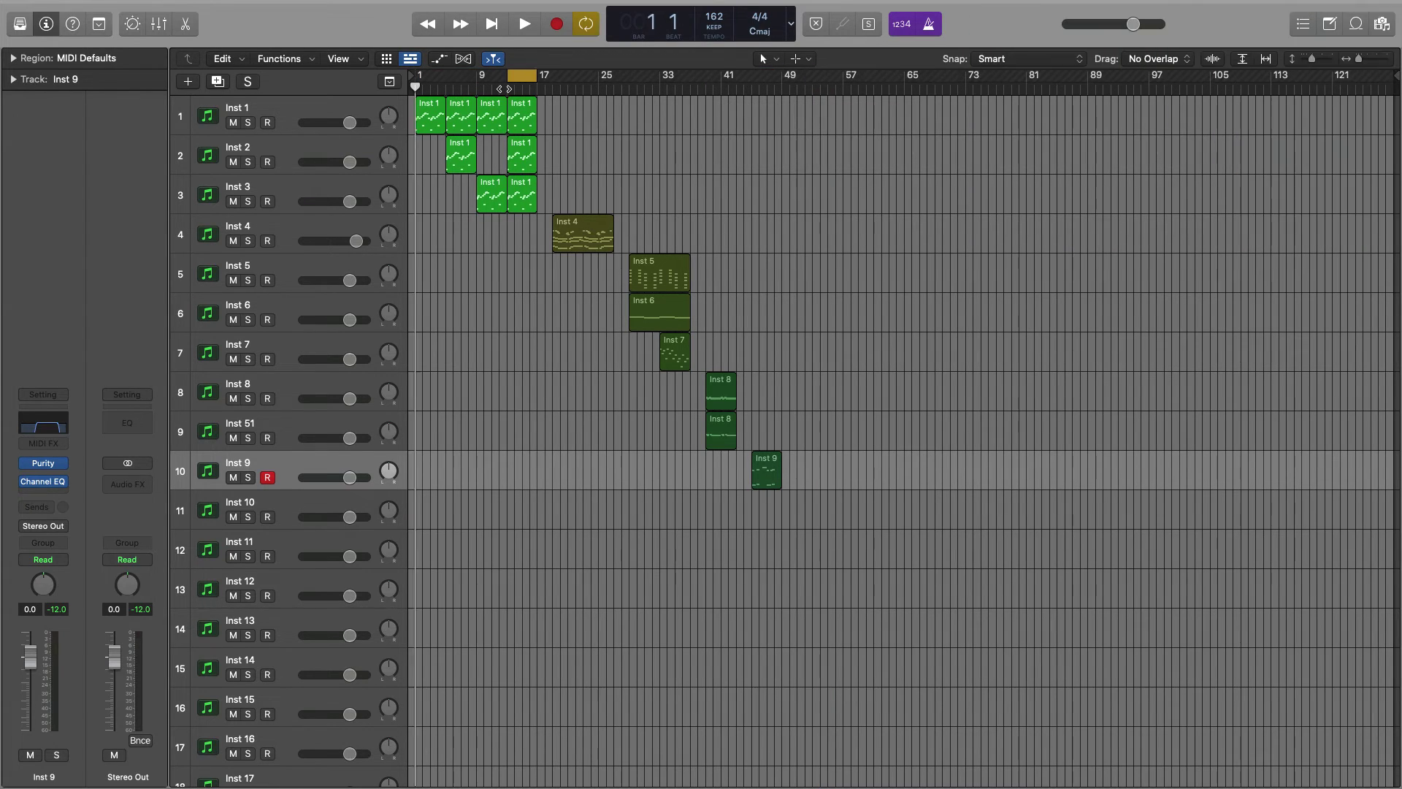
pyautogui.click(505, 88)
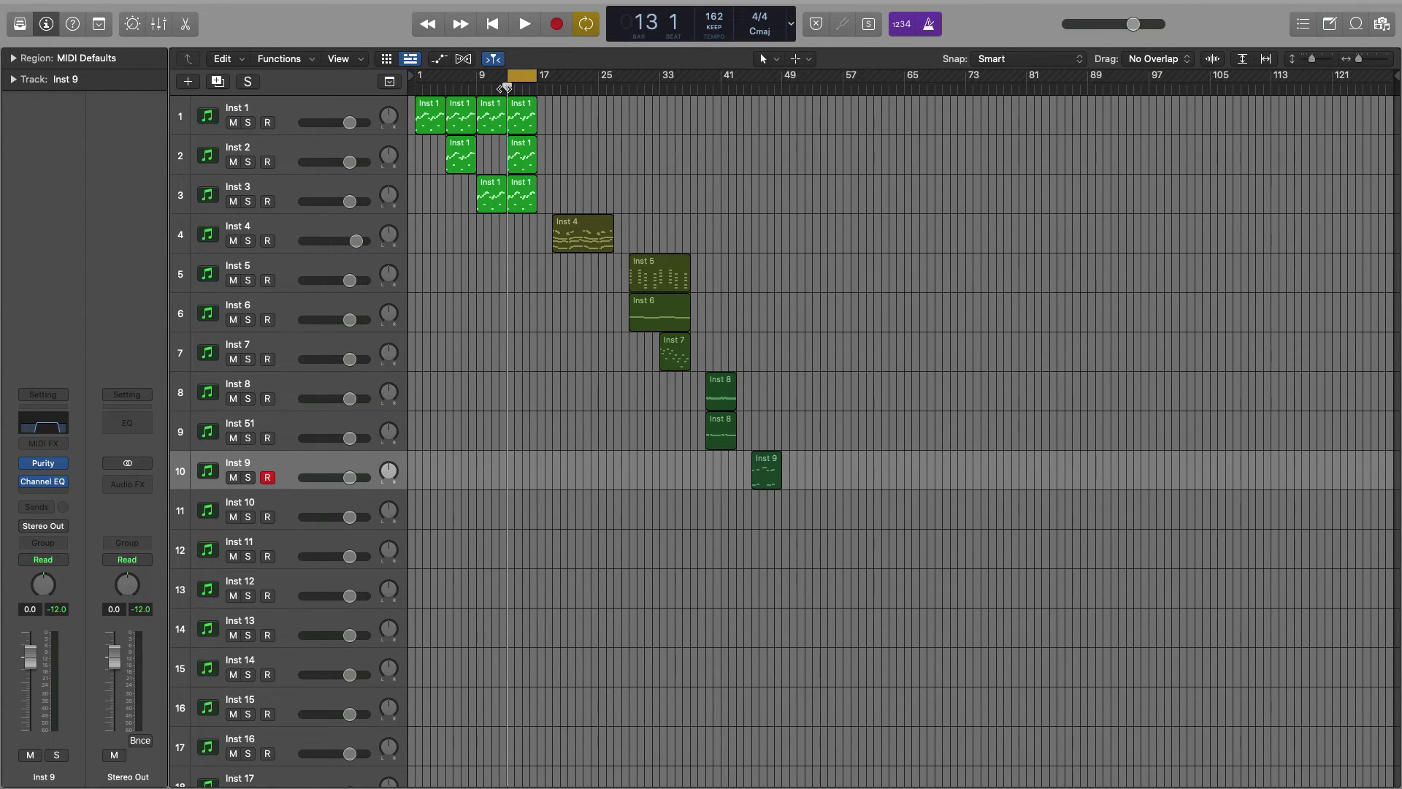
pyautogui.press('space')
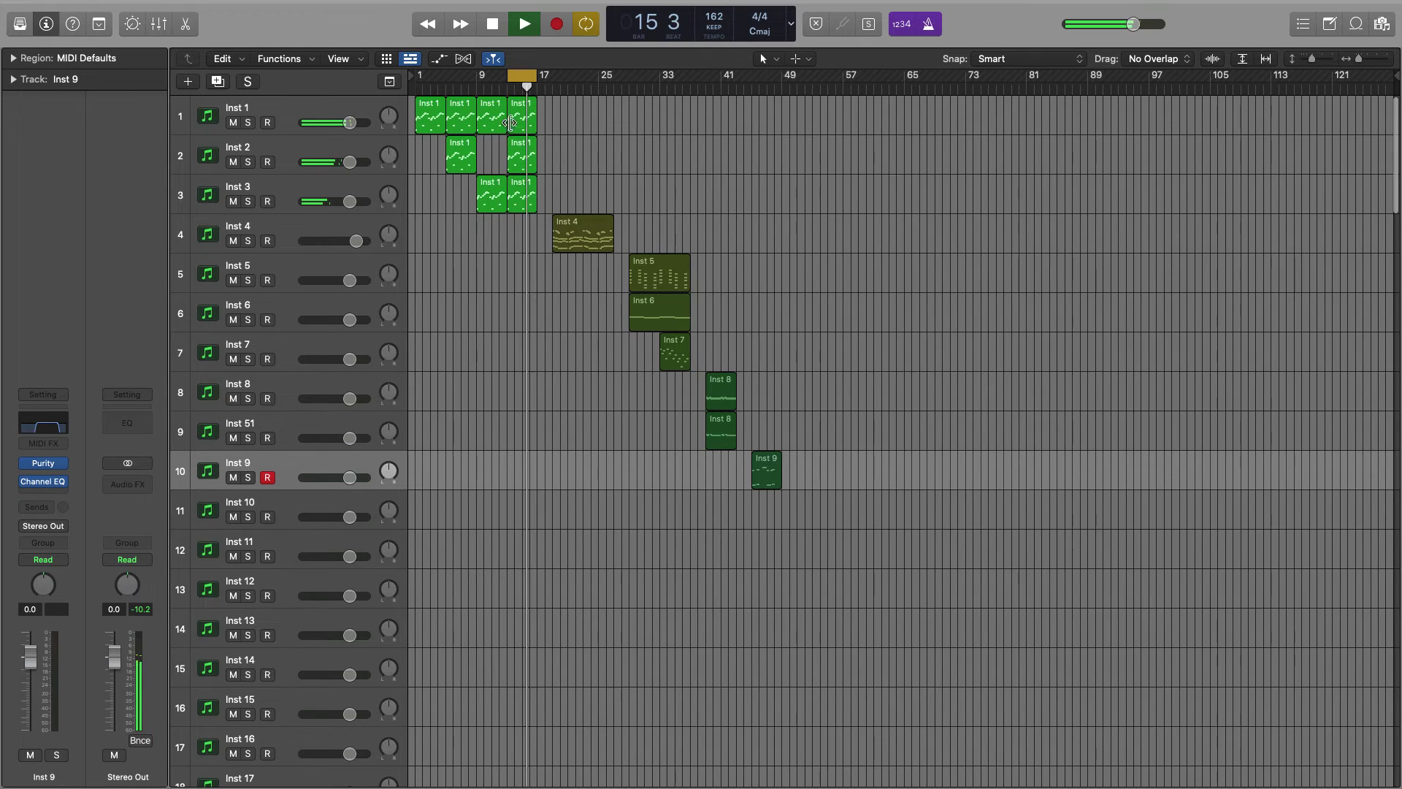
# Move the cycle range over the successive melodies, from Inst 4 at bars 19–27 to Inst 8 and Inst 51 at bars 39–43, and play them
pyautogui.moveTo(553, 74); pyautogui.dragTo(607, 73)
pyautogui.press('space')
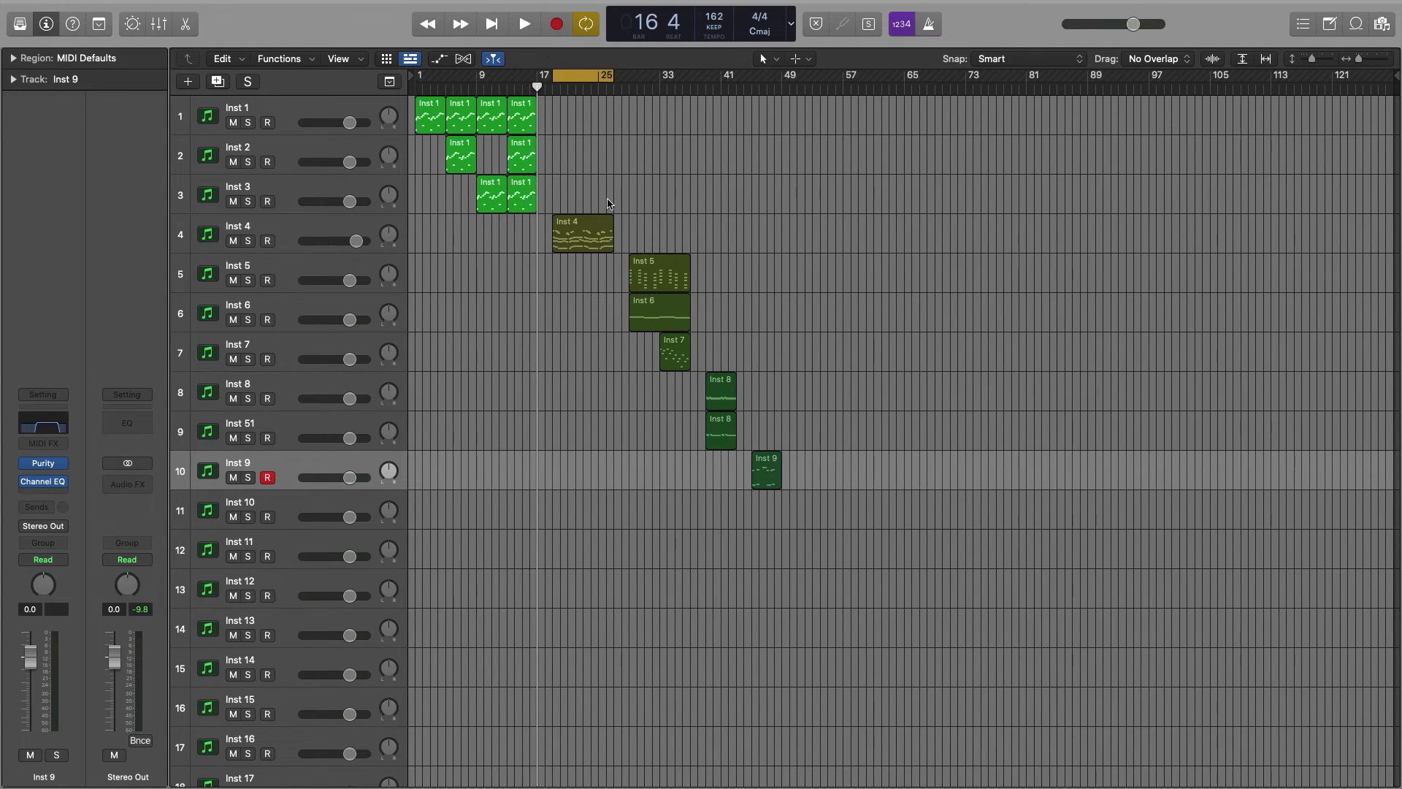
pyautogui.press('space')
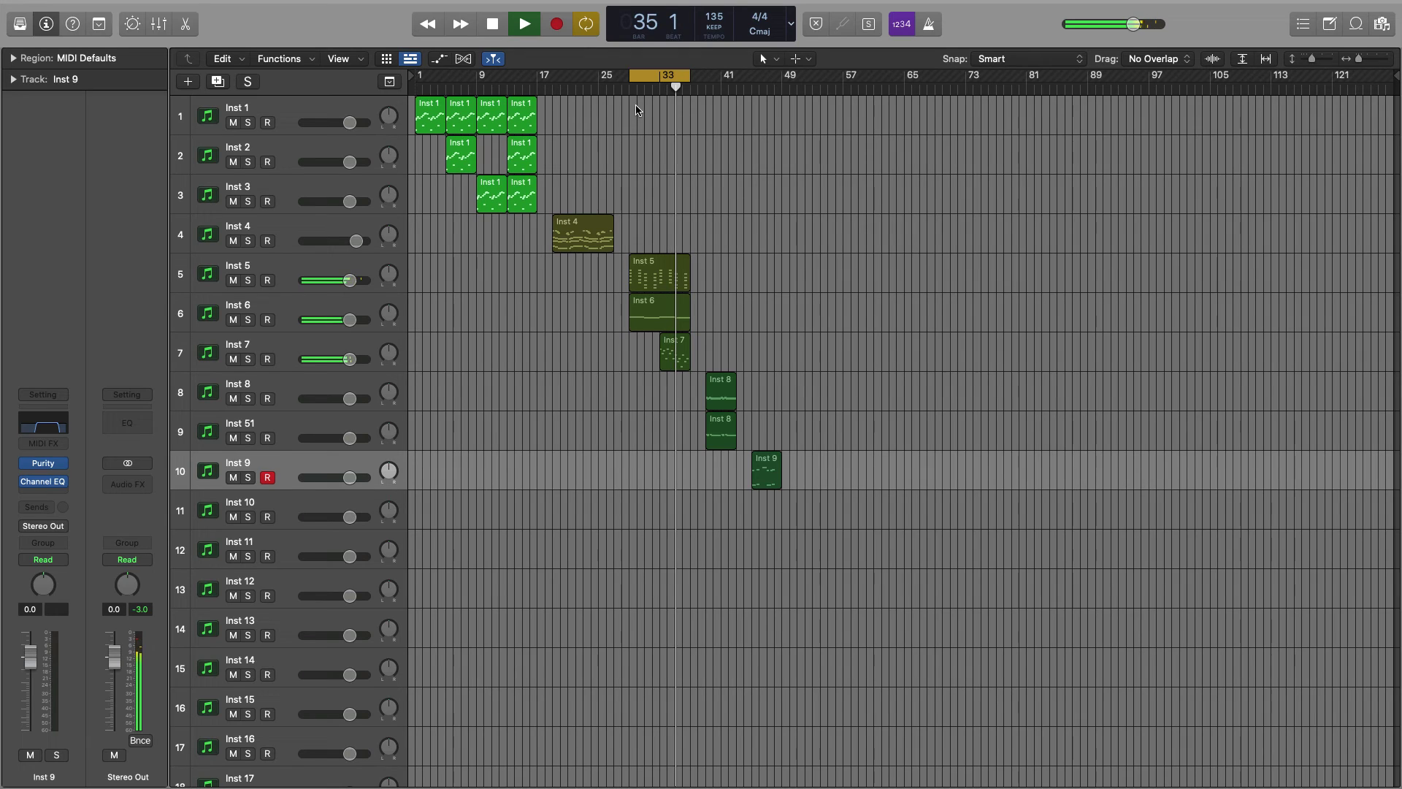
pyautogui.click(767, 476)
pyautogui.click(706, 213)
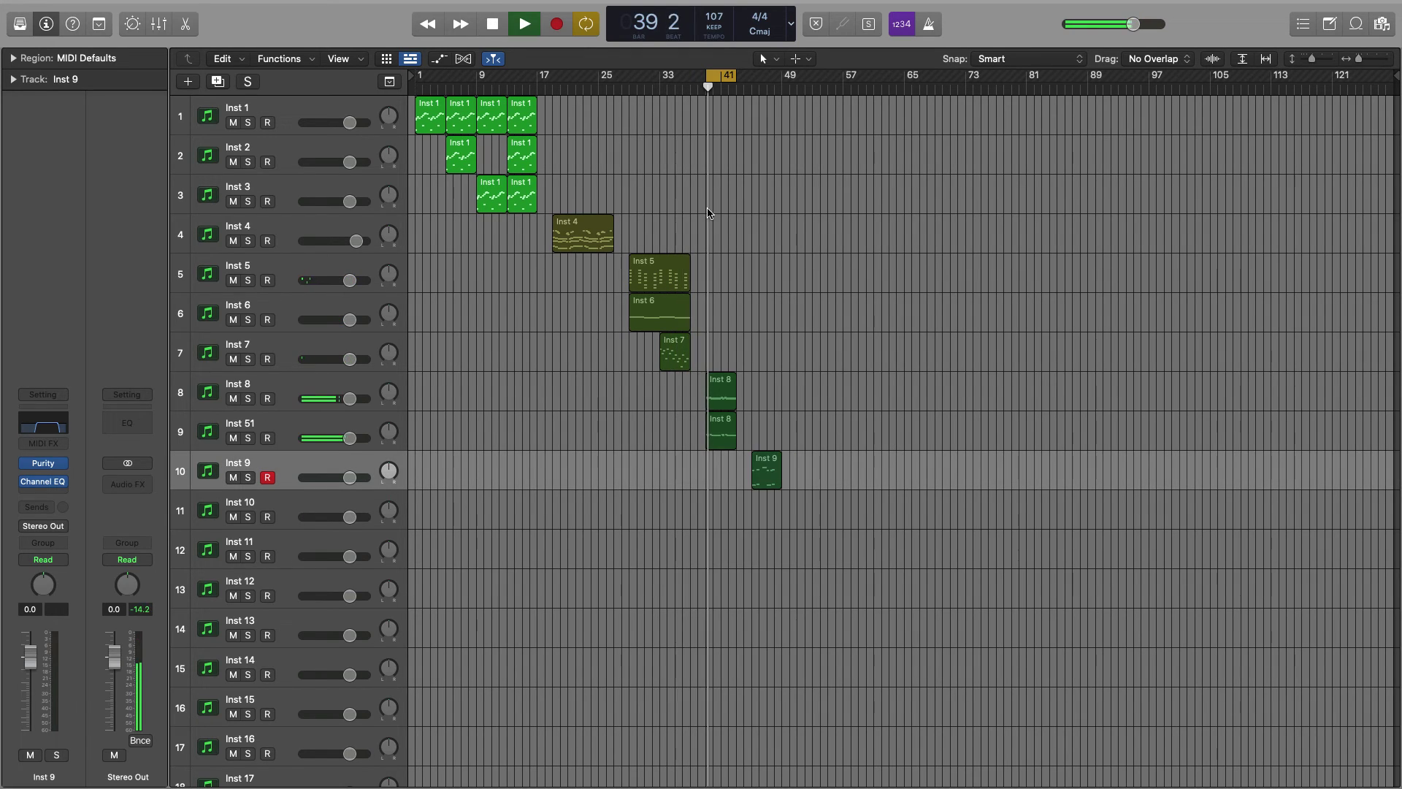